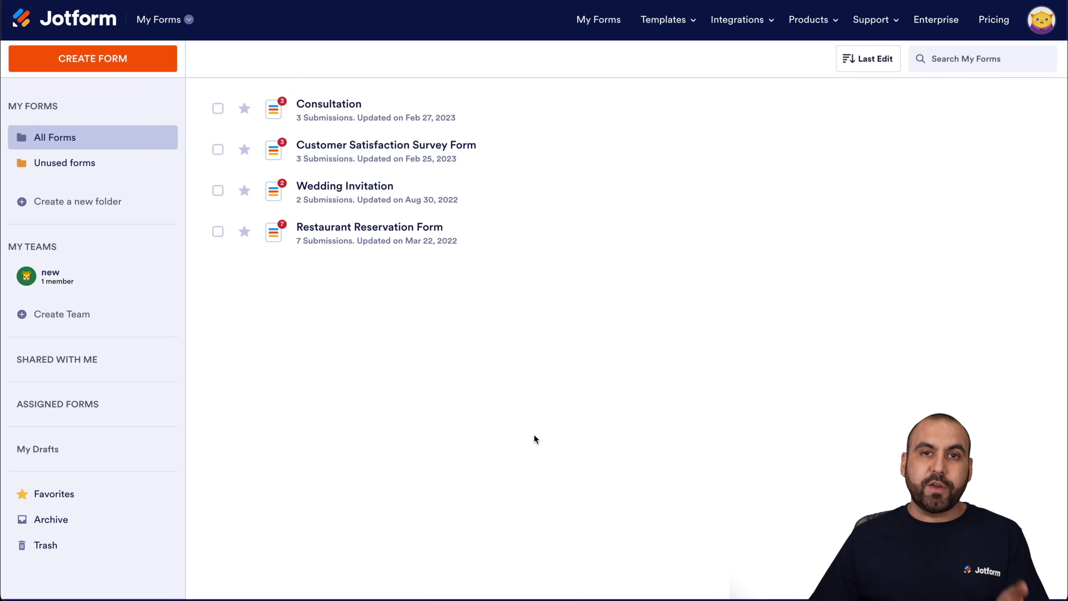
- Start a new Jotform Classic Form from scratch
click(144, 56)
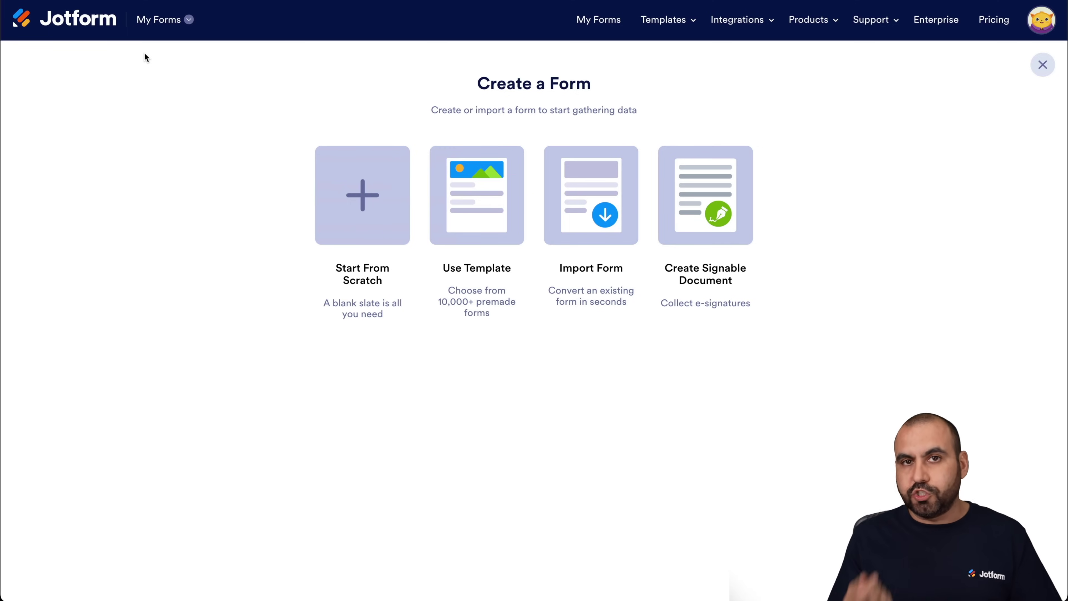
click(345, 185)
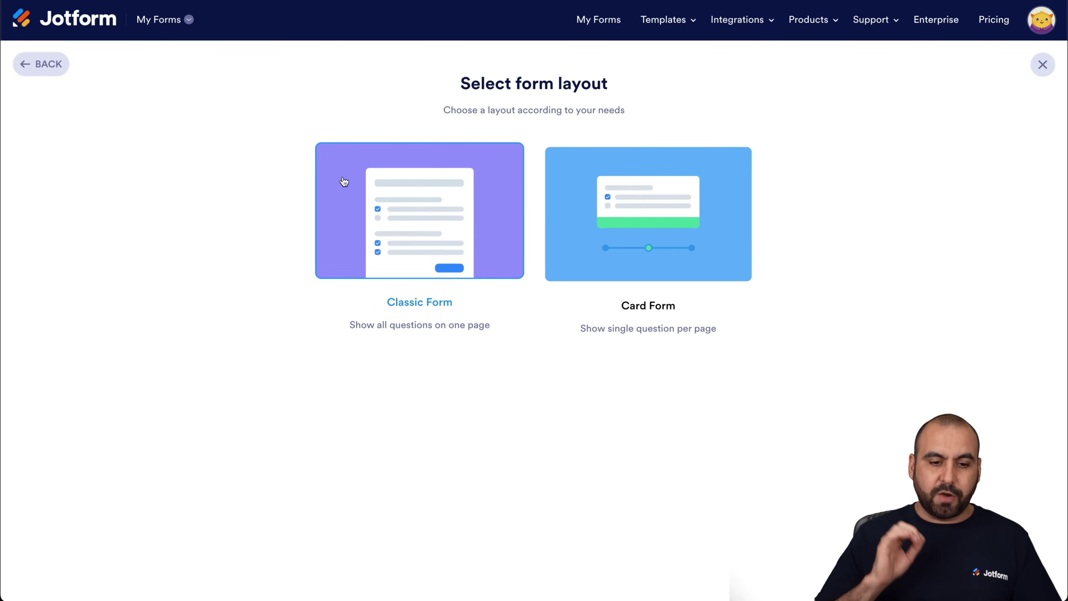
click(344, 182)
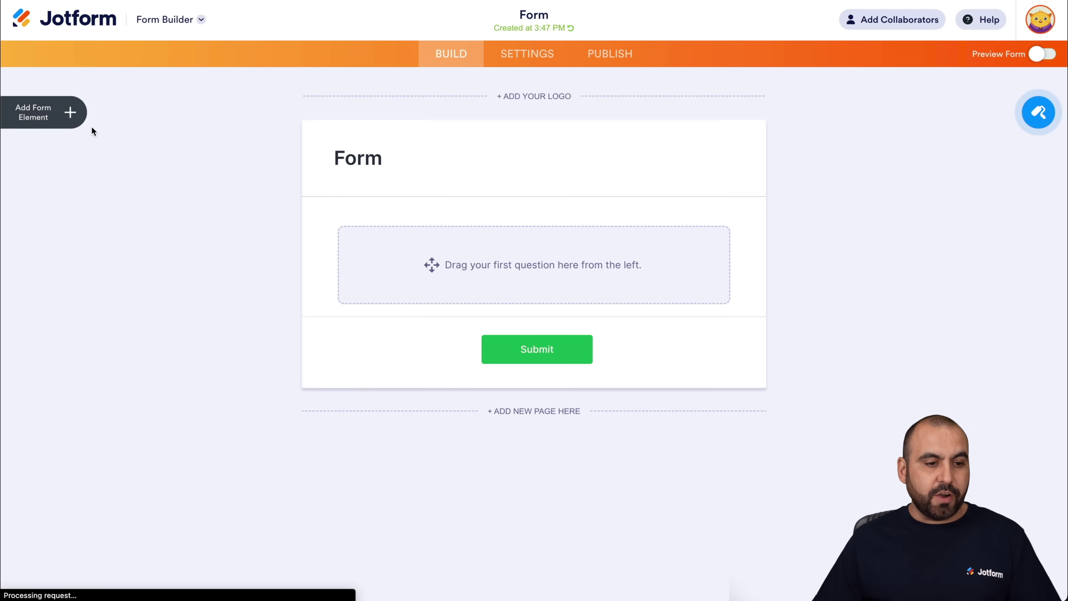
- Add Full Name, Email, Long Text, Short Text and Dropdown fields to the form
click(70, 112)
drag(66, 174, 418, 253)
drag(64, 211, 454, 320)
scroll(124, 464, down, 5)
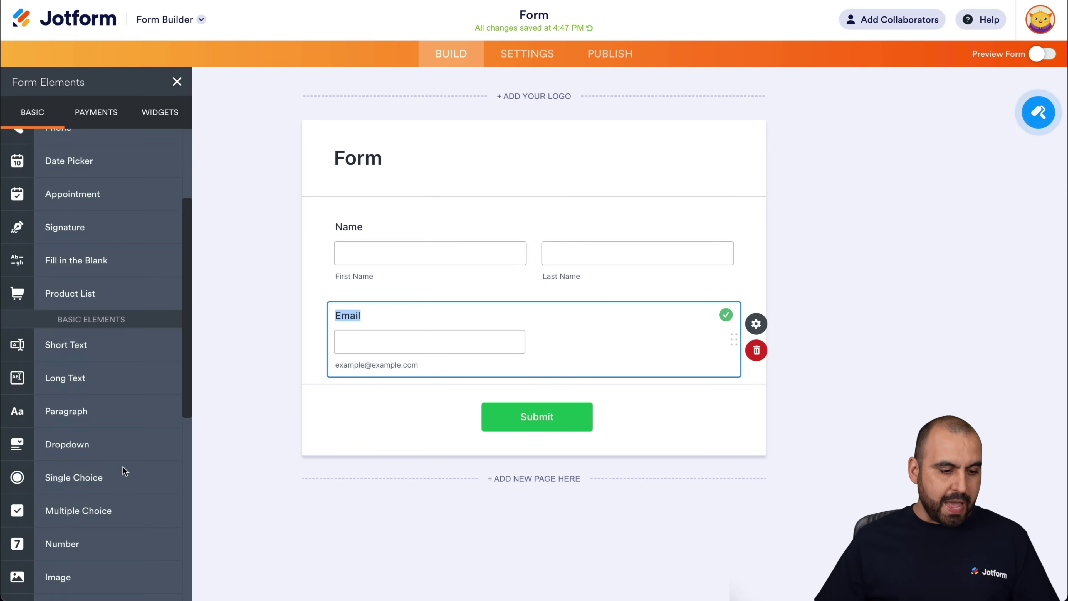
drag(69, 338, 340, 345)
drag(68, 304, 446, 282)
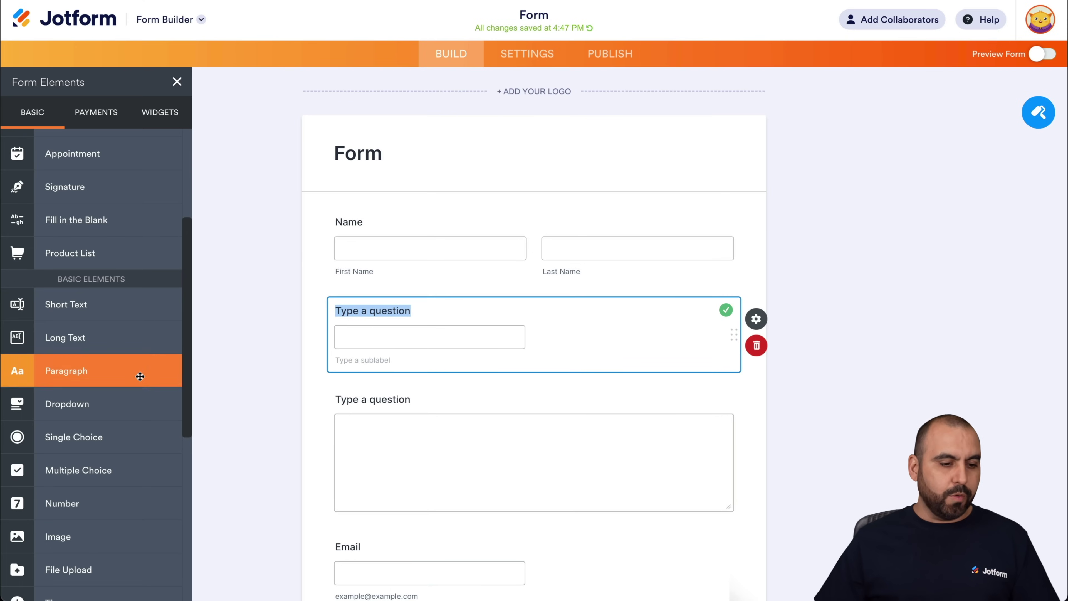
scroll(138, 370, down, 1)
drag(162, 380, 486, 306)
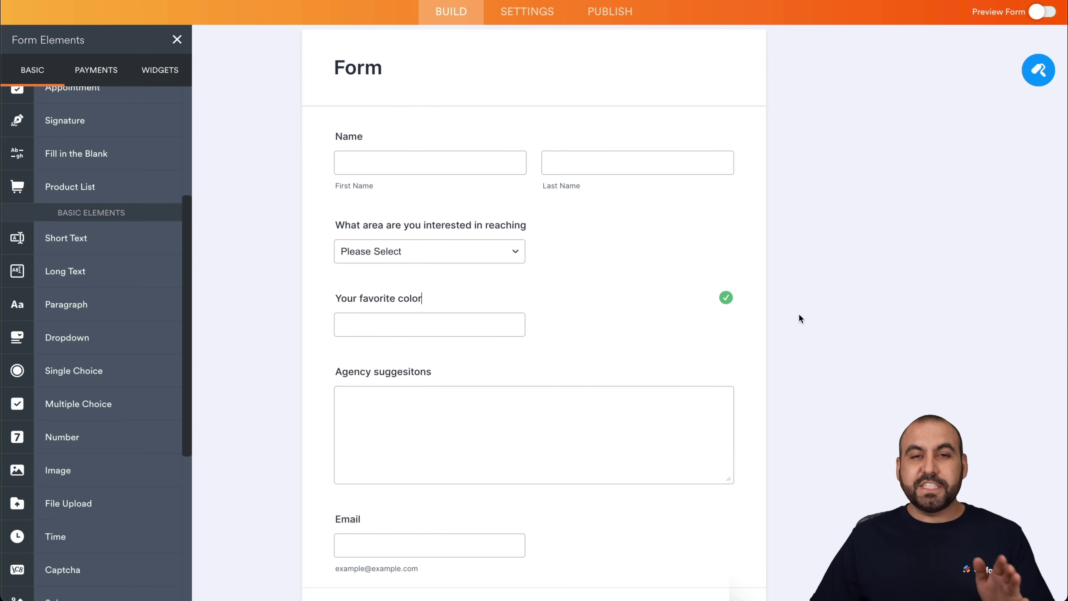
- Set the area-of-interest dropdown options to support, sales, warehouse and refunds
scroll(798, 319, down, 1)
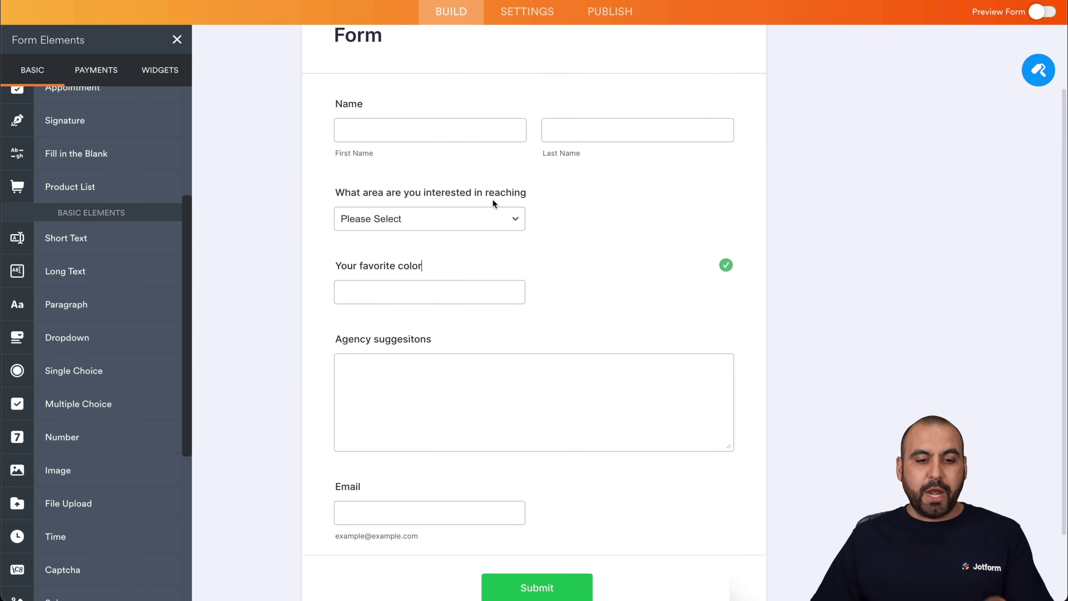
click(514, 201)
click(484, 189)
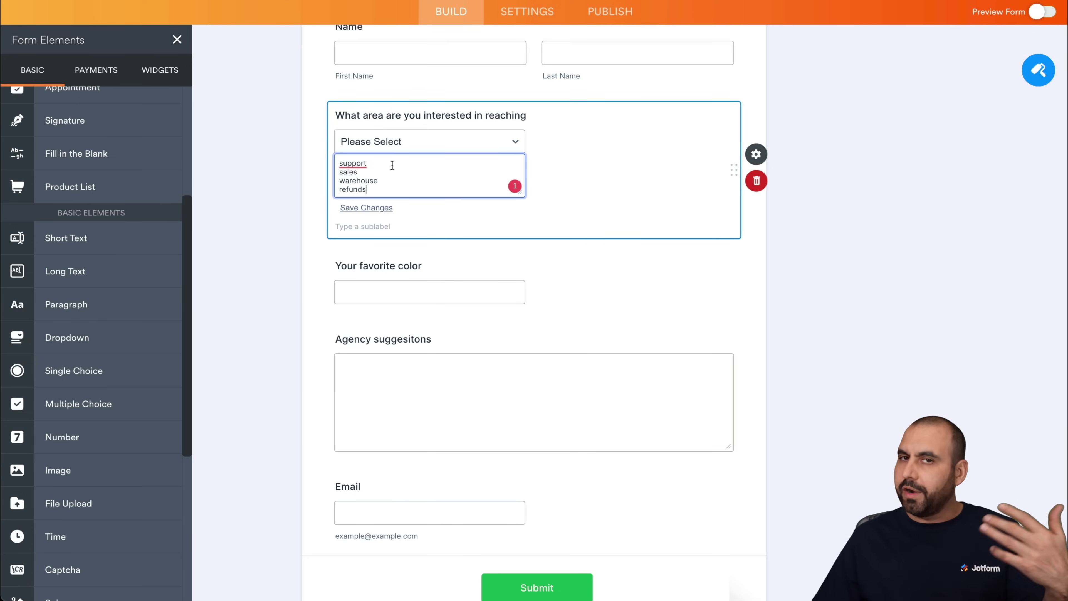
click(273, 197)
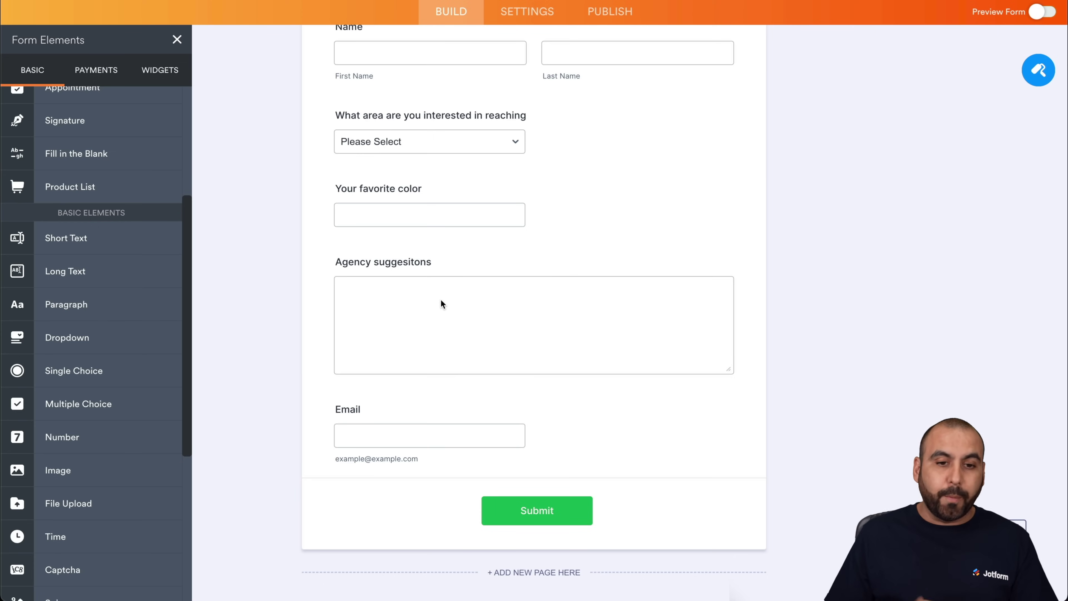
scroll(440, 299, up, 5)
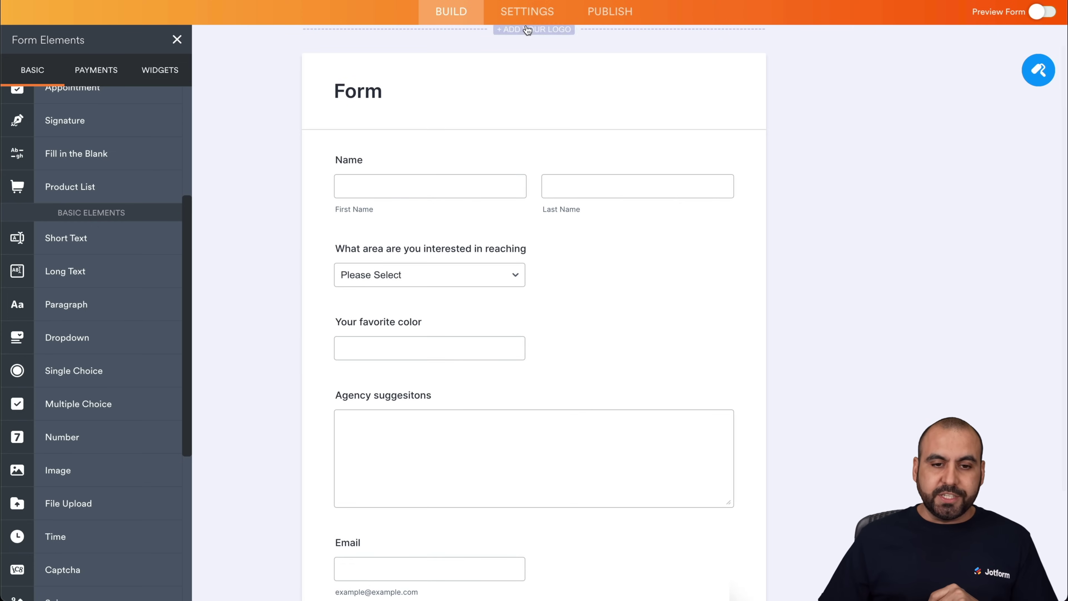
- Permanently delete the form's Autoresponder 1 email in Settings > Emails
click(526, 12)
click(80, 162)
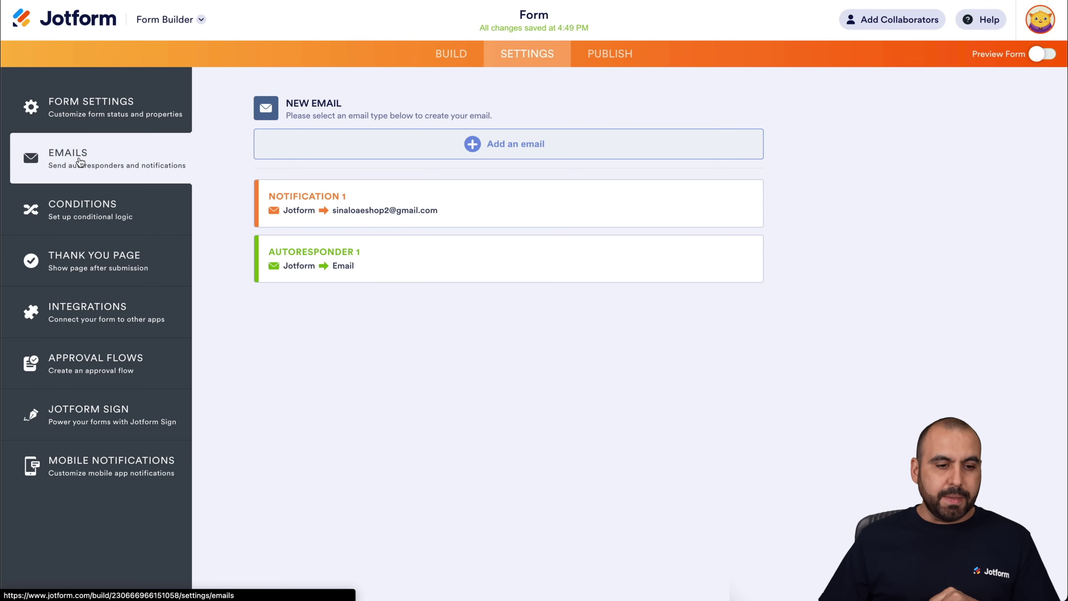
mouse_move(394, 227)
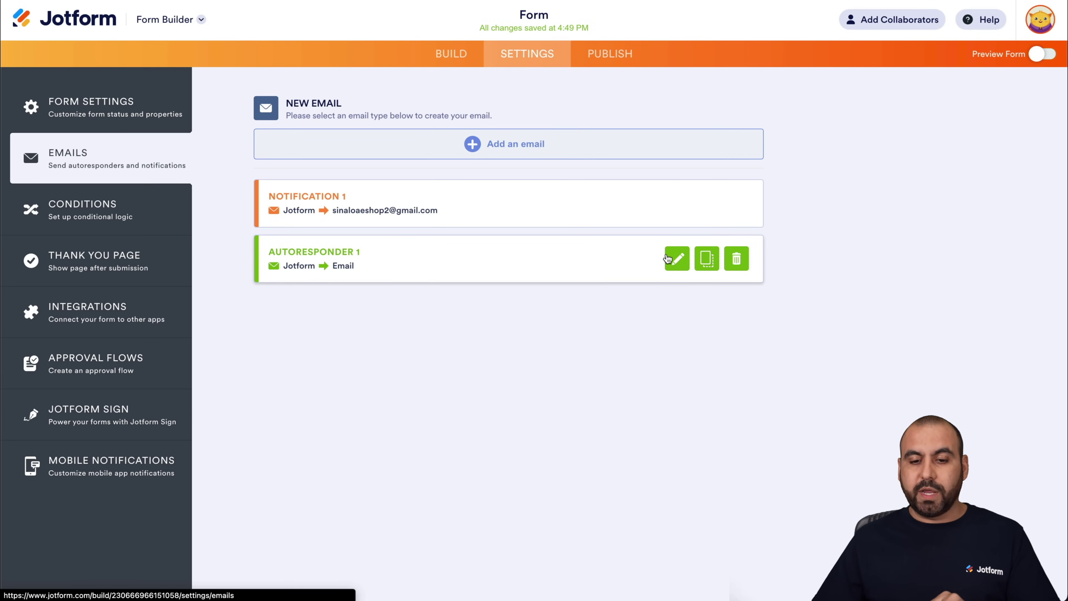
click(736, 259)
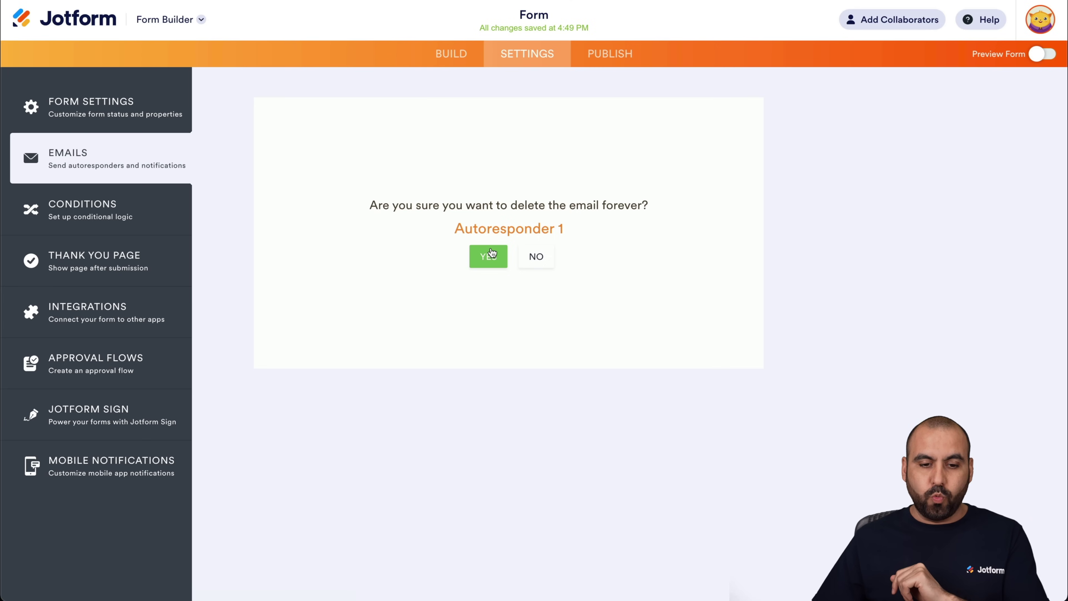
click(484, 259)
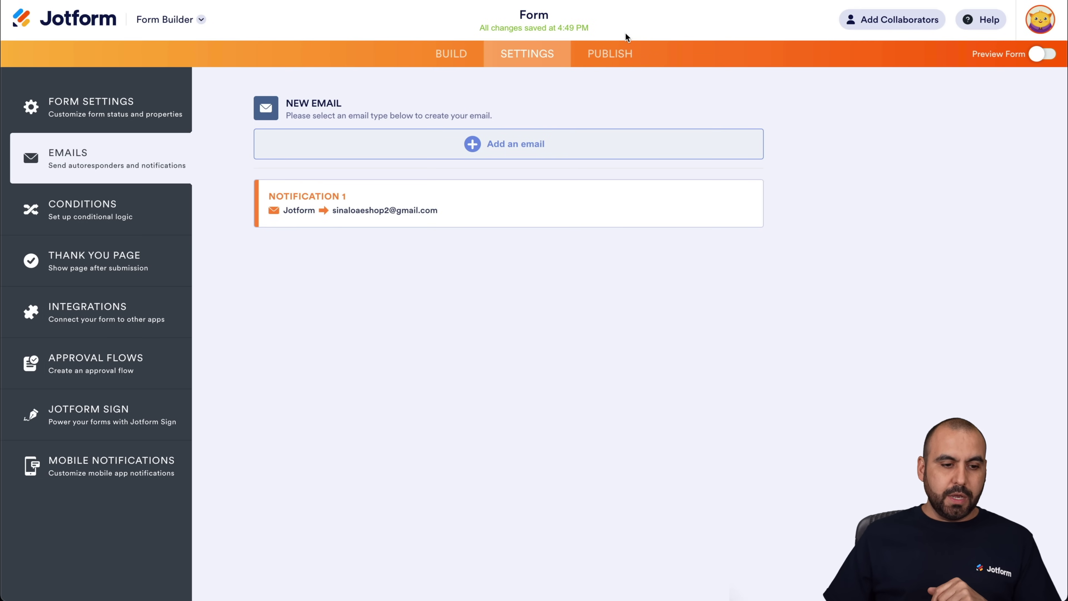
click(139, 302)
click(506, 142)
text(webhook)
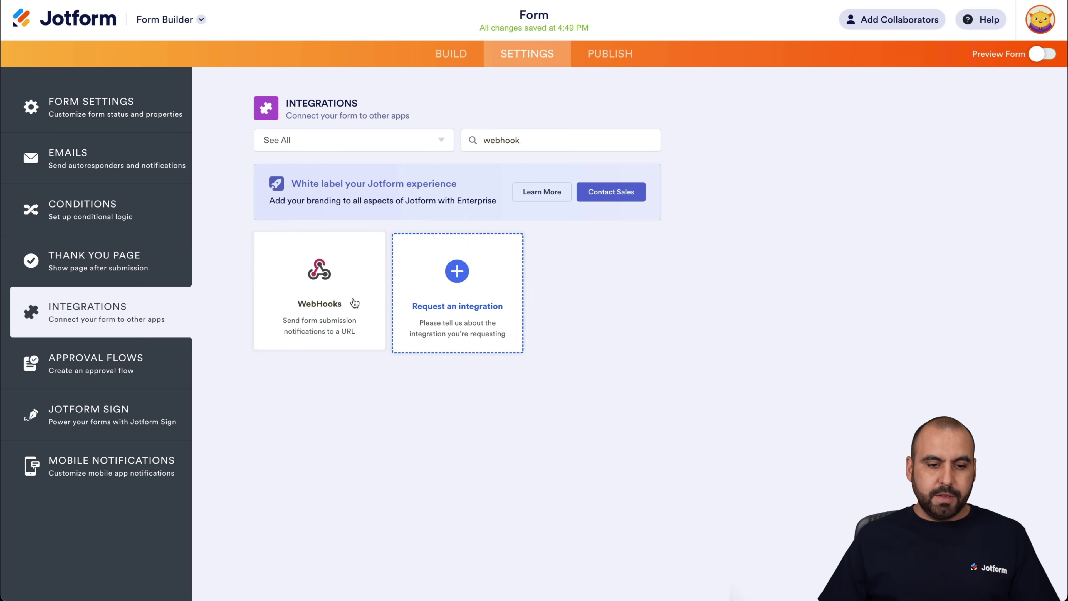
click(354, 303)
drag(346, 276, 281, 276)
key(BackSpace)
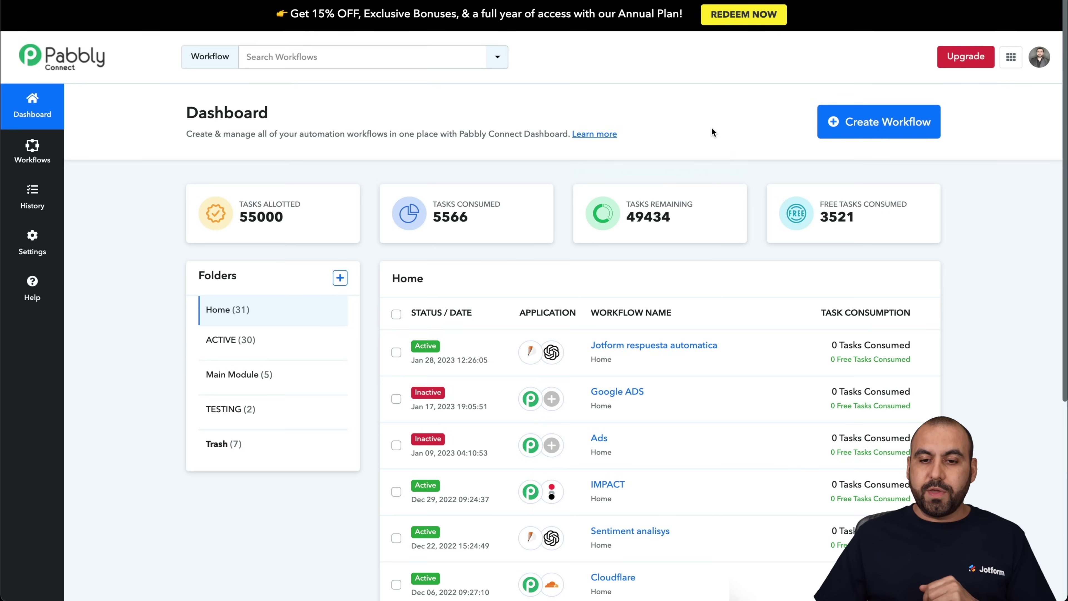
- Create a new Pabbly Connect workflow named 'Autoresponder'
click(881, 131)
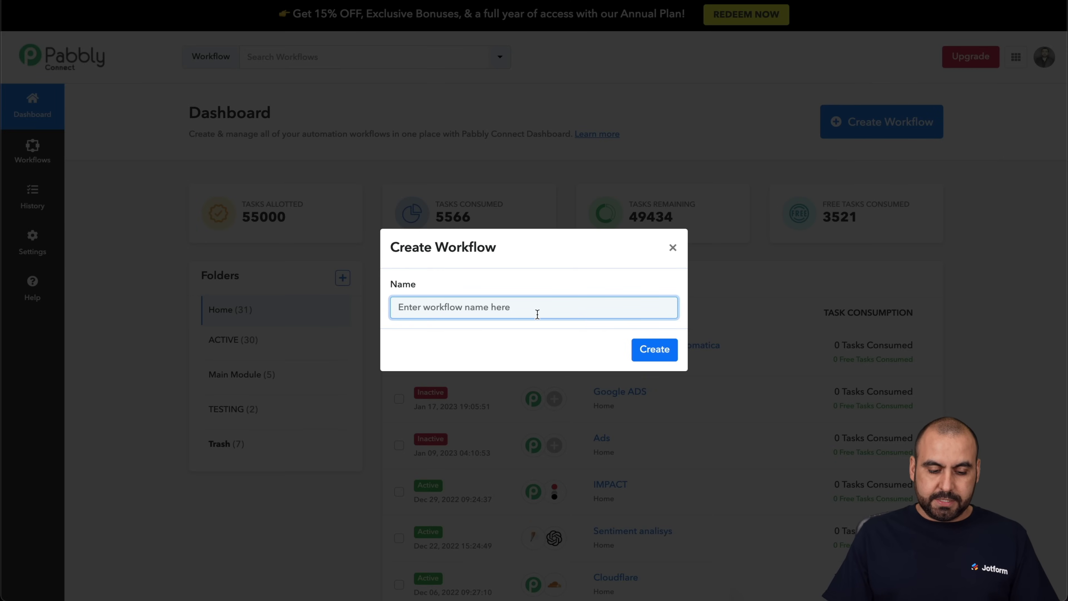
text(Autoresponder)
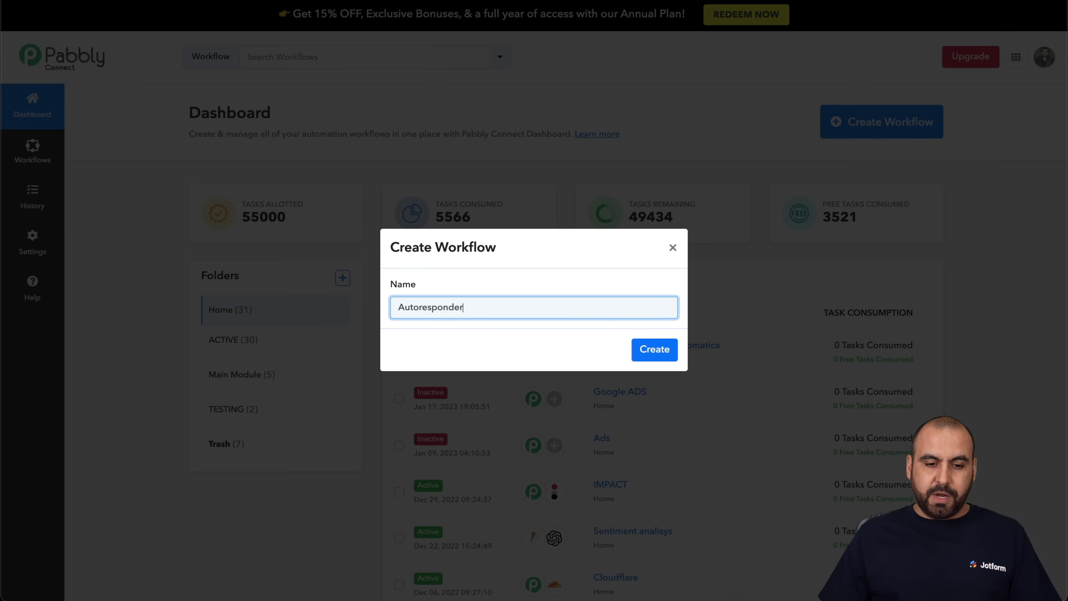
click(672, 341)
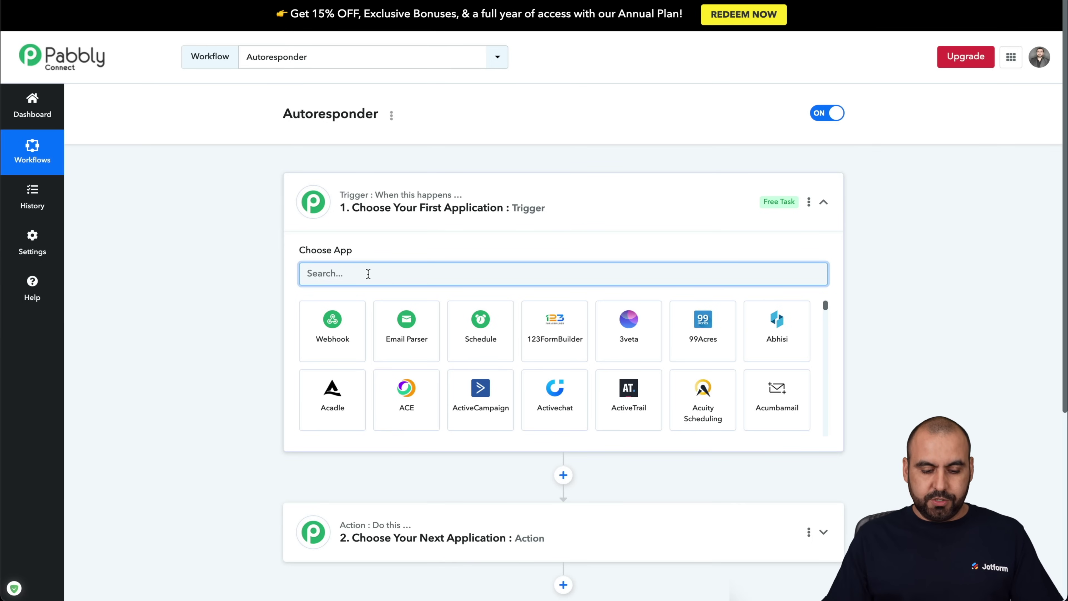
- Set the trigger to JotForm New Response and paste its webhook URL into Jotform
text(jotfor)
click(345, 333)
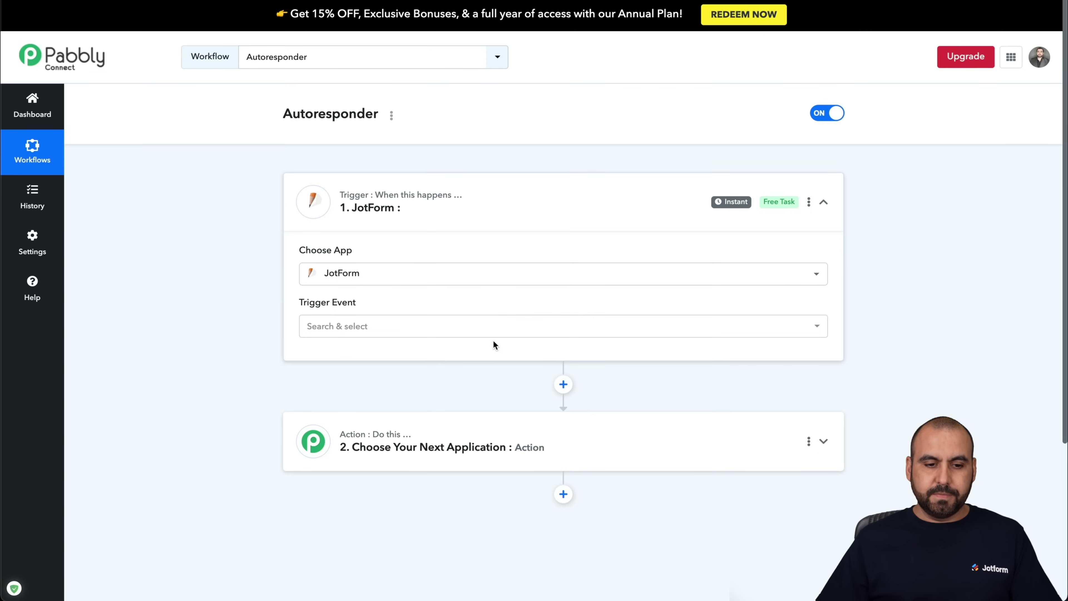
click(441, 328)
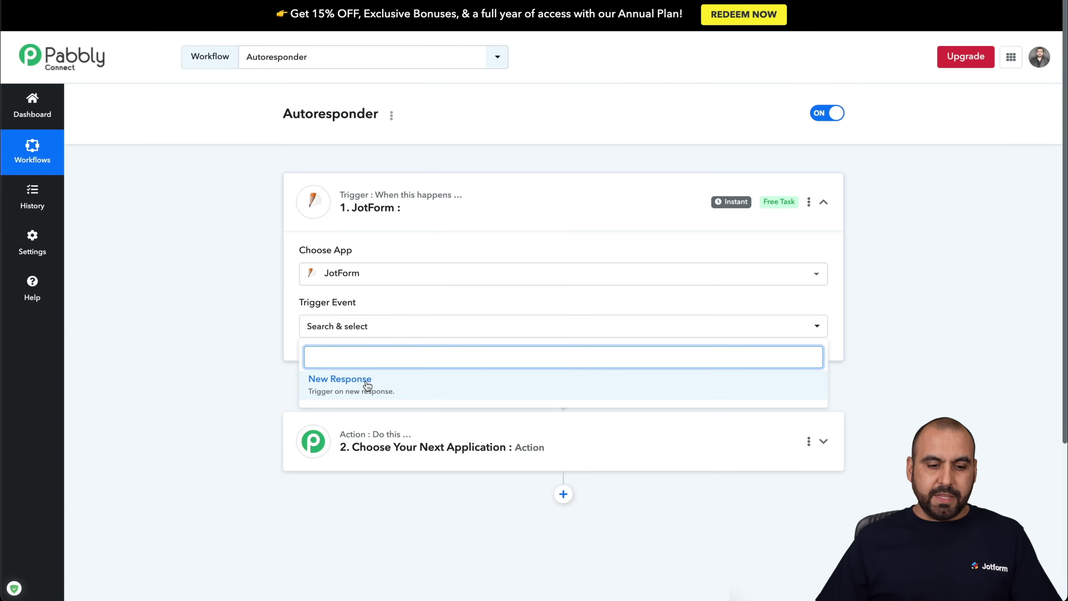
click(365, 379)
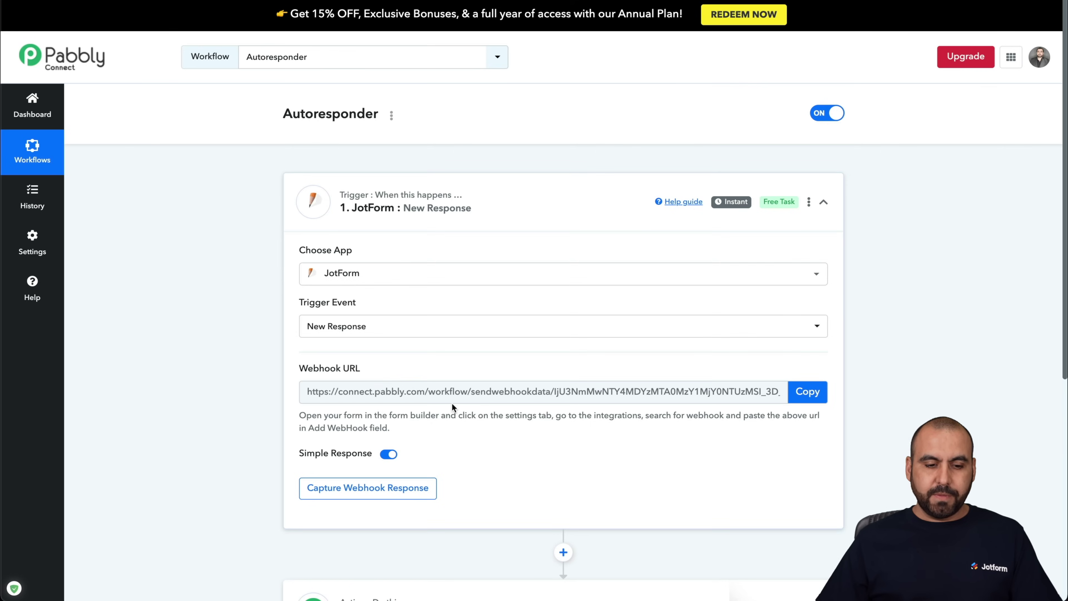
scroll(452, 402, down, 1)
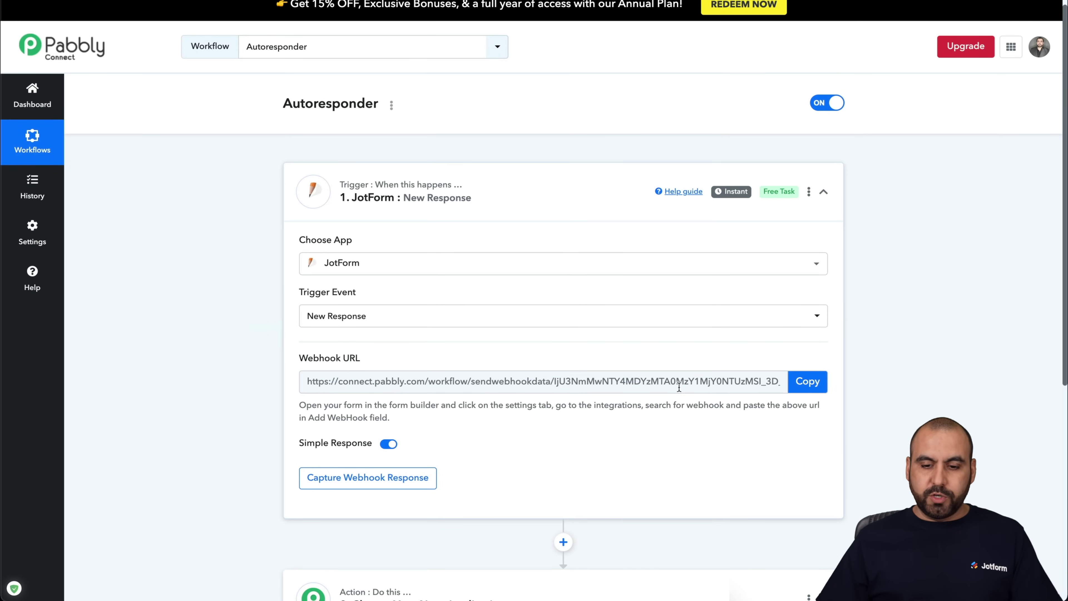
click(806, 383)
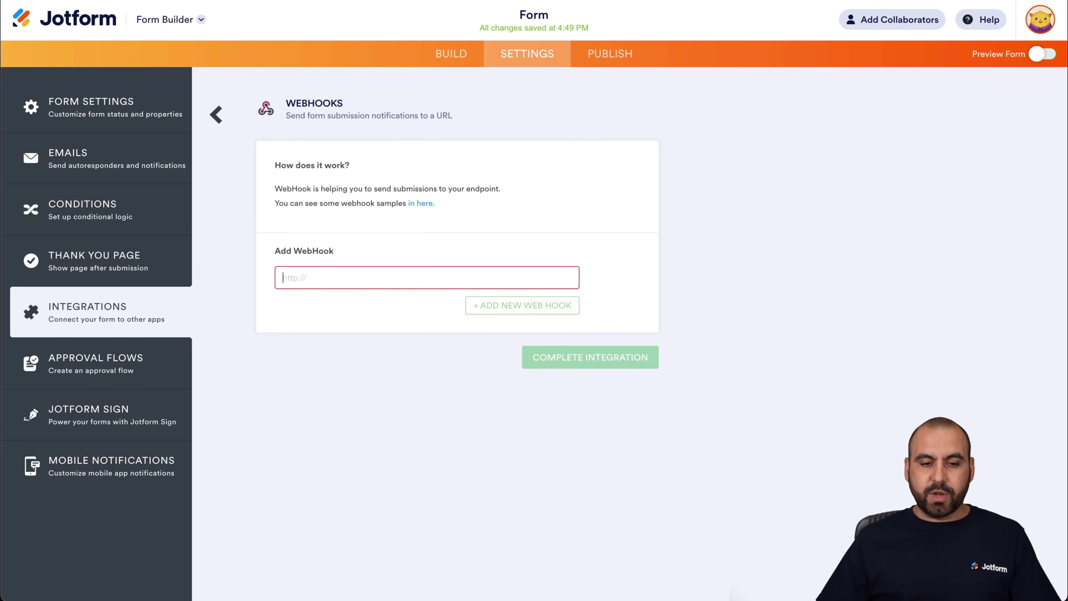
key(ctrl+v)
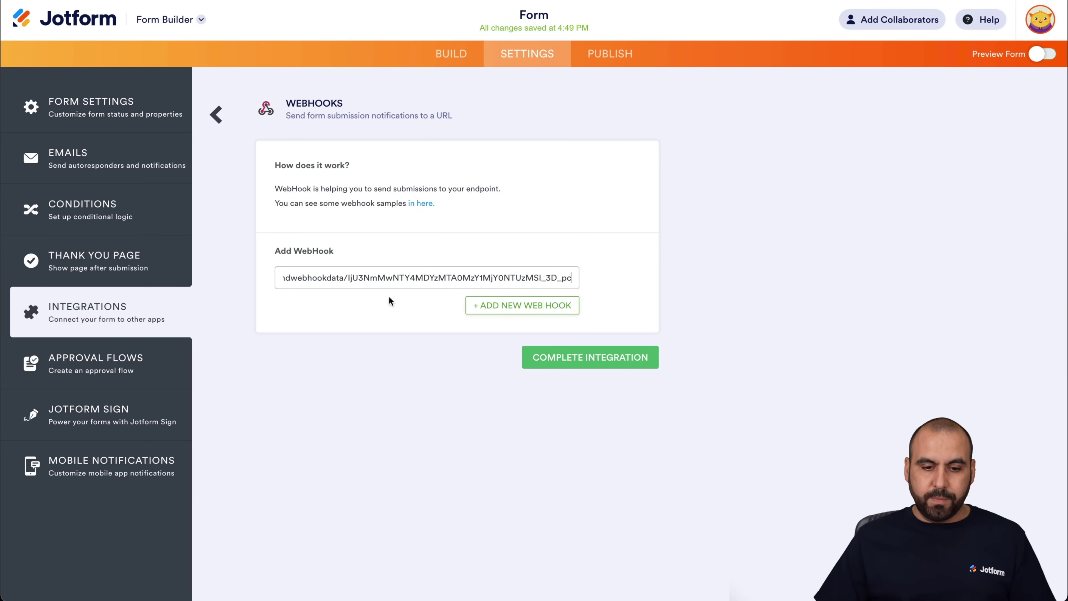
- Complete the Jotform WebHooks integration with the Pabbly URL and show the form's Publish page
click(600, 292)
click(568, 306)
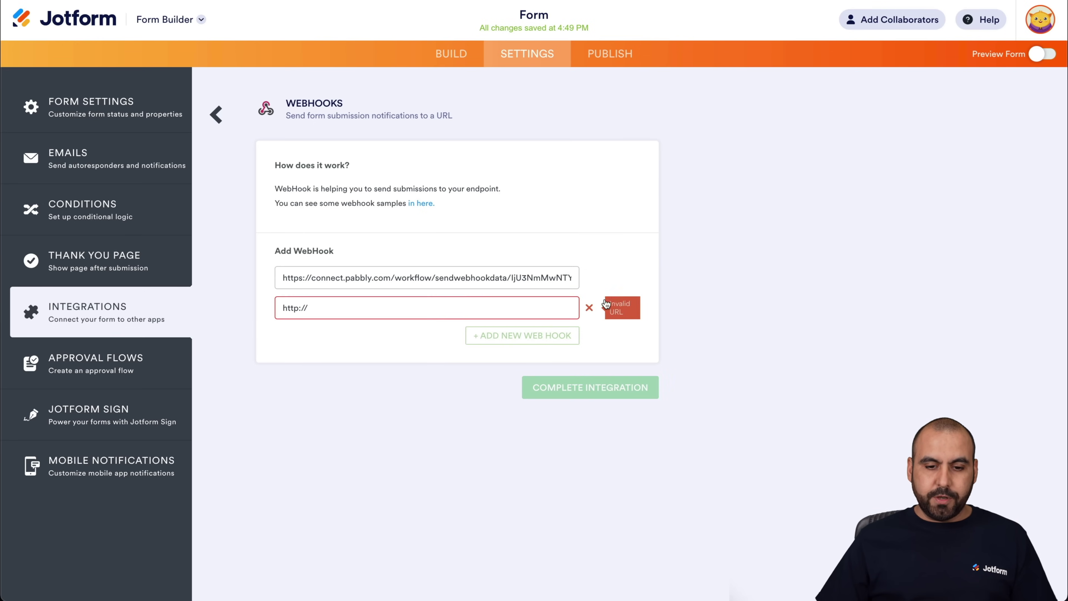
click(590, 309)
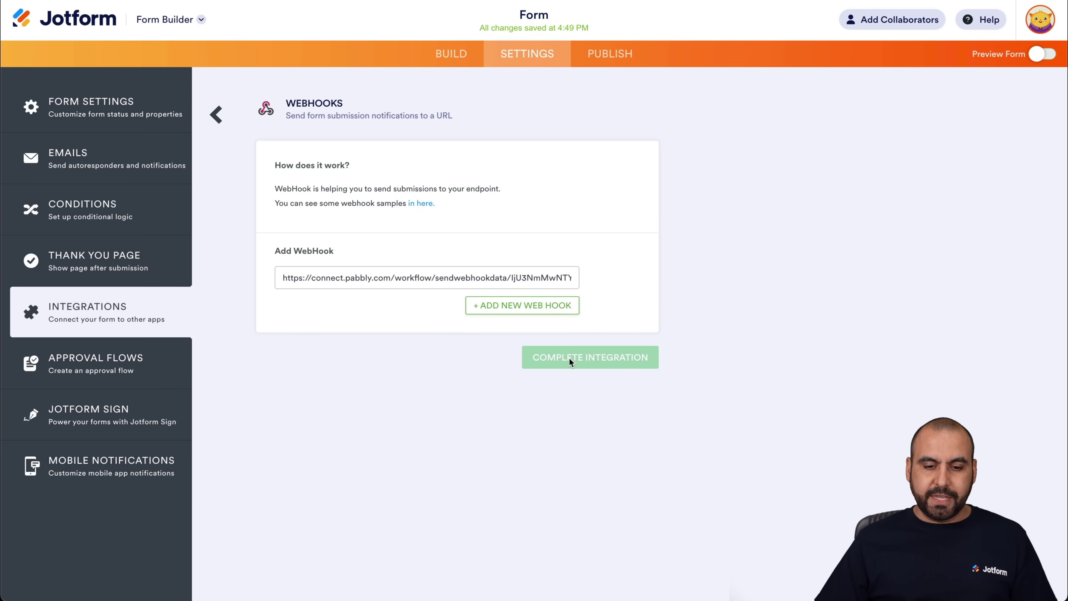
click(570, 360)
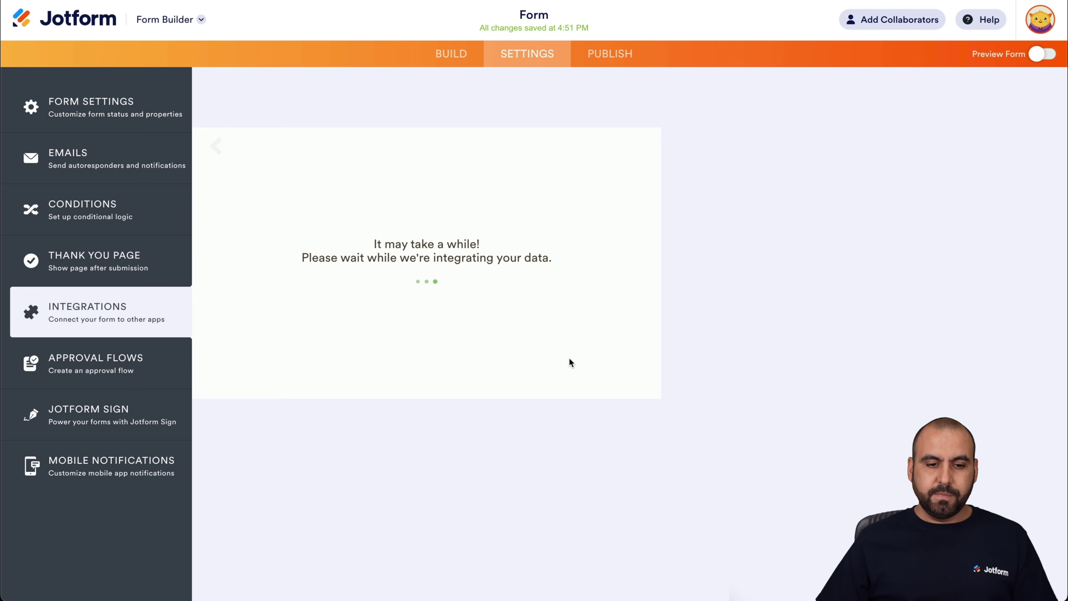
click(623, 344)
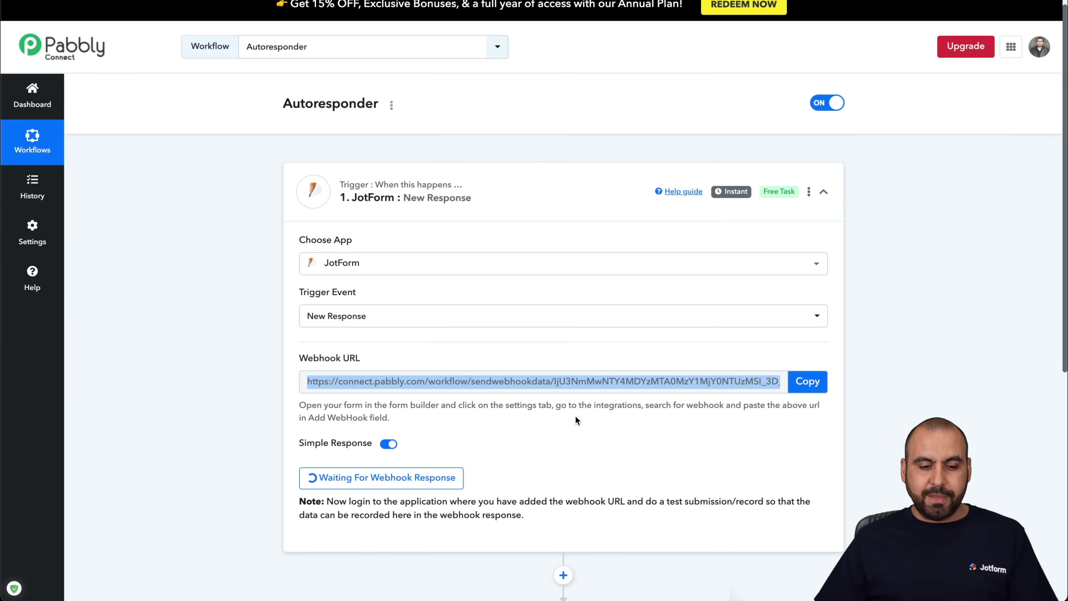
scroll(575, 416, down, 3)
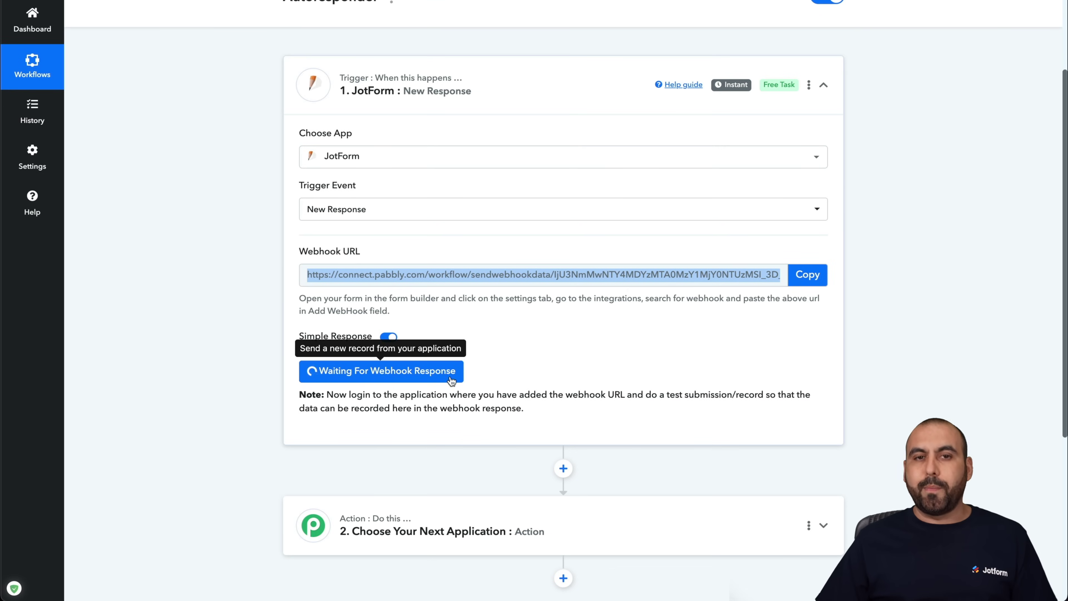
click(507, 378)
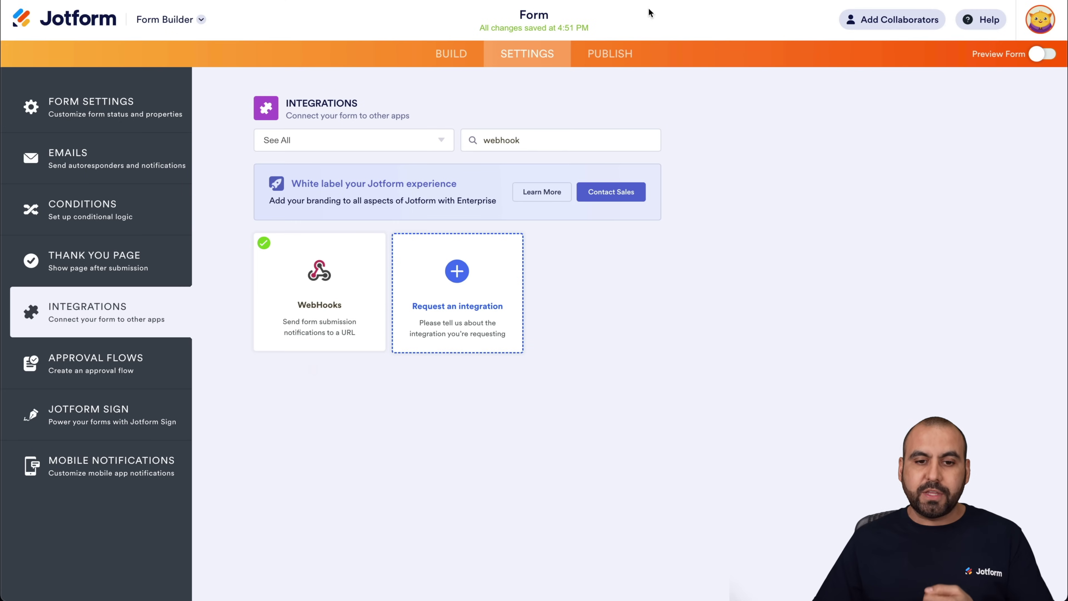
click(610, 54)
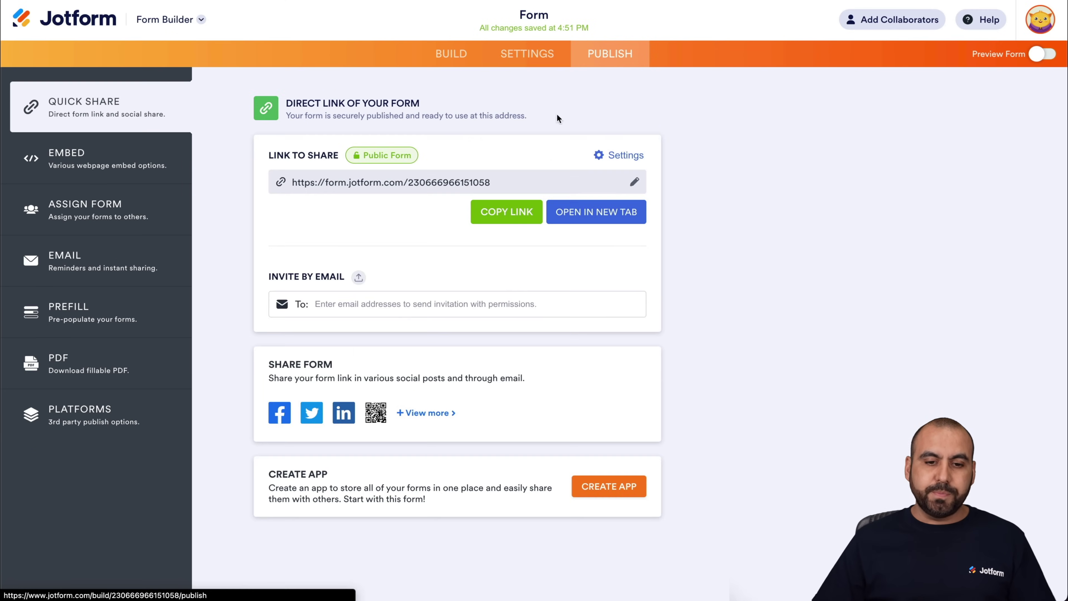
- Submit a live test entry with name, area sales, colour Blue, a suggestion and email
click(584, 206)
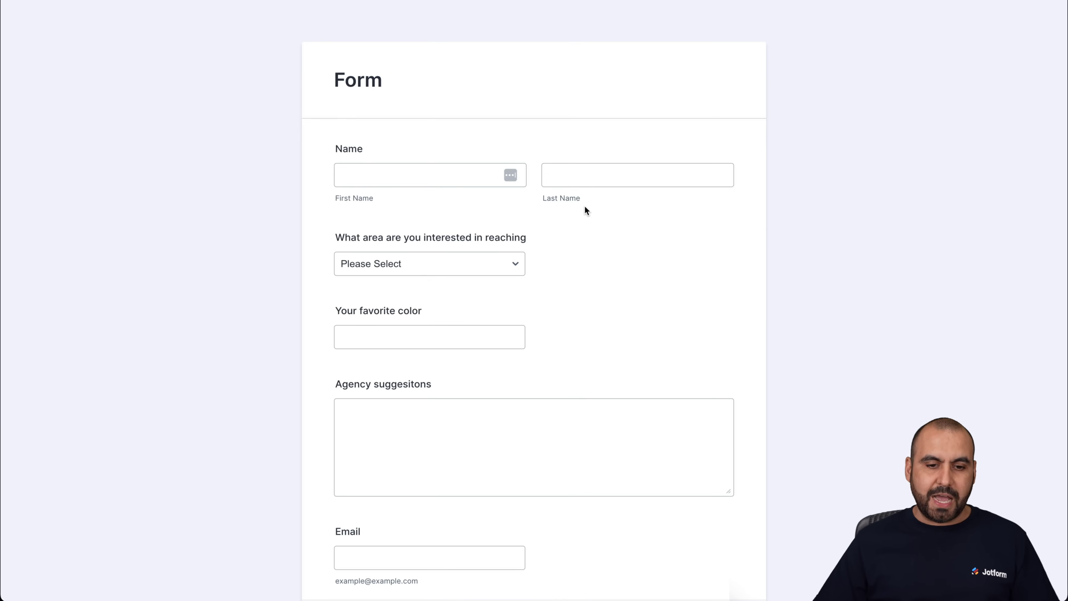
click(486, 174)
scroll(595, 262, down, 2)
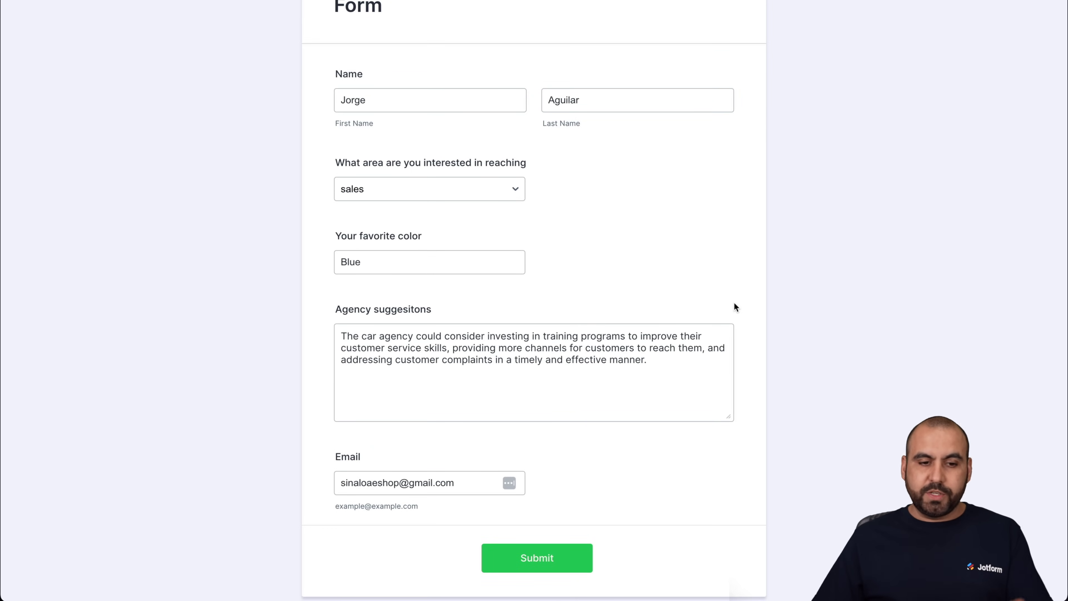
click(360, 262)
click(383, 329)
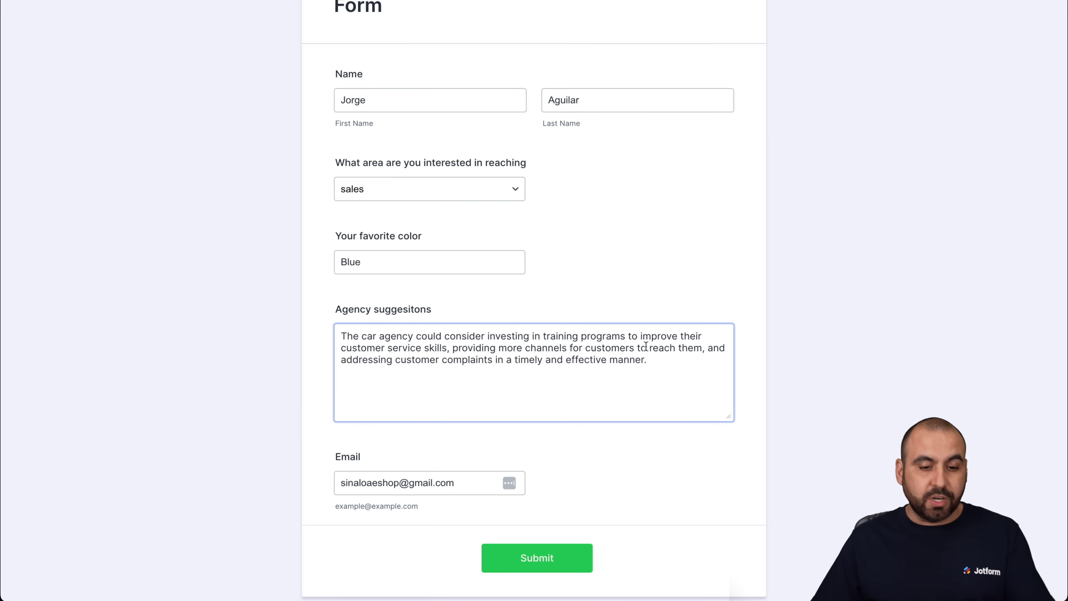
click(707, 466)
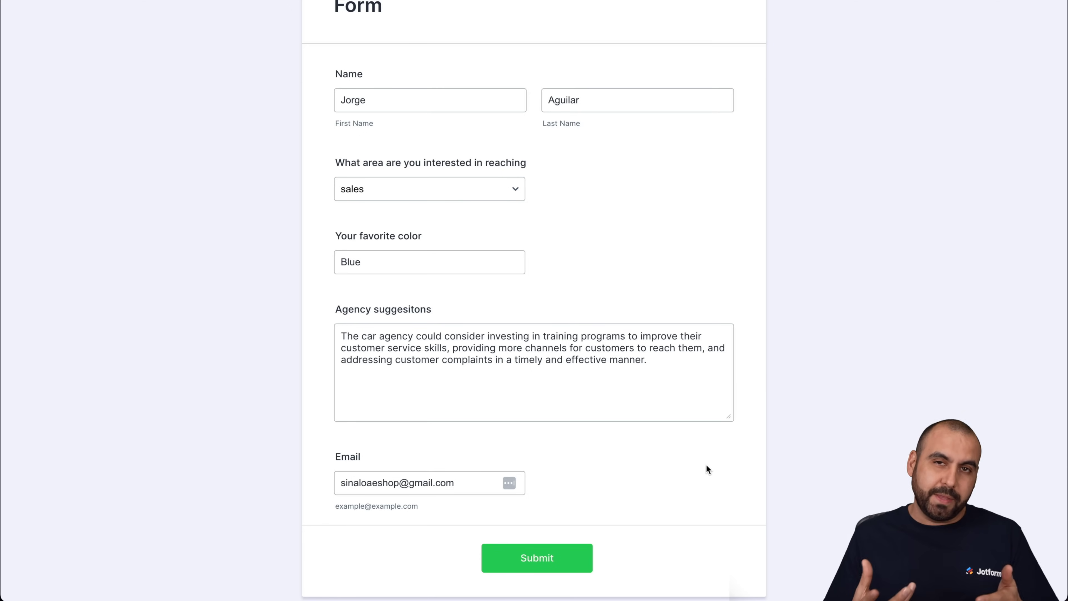
click(577, 559)
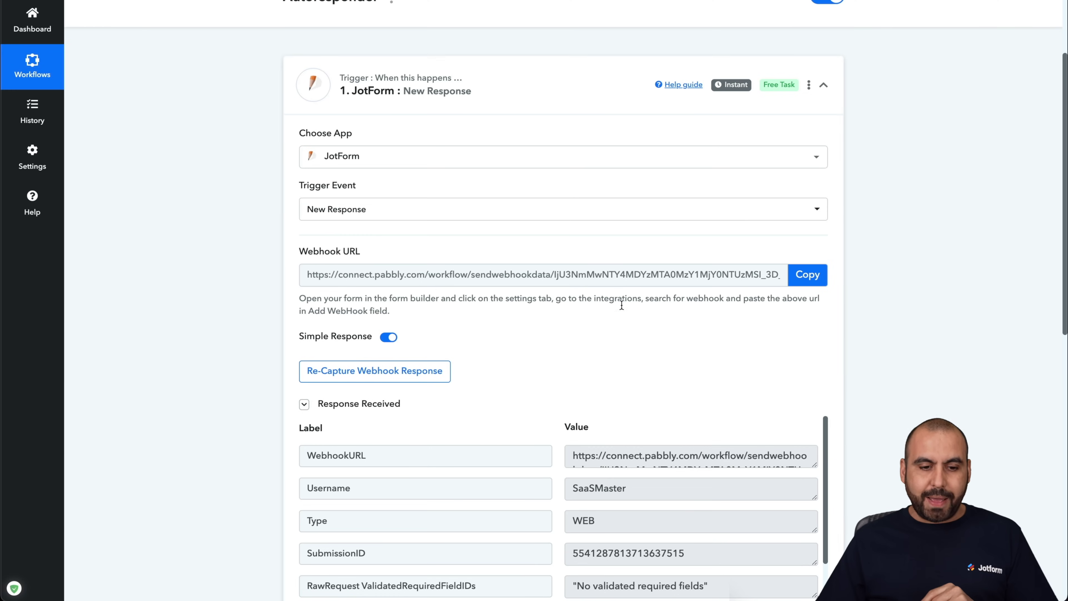
- Check the captured response shows area sales and favourite colour Blue
scroll(582, 366, down, 5)
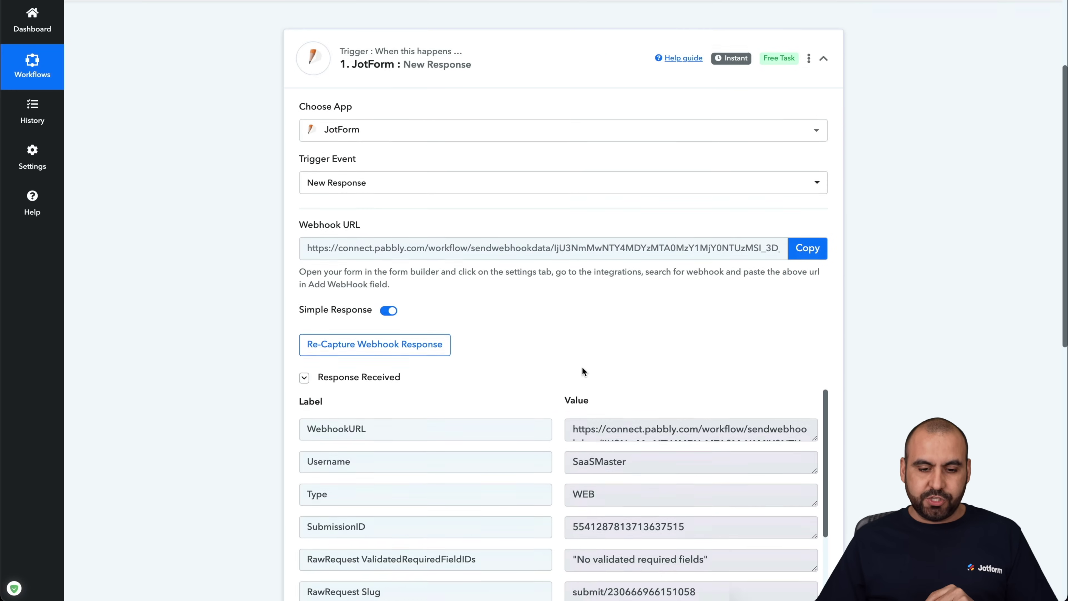
scroll(582, 367, down, 2)
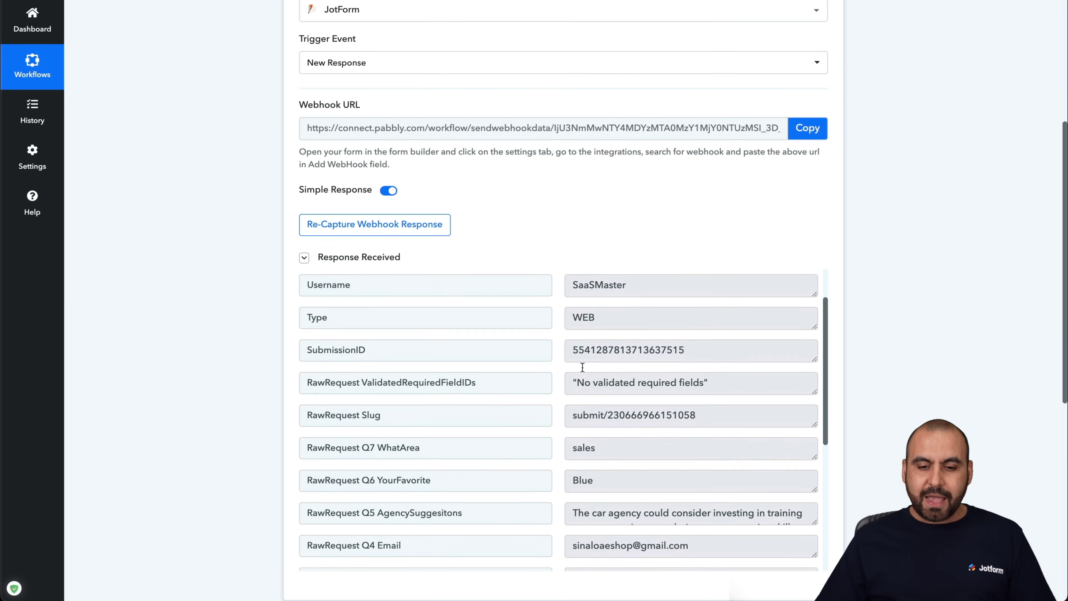
scroll(733, 230, down, 2)
scroll(739, 339, down, 2)
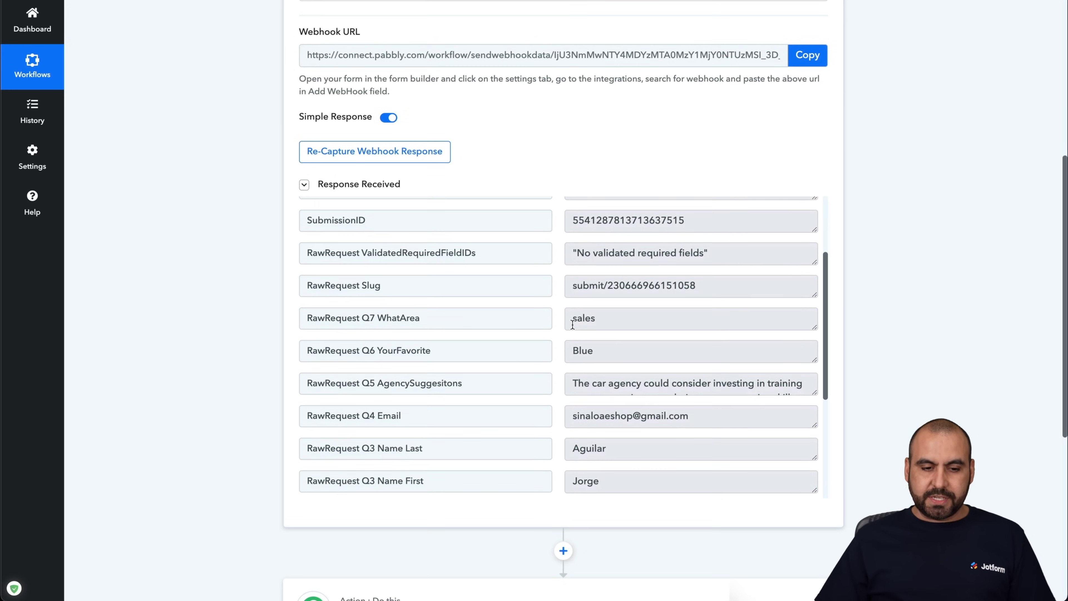
click(613, 321)
click(639, 350)
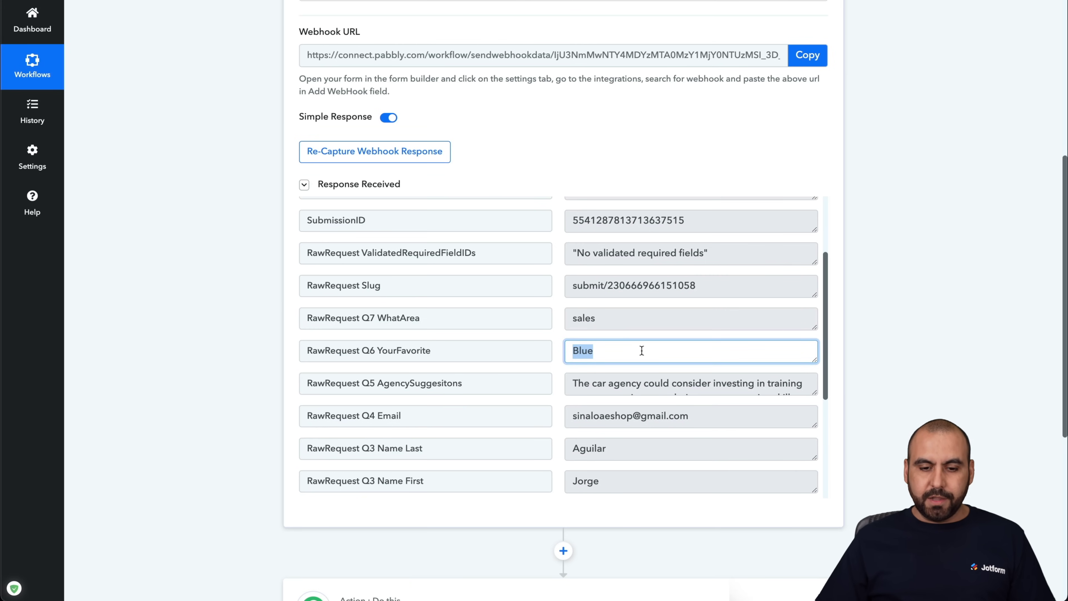
- Enlarge the agency suggestion value to read it fully, then expand the second workflow step
drag(815, 392, 809, 402)
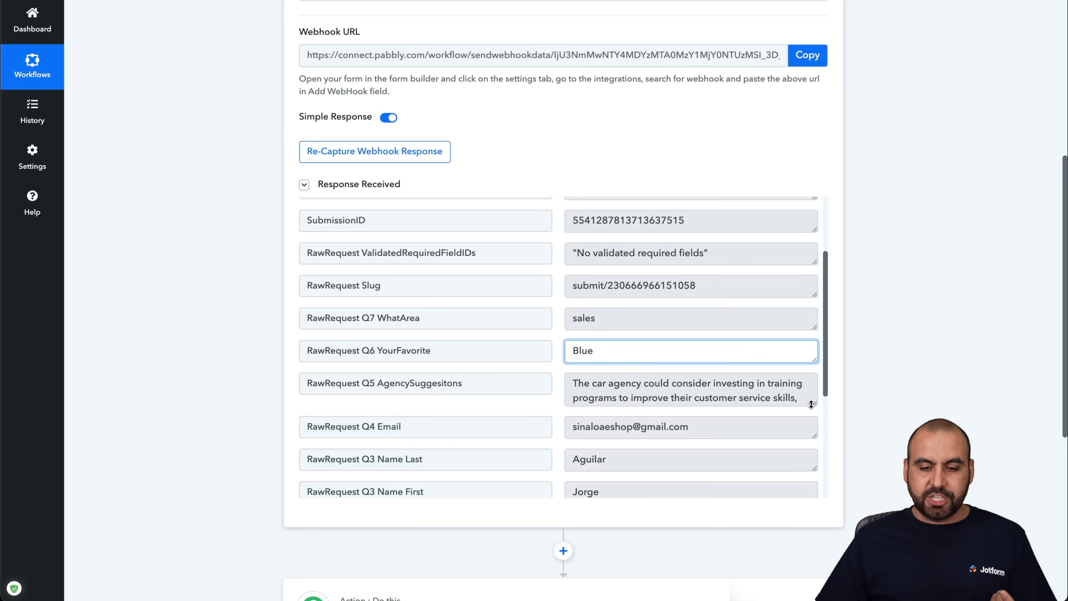
scroll(678, 431, down, 1)
scroll(678, 432, down, 3)
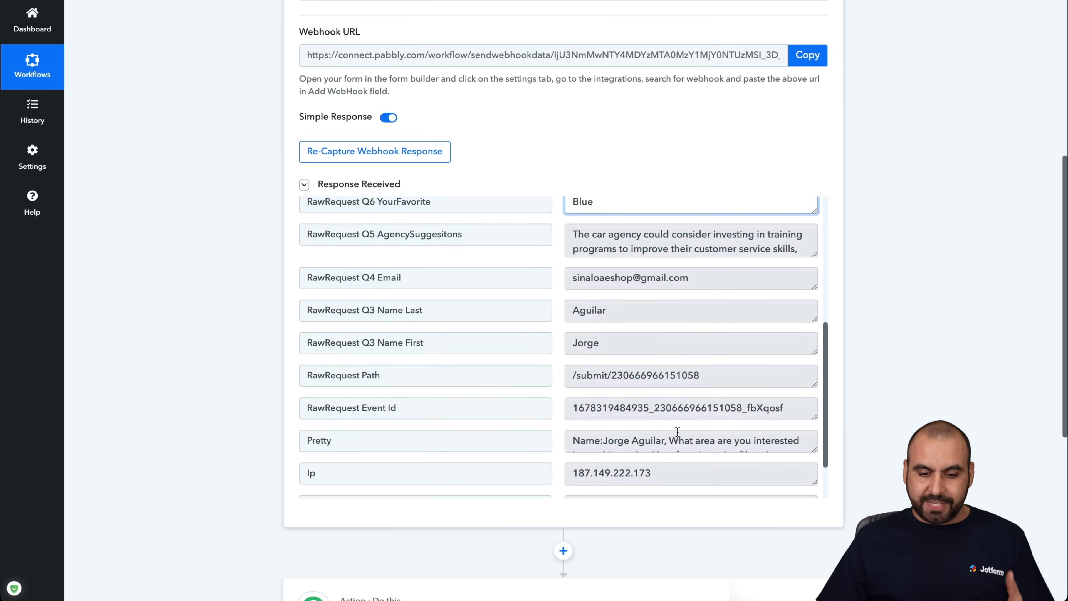
click(882, 418)
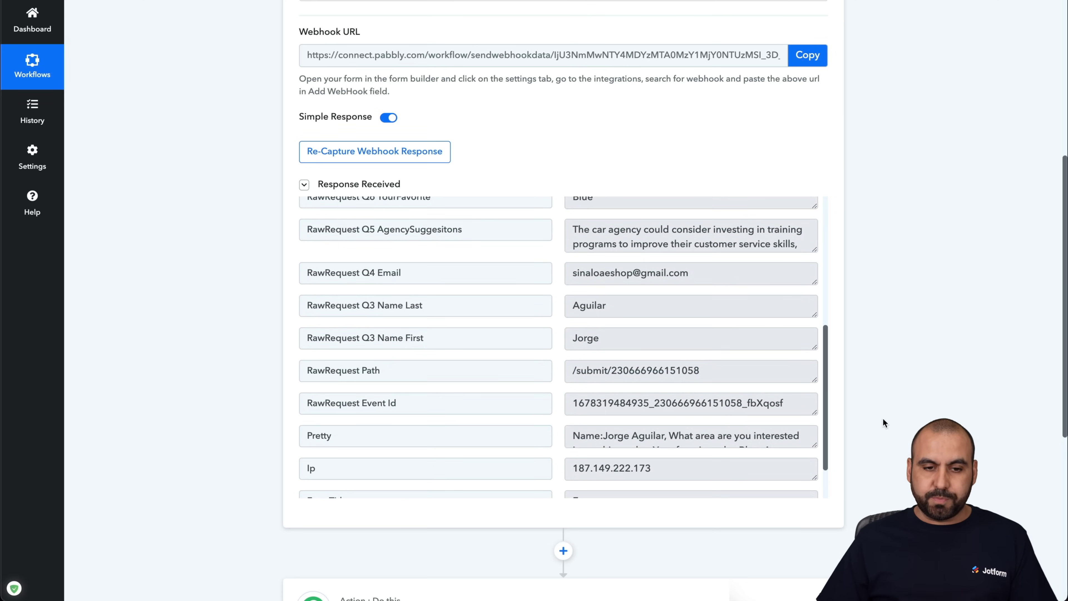
scroll(882, 417, up, 4)
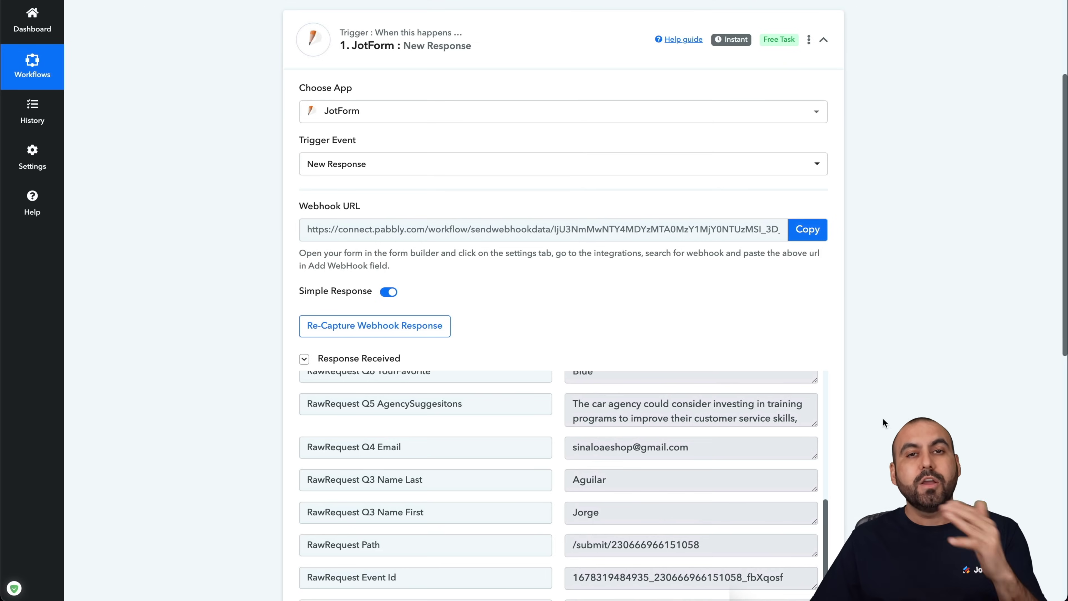
scroll(883, 418, down, 10)
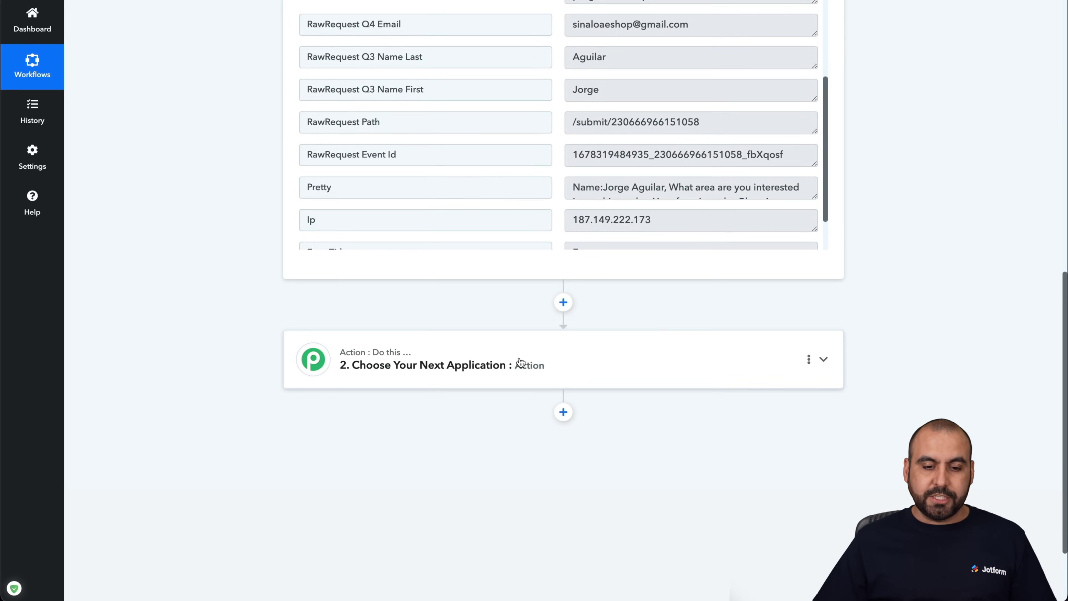
click(528, 364)
- Set step 2's app to OpenAI with the ChatGPT action event
scroll(594, 364, down, 2)
click(489, 355)
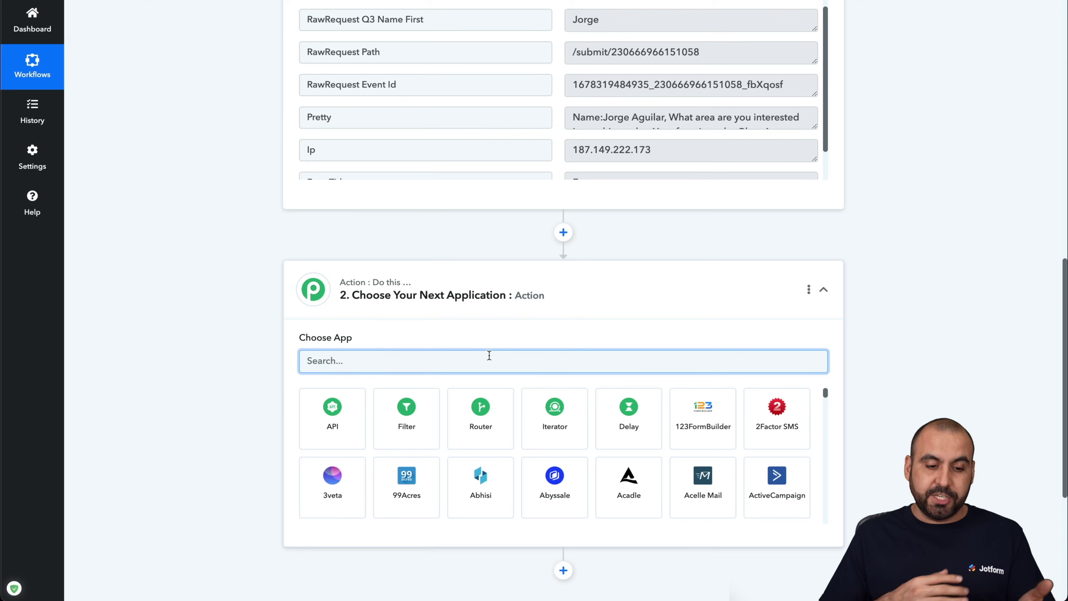
text(open)
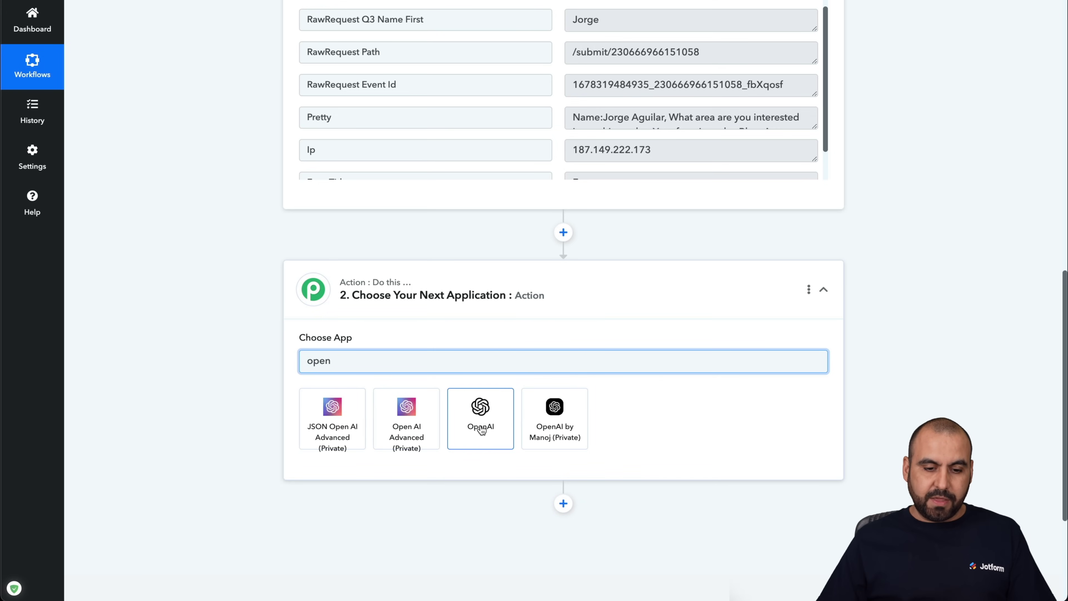
click(482, 427)
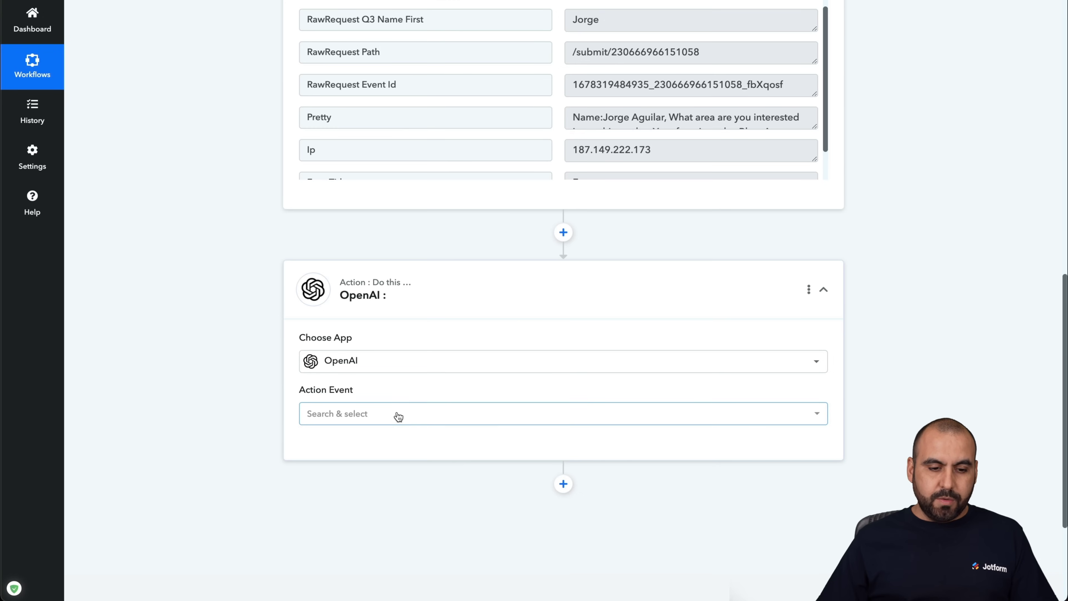
click(398, 413)
scroll(399, 404, down, 2)
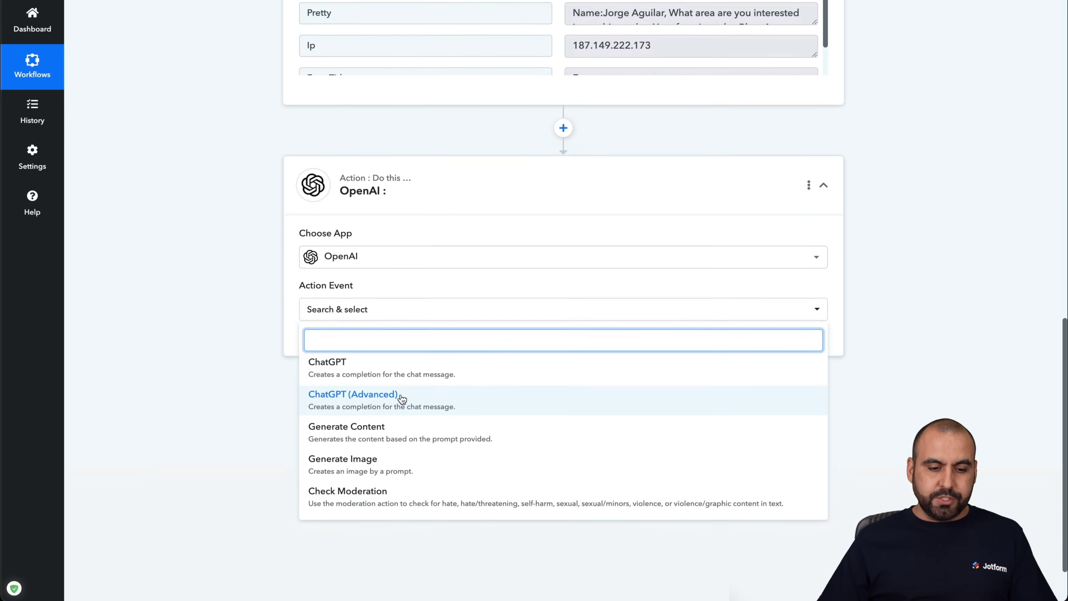
click(397, 371)
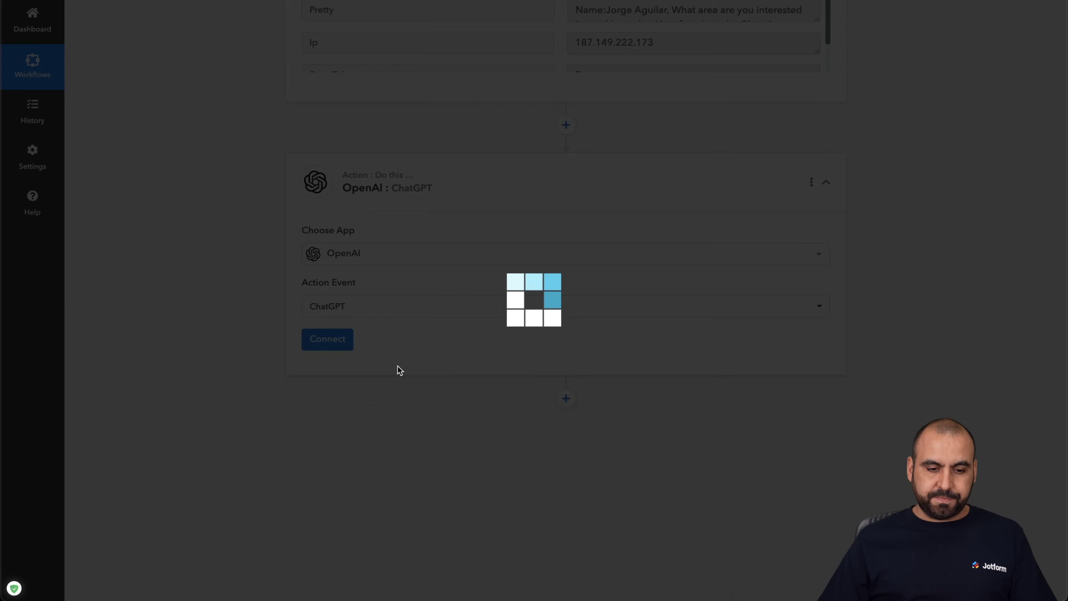
- Begin connecting OpenAI and choose Add New Connection for OpenAI #2
click(326, 340)
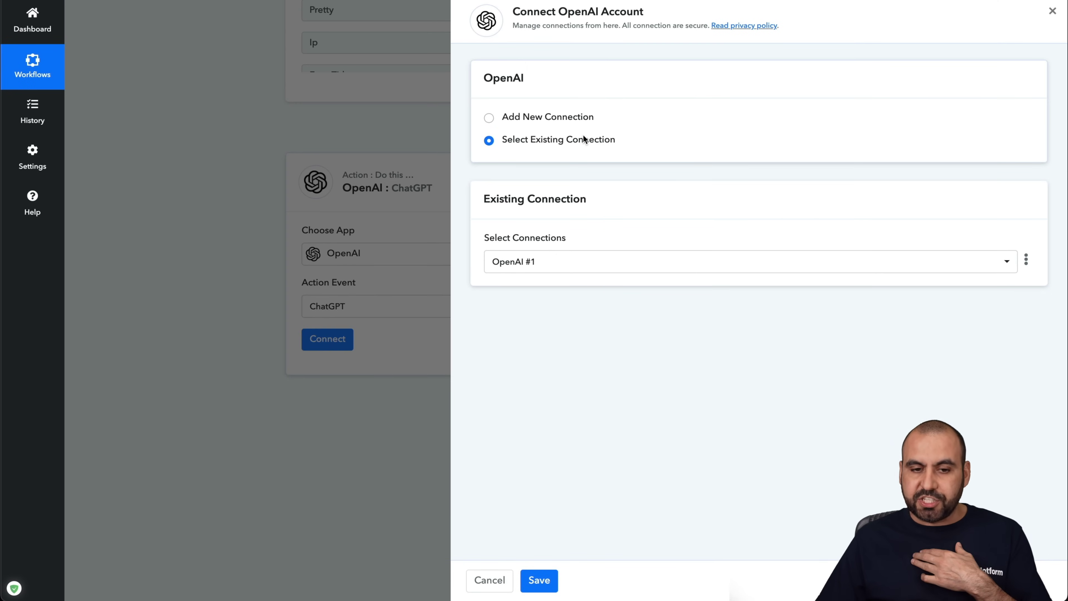
click(562, 120)
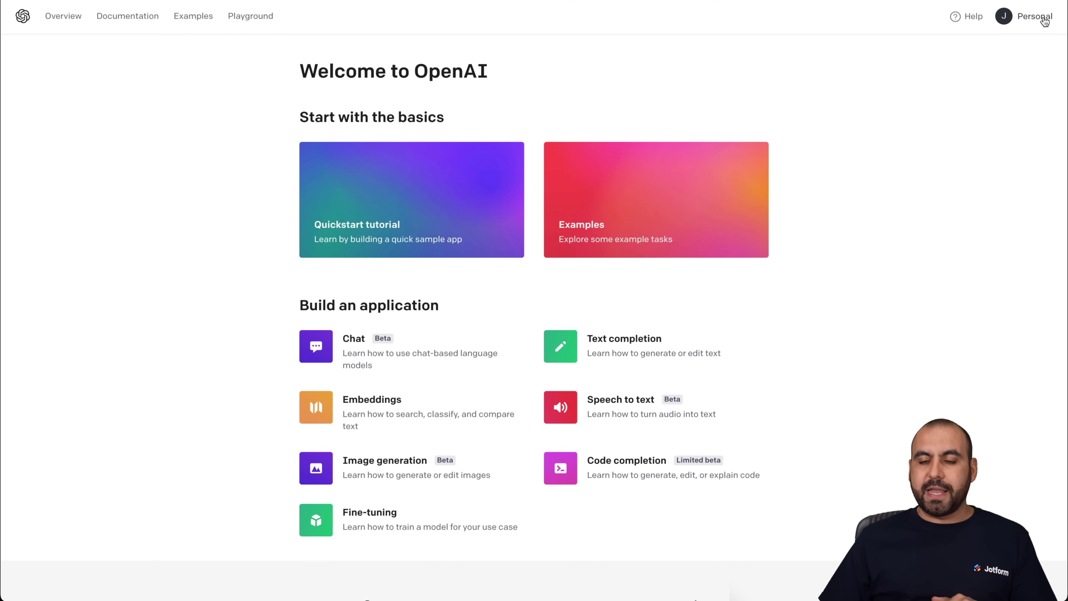
- Go to View API keys from the OpenAI Personal account menu
click(1035, 18)
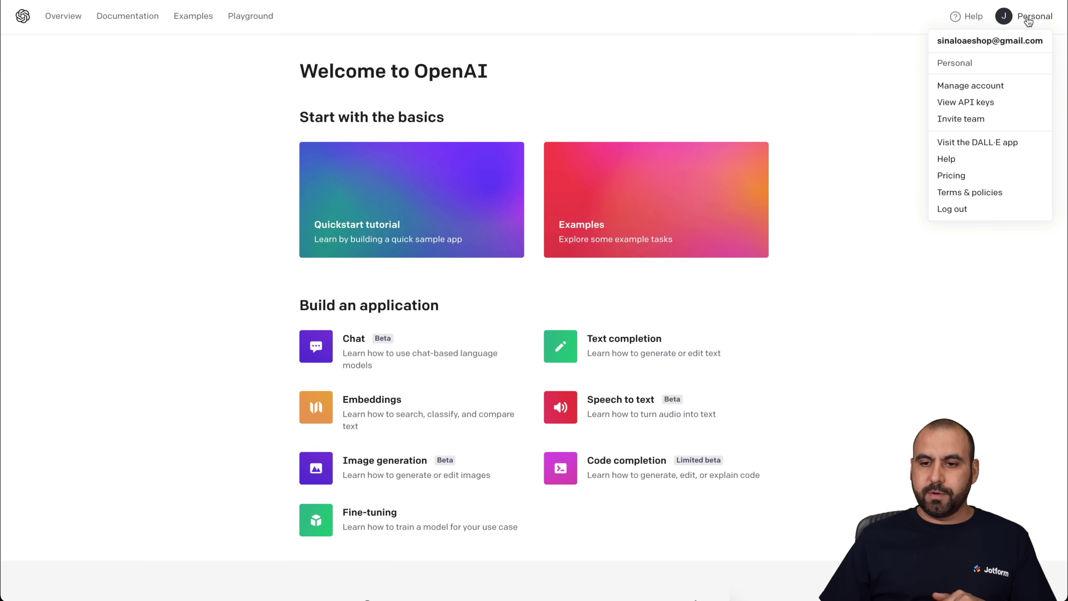
click(952, 103)
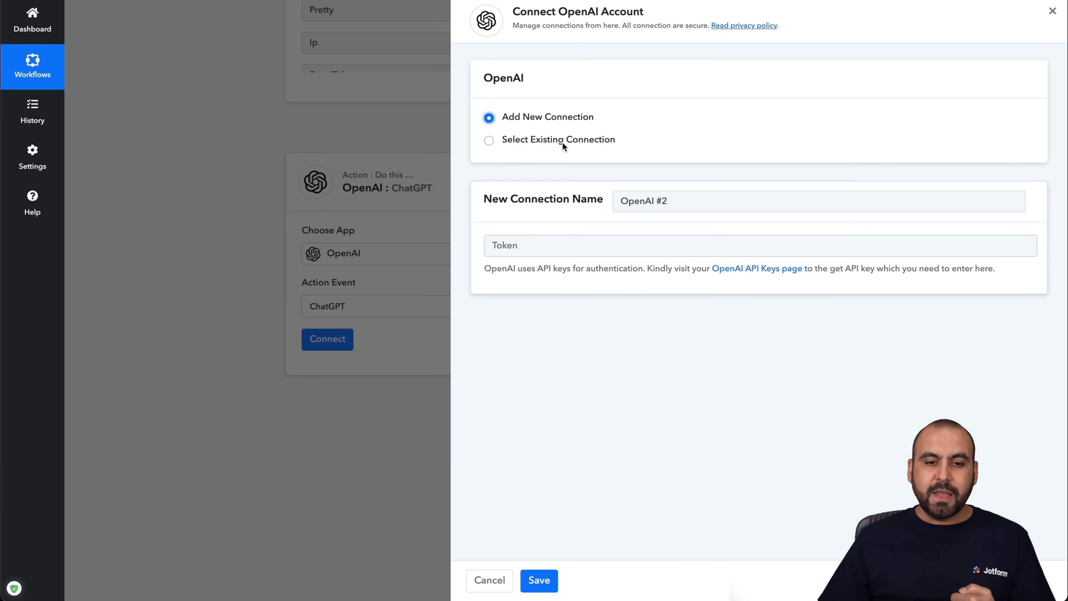
- Save the existing OpenAI #1 connection, keep gpt-3.5-turbo, and show the prompt's previous-step data
click(554, 141)
click(539, 580)
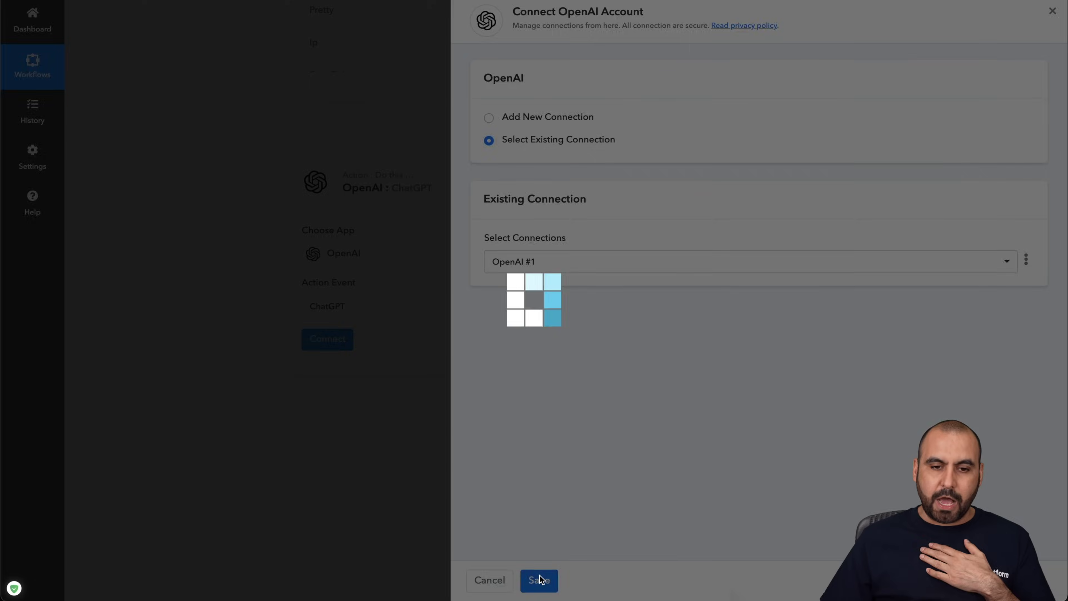
scroll(228, 393, down, 3)
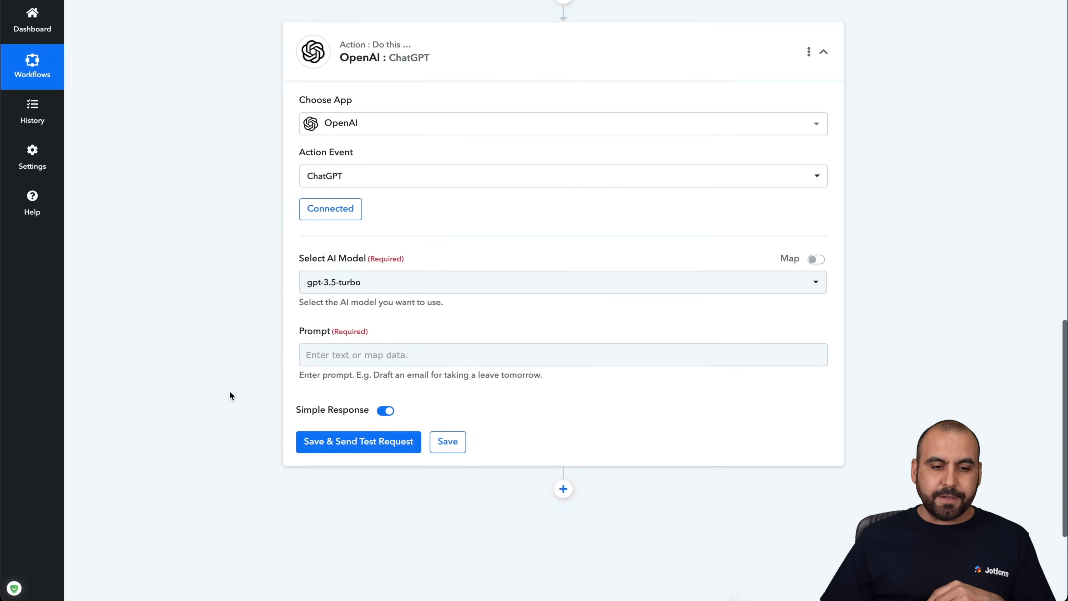
click(405, 280)
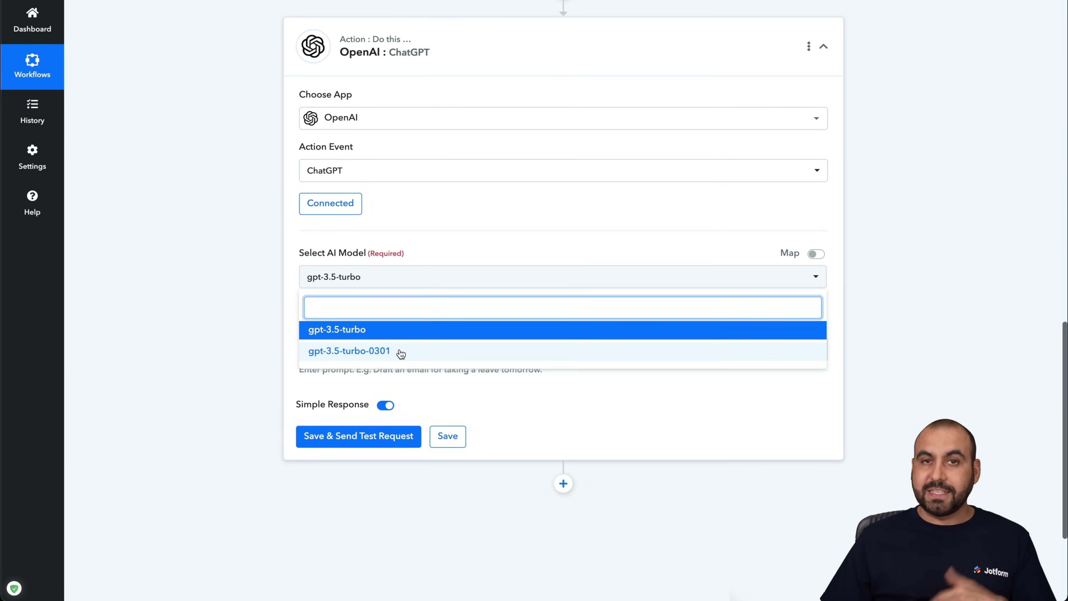
click(354, 332)
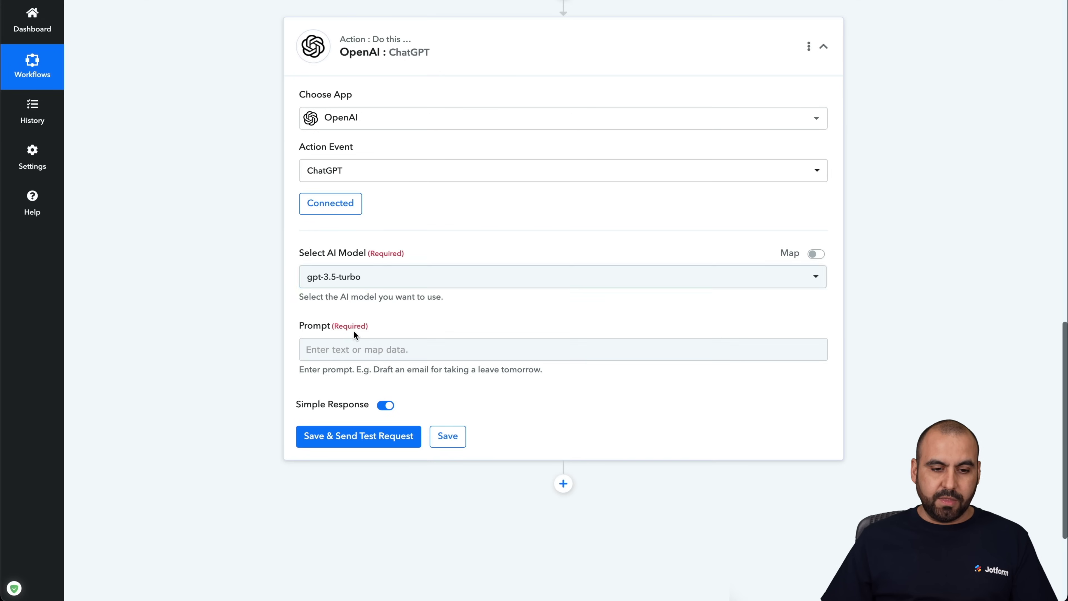
click(374, 355)
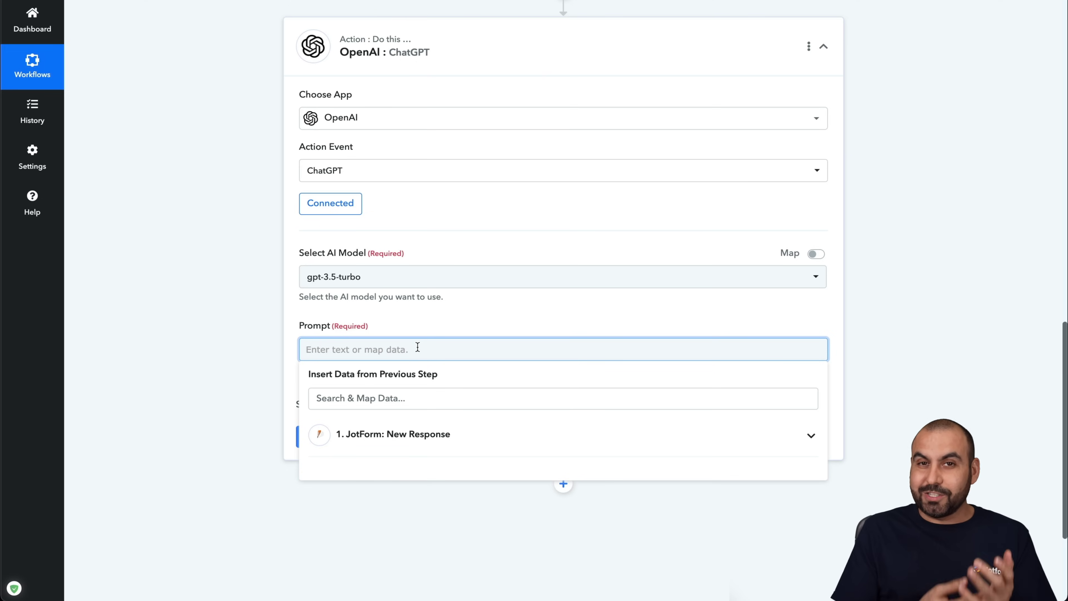
- Paste the polite-reply request and add a 'name:' line mapping Q3 Name First and Q3 Name Last
text(Please respond to this form submission I just received in a kind and profesional maner. This is the data provided)
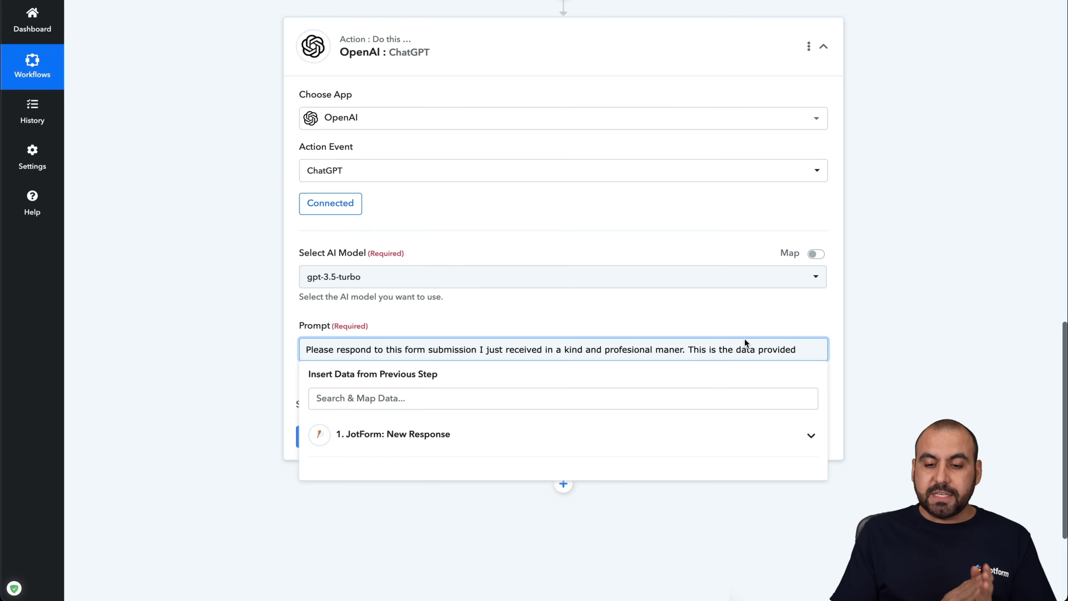
key(Return)
text(name:)
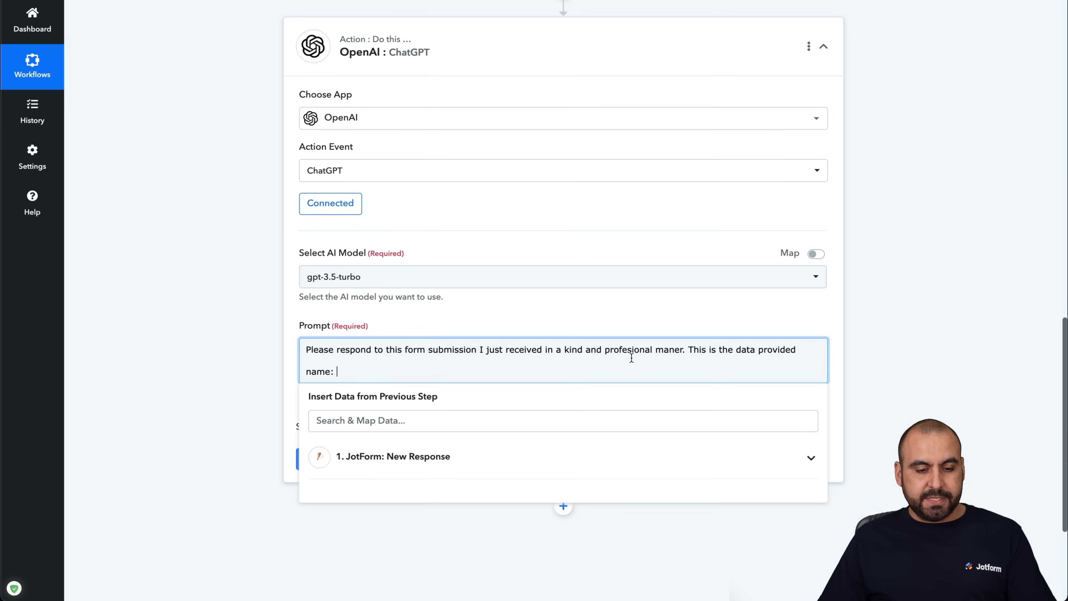
click(437, 457)
scroll(440, 488, down, 1)
scroll(440, 488, down, 5)
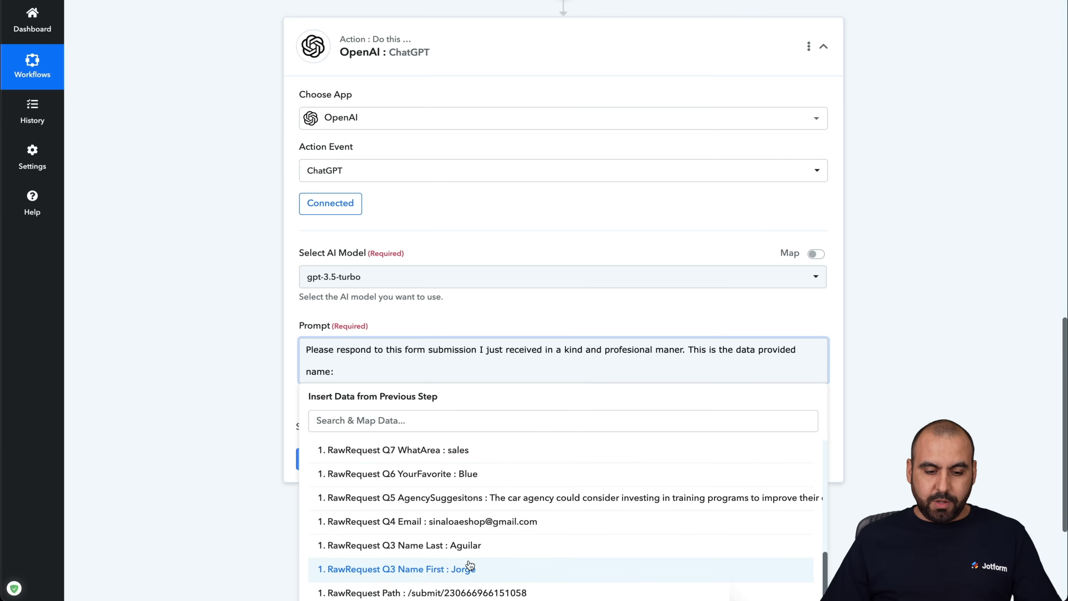
click(470, 565)
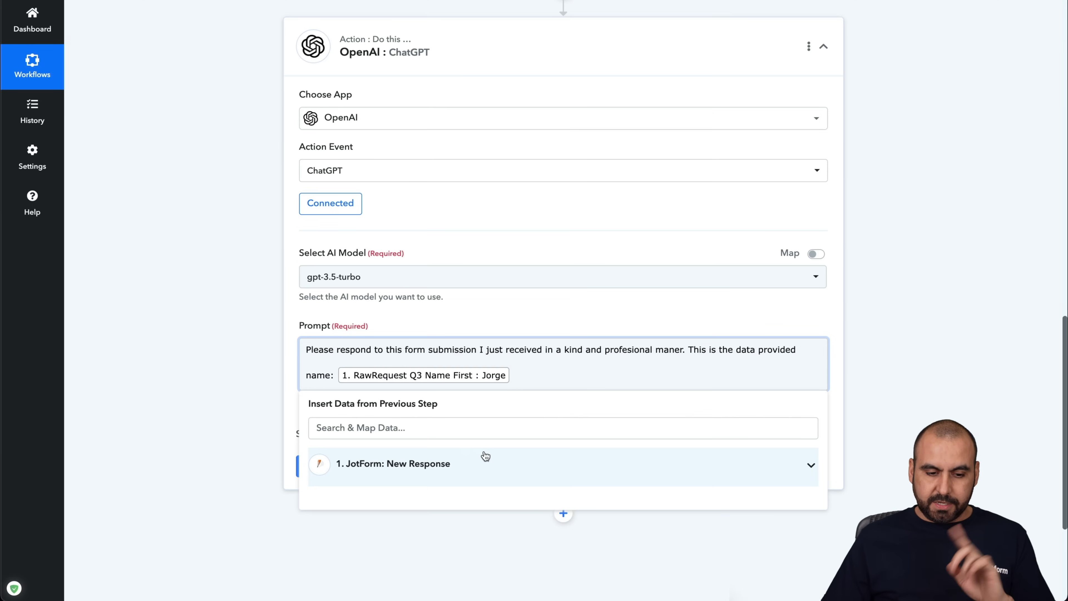
click(483, 459)
scroll(485, 484, down, 4)
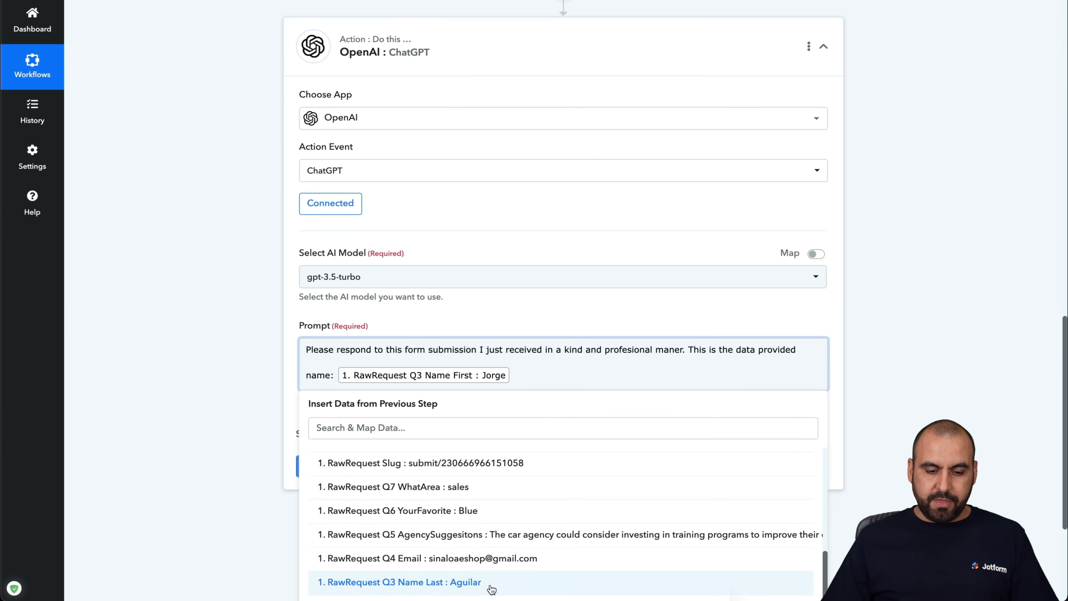
click(488, 585)
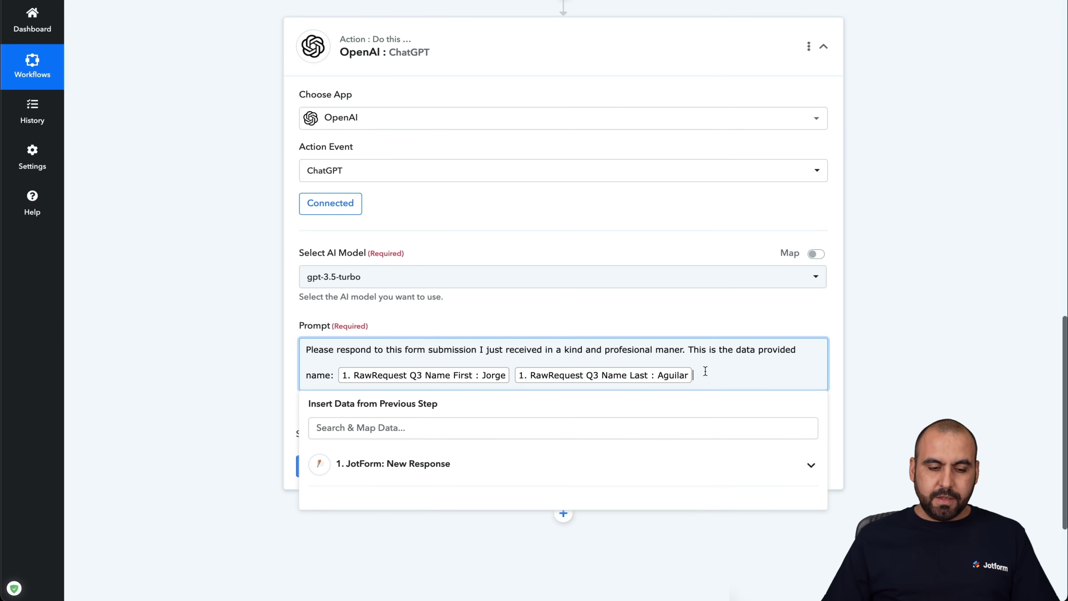
- Add an 'Area they are trying to reach' line and reopen the JotForm New Response fields
key(Return)
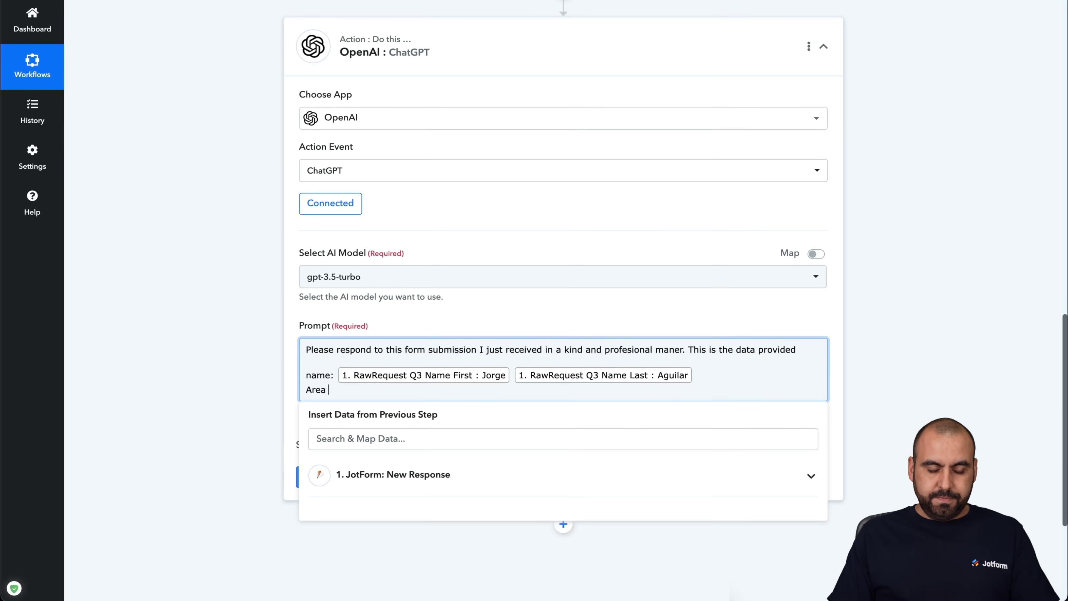
text(Area they are)
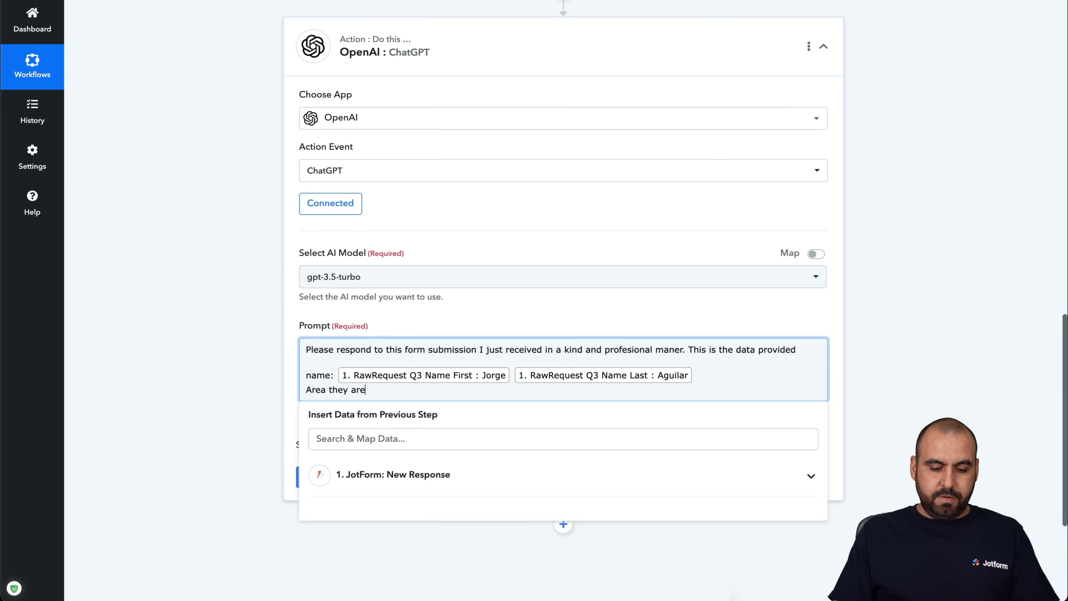
text( trying to)
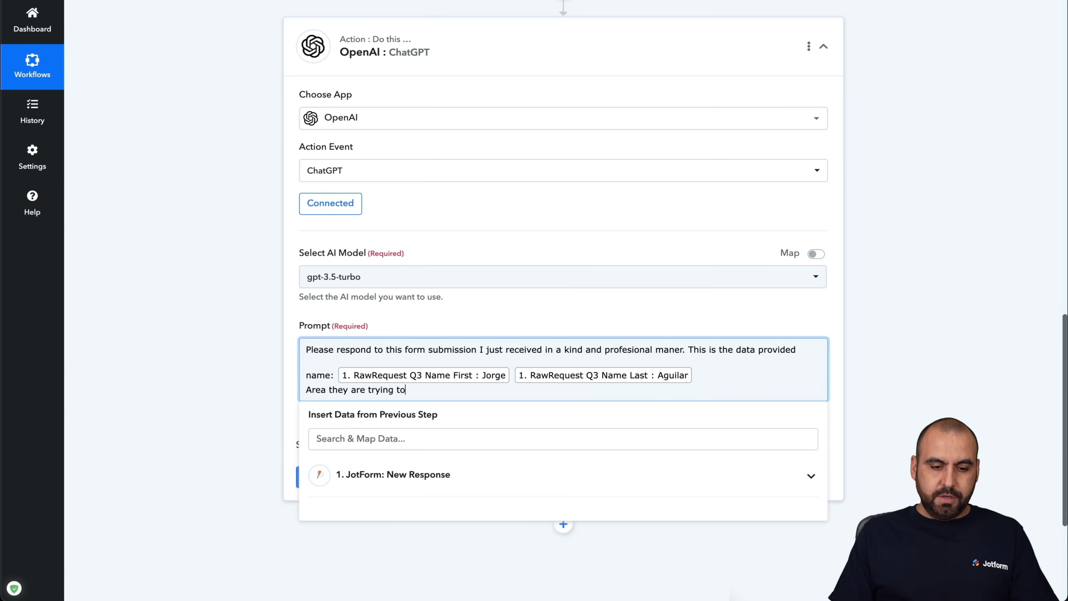
text( reach:)
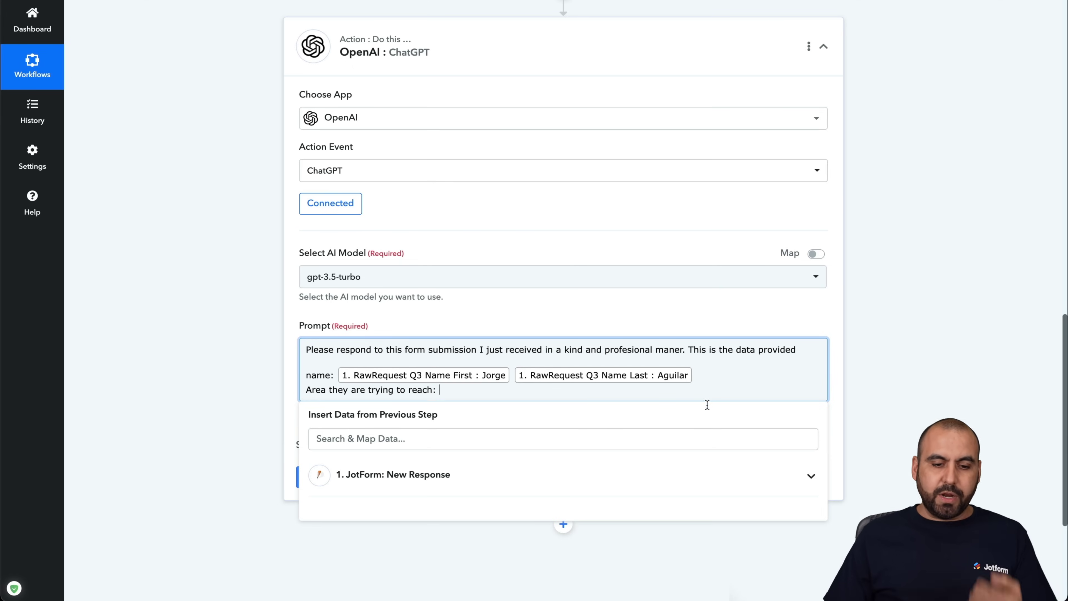
click(699, 440)
click(538, 391)
click(531, 439)
click(530, 474)
- Map Q7 WhatArea sales after 'reach:' and add a 'Favorite Color:' line mapped to Q6 YourFavorite
scroll(539, 481, down, 5)
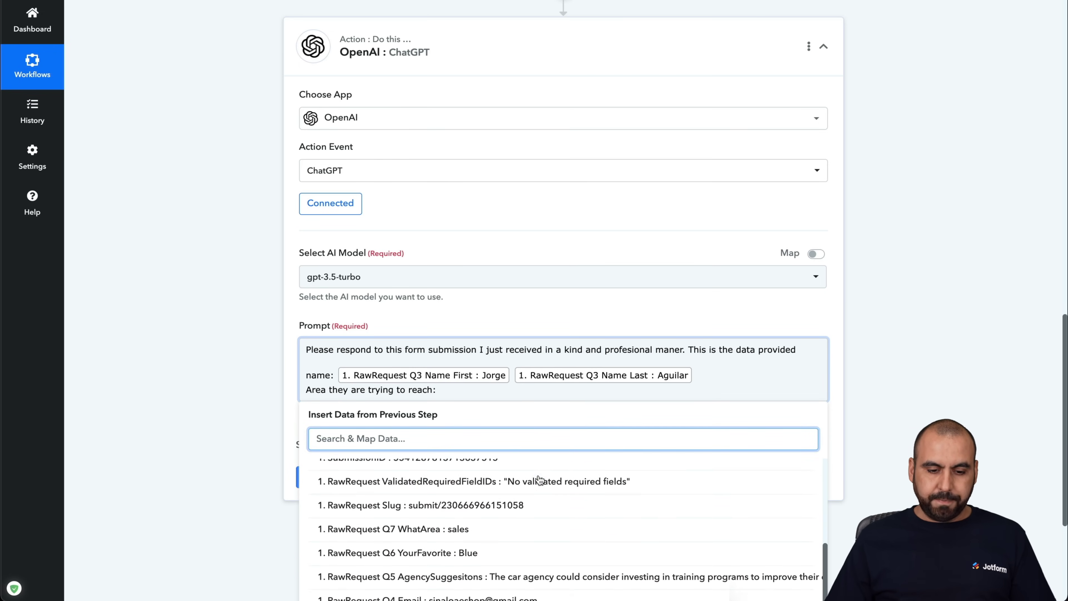
click(470, 511)
click(583, 404)
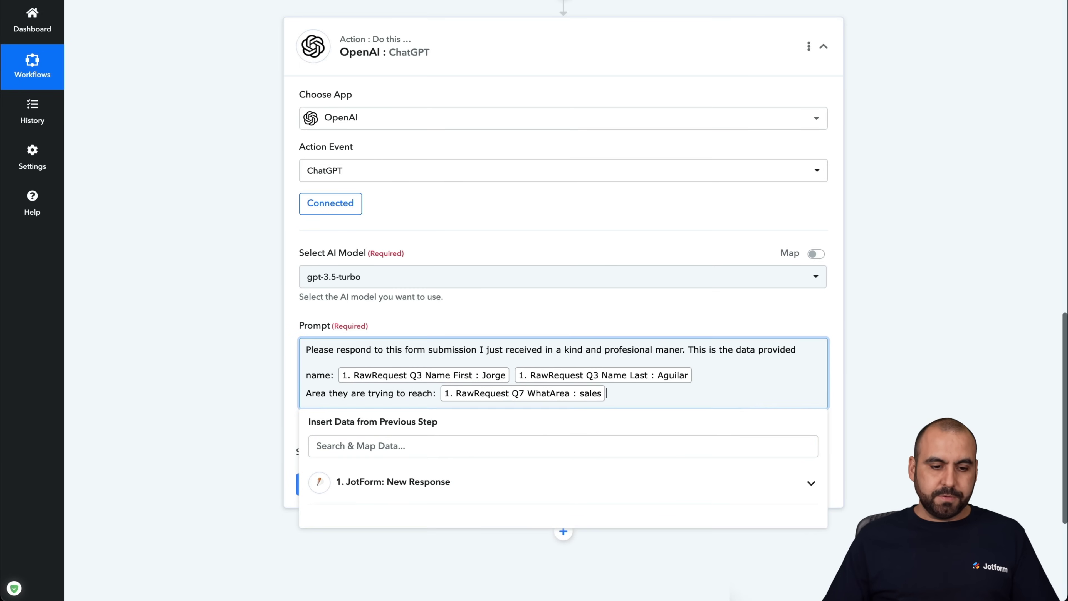
key(Return)
text(Favorite Color:)
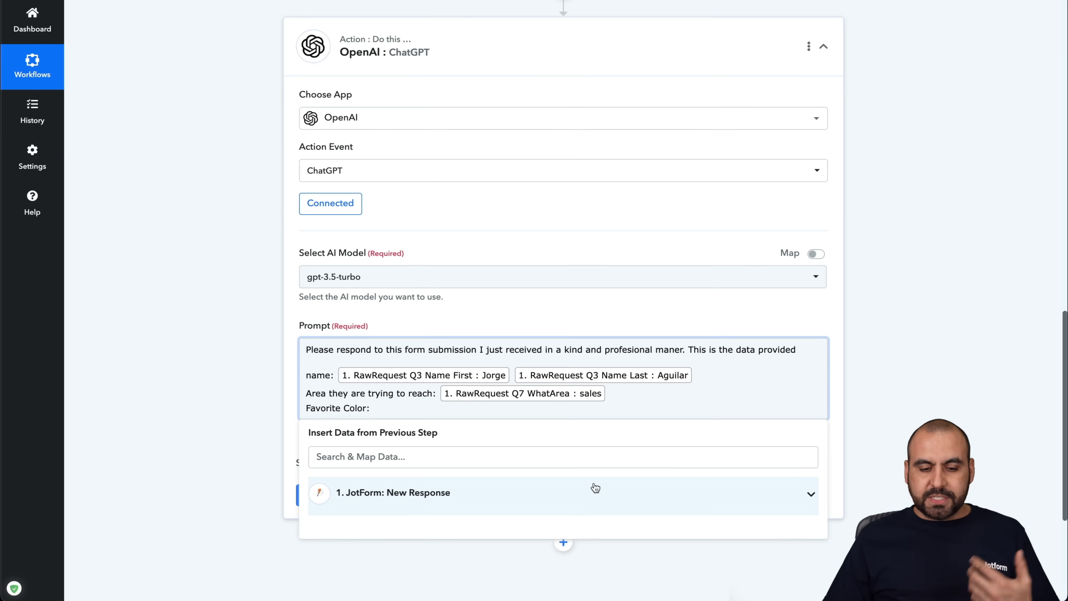
click(580, 493)
scroll(572, 497, down, 1)
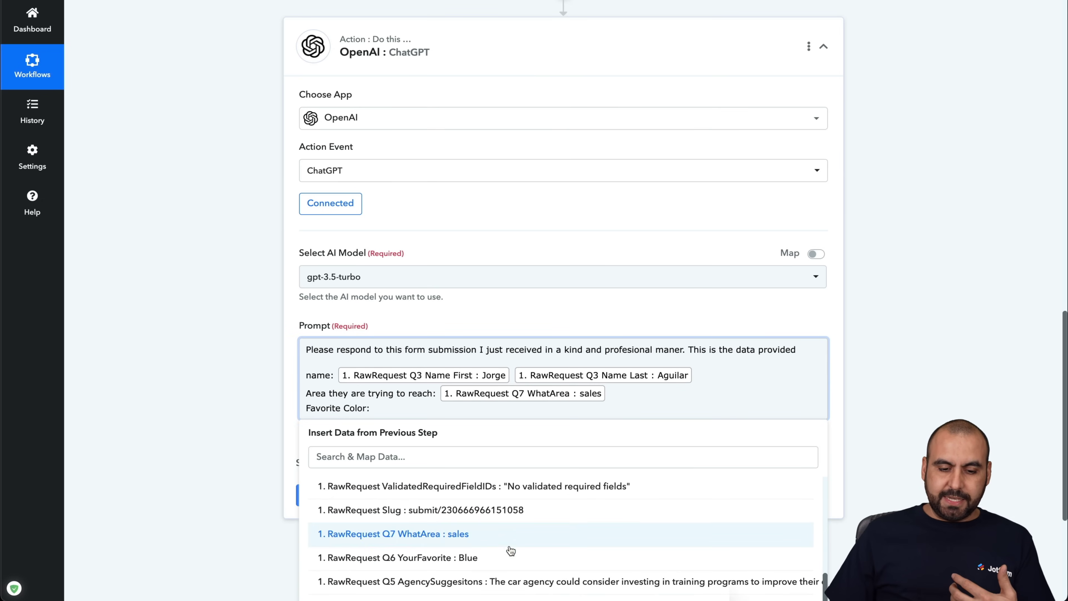
click(510, 556)
- Add a 'Car agency suggestion:' line mapped to the Q5 AgencySuggesitons field
key(Return)
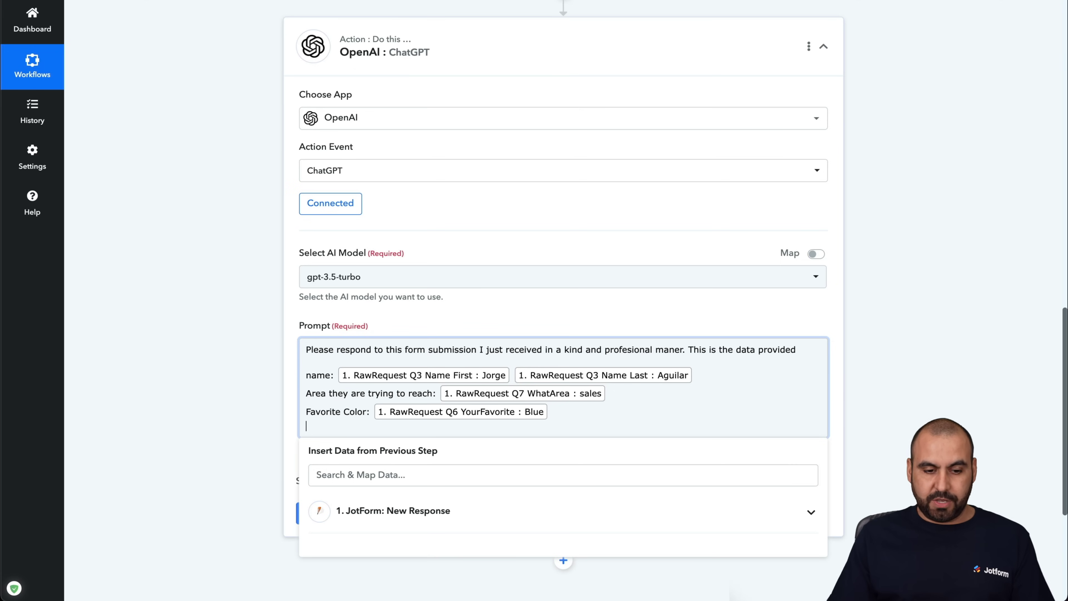
text(Aged)
key(BackSpace)
key(BackSpace)
key(BackSpace)
key(BackSpace)
text(Car )
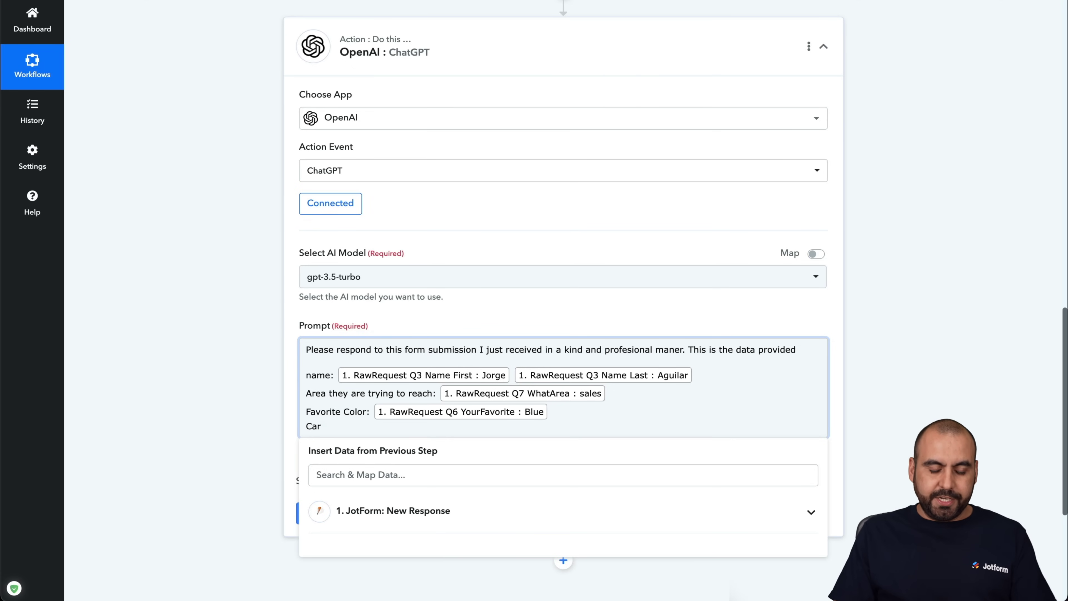
text(agency suggestion)
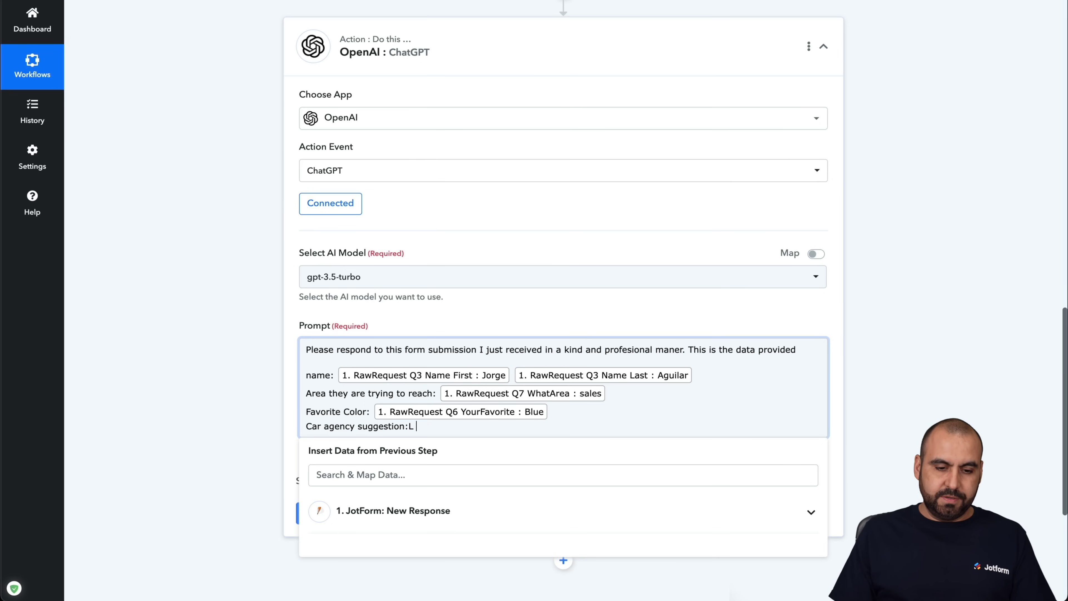
text(:)
click(470, 514)
scroll(471, 524, down, 3)
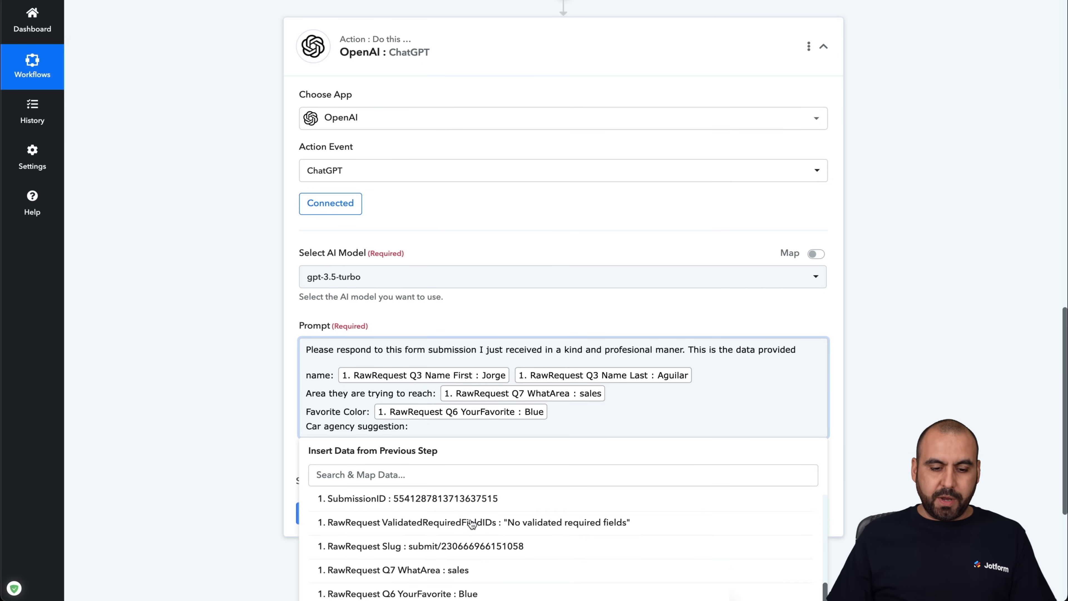
scroll(471, 524, down, 3)
click(520, 541)
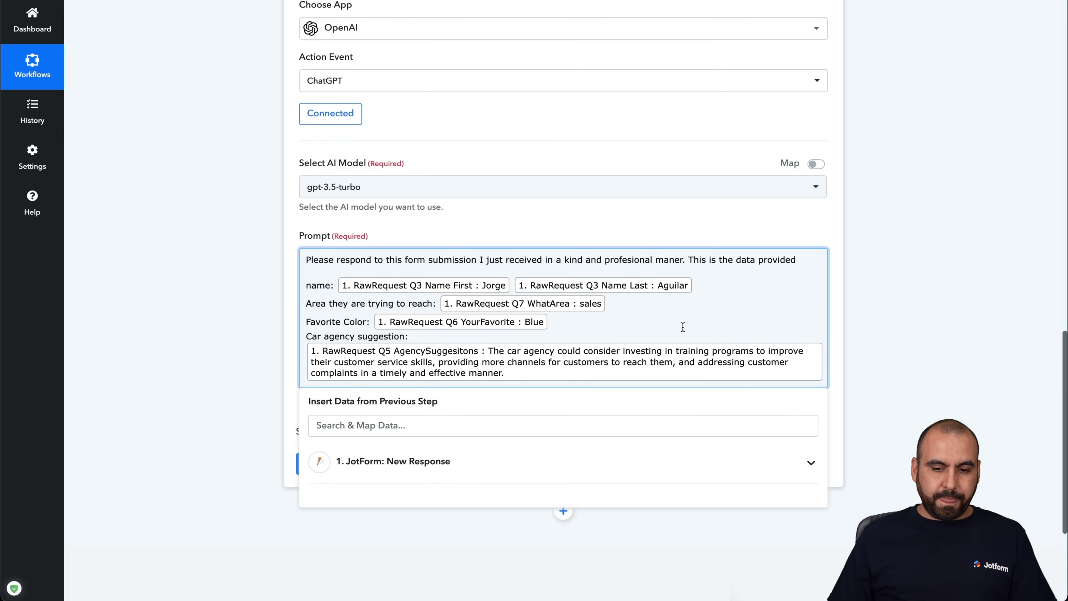
- Add a 'Form ID:' line mapped to the SubmissionID field
key(Return)
key(Return)
text(Form )
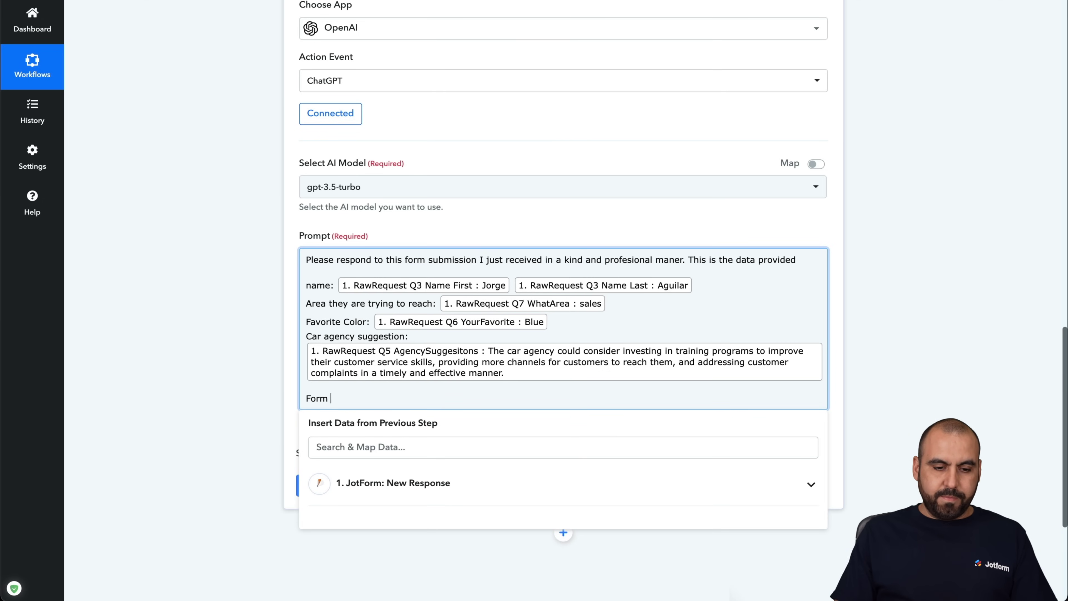
text(ID:)
click(469, 483)
scroll(468, 513, down, 2)
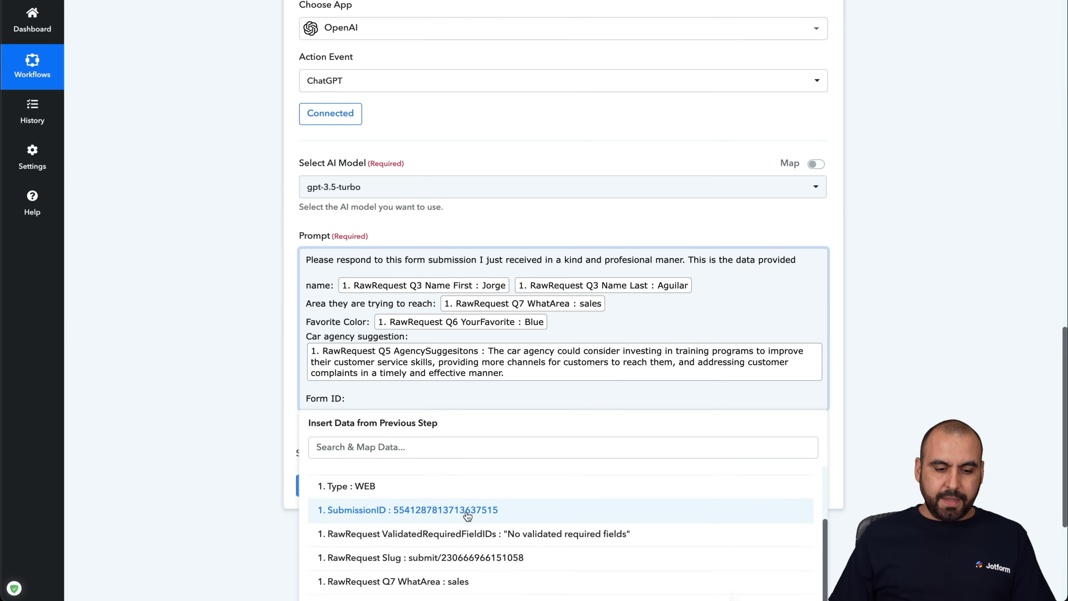
click(468, 509)
- Delete the Form ID line and its SubmissionID field, then close the data panel
click(294, 388)
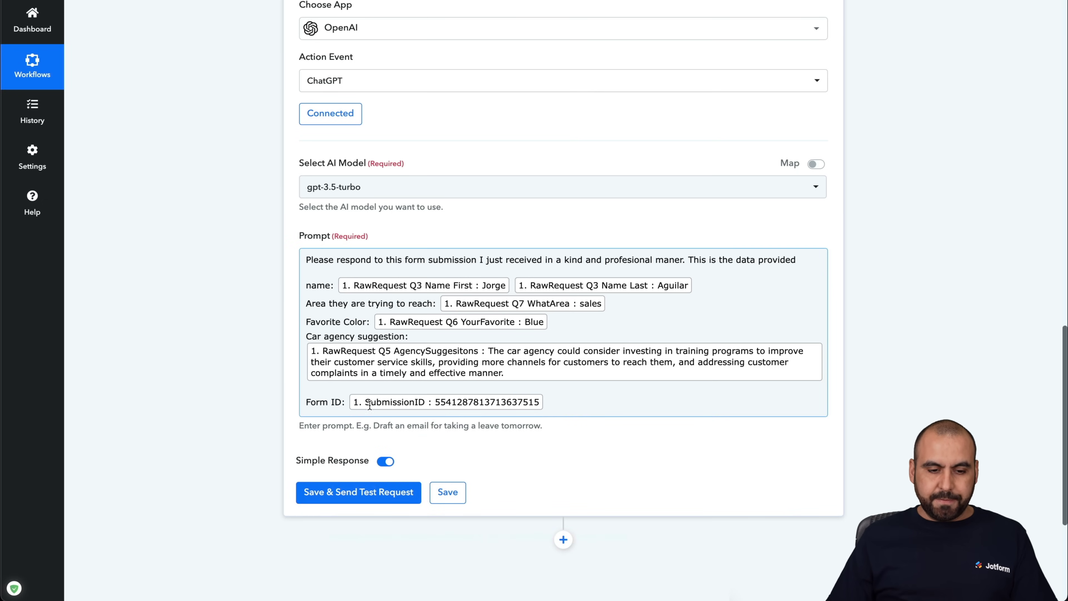
click(549, 410)
click(312, 398)
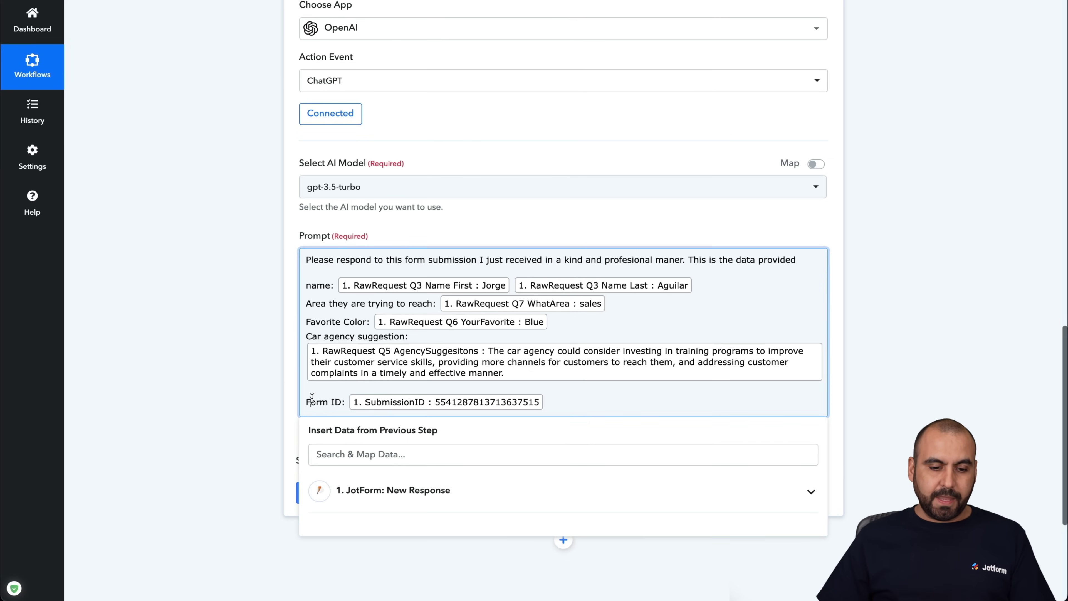
key(BackSpace)
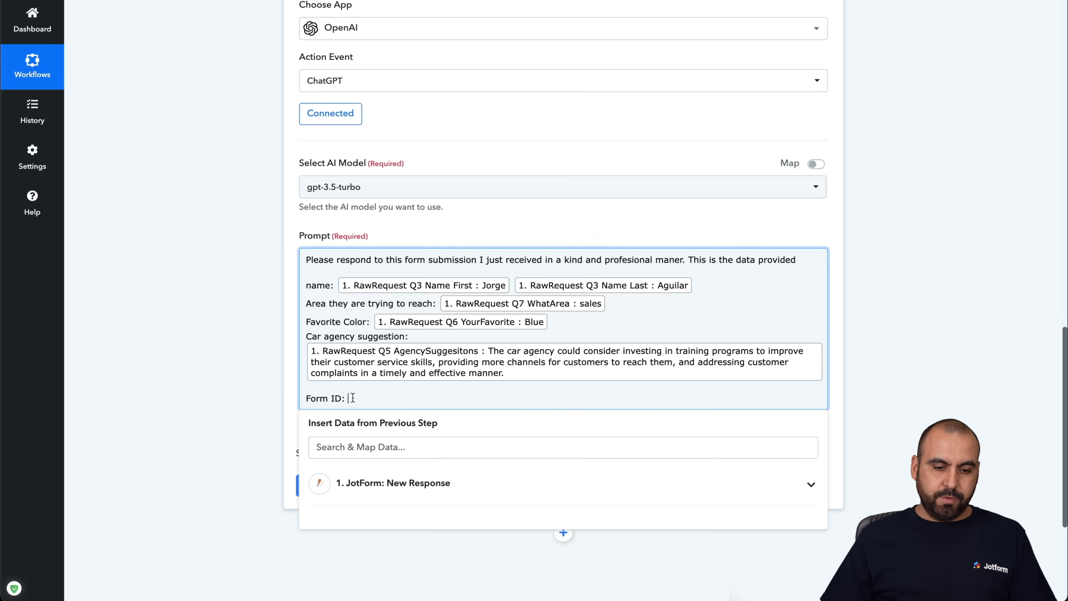
drag(353, 398, 308, 397)
key(BackSpace)
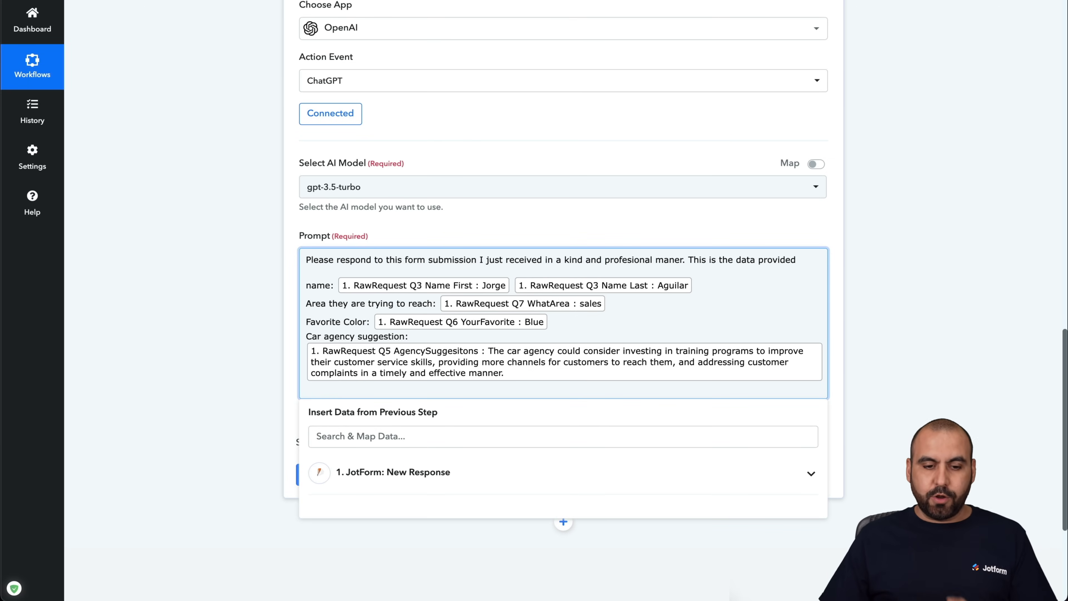
click(301, 232)
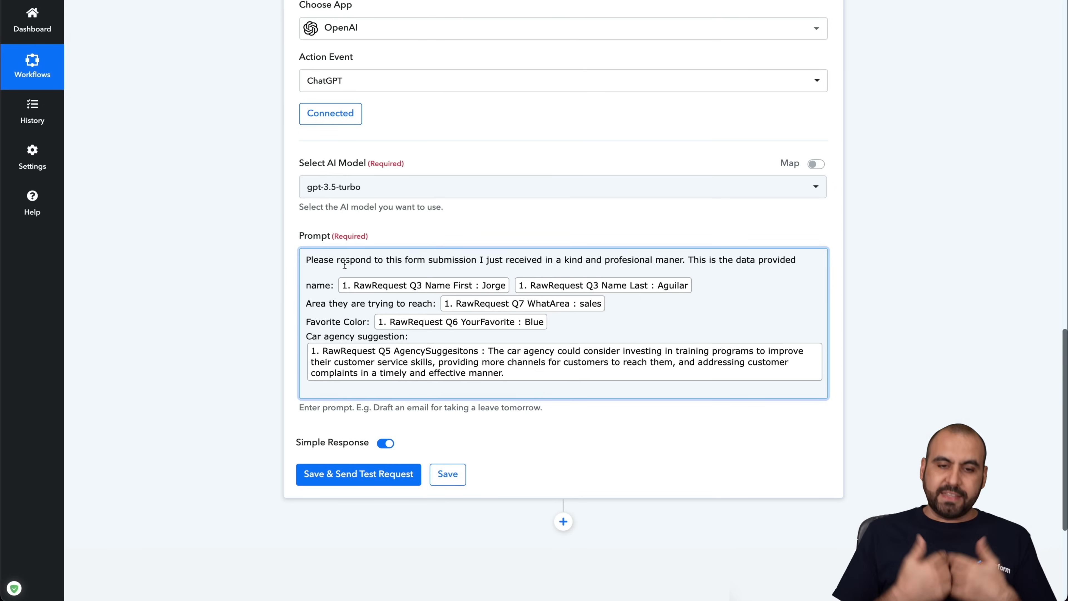
drag(306, 259, 787, 258)
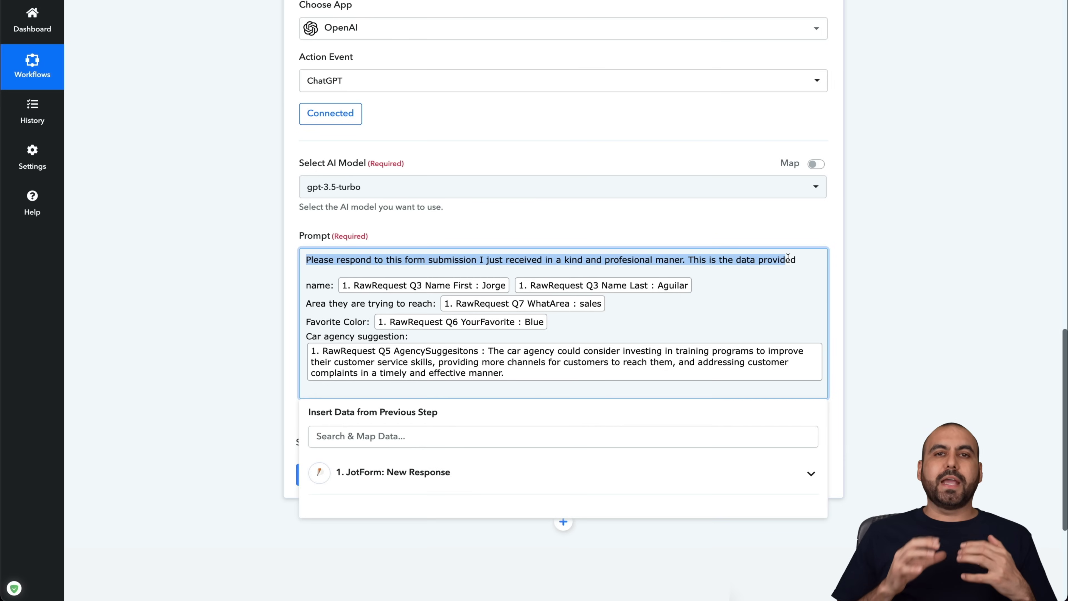
click(789, 258)
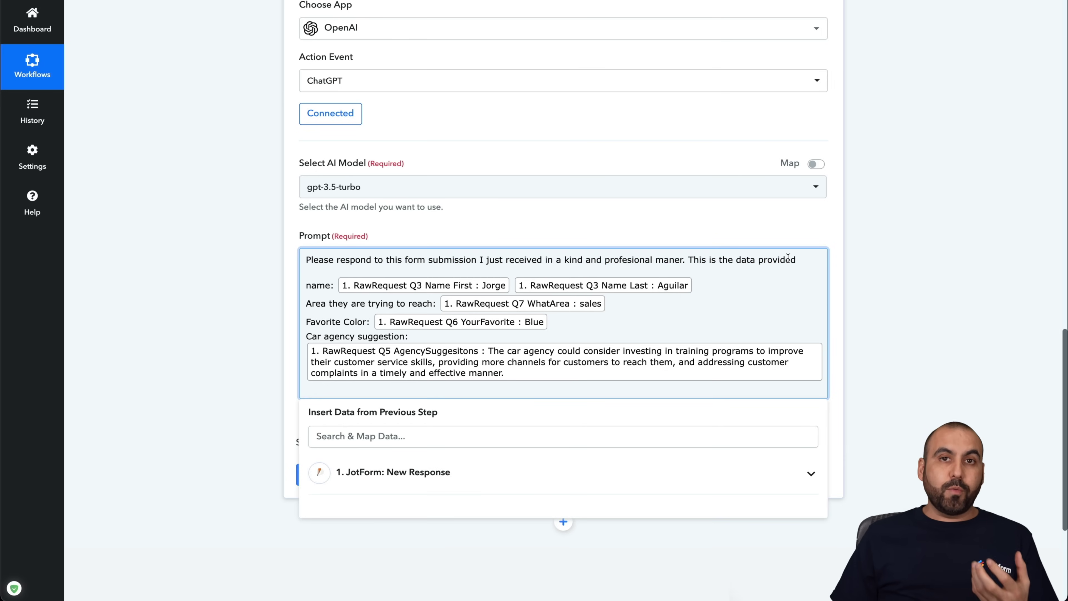
click(775, 226)
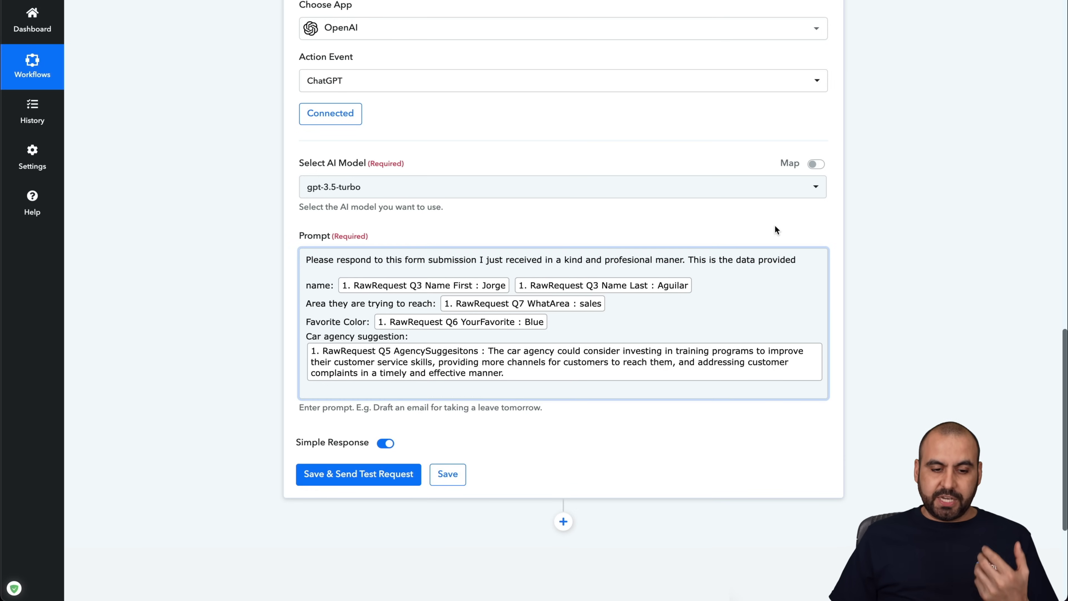
- Save and send a ChatGPT test request, then enlarge the Choices 0 Message Content box
click(363, 475)
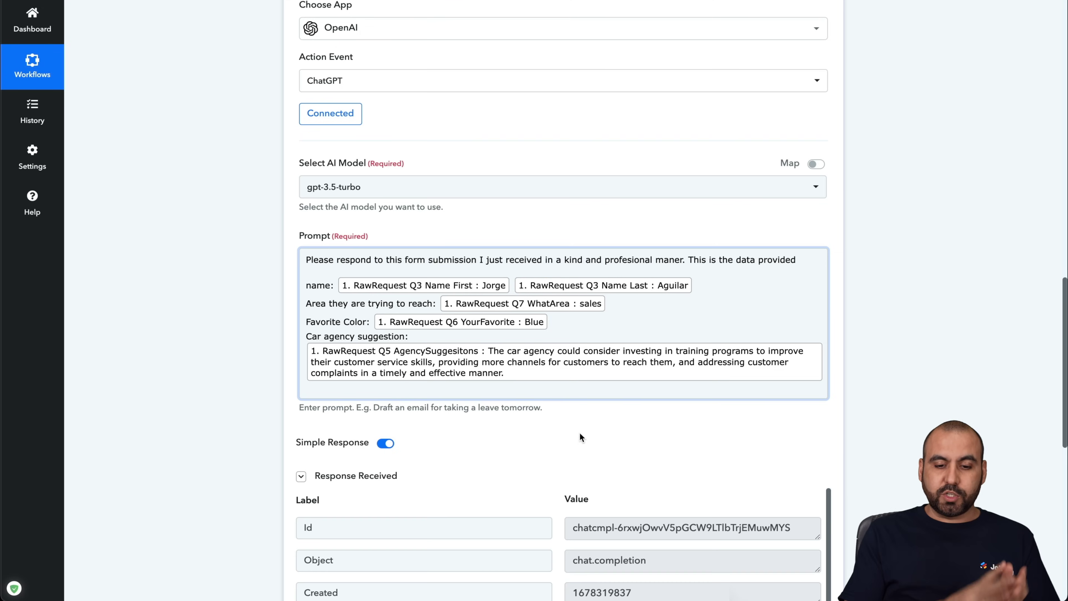
scroll(580, 436, down, 2)
scroll(579, 436, down, 6)
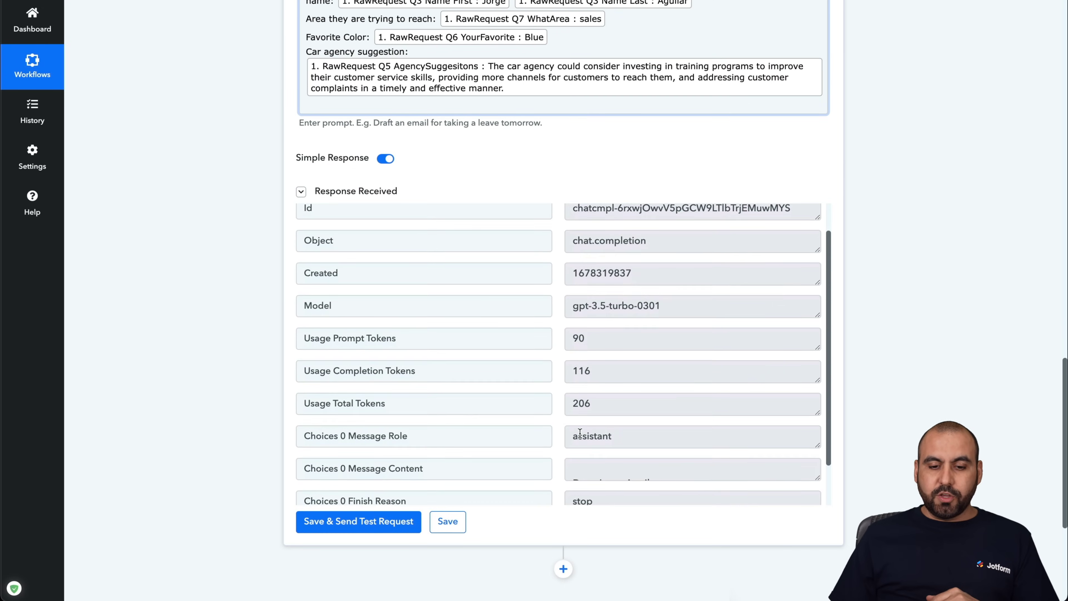
scroll(579, 434, up, 3)
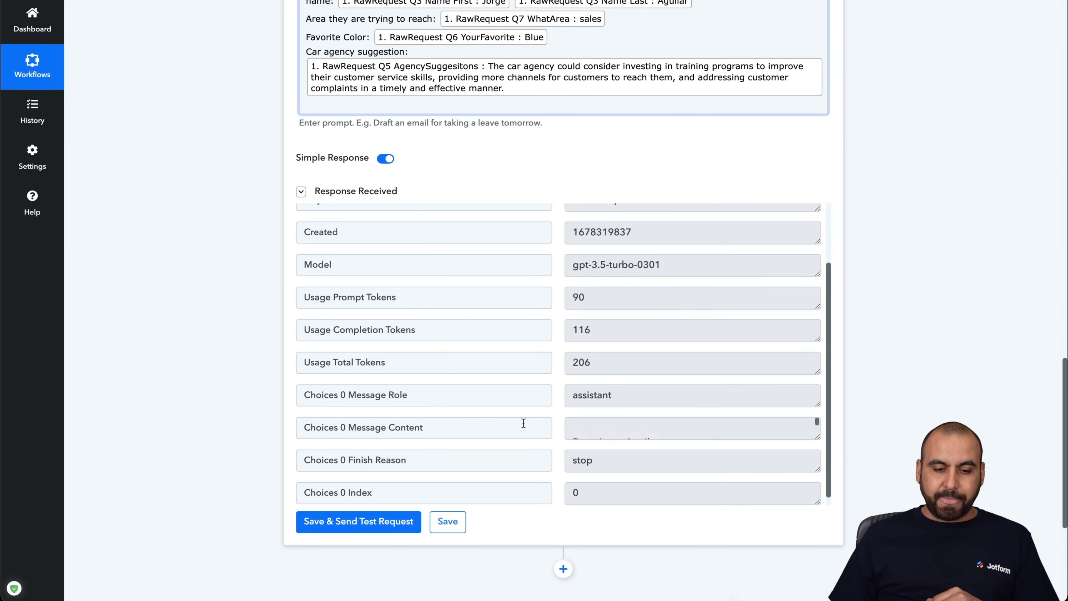
drag(348, 427, 449, 428)
click(469, 429)
scroll(556, 366, down, 1)
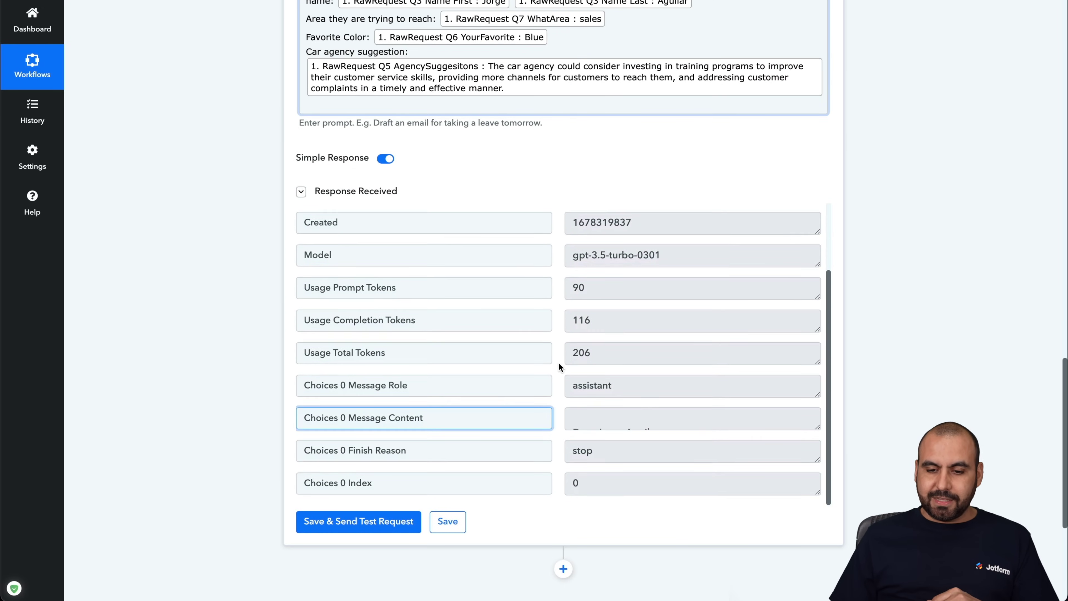
drag(818, 427, 817, 594)
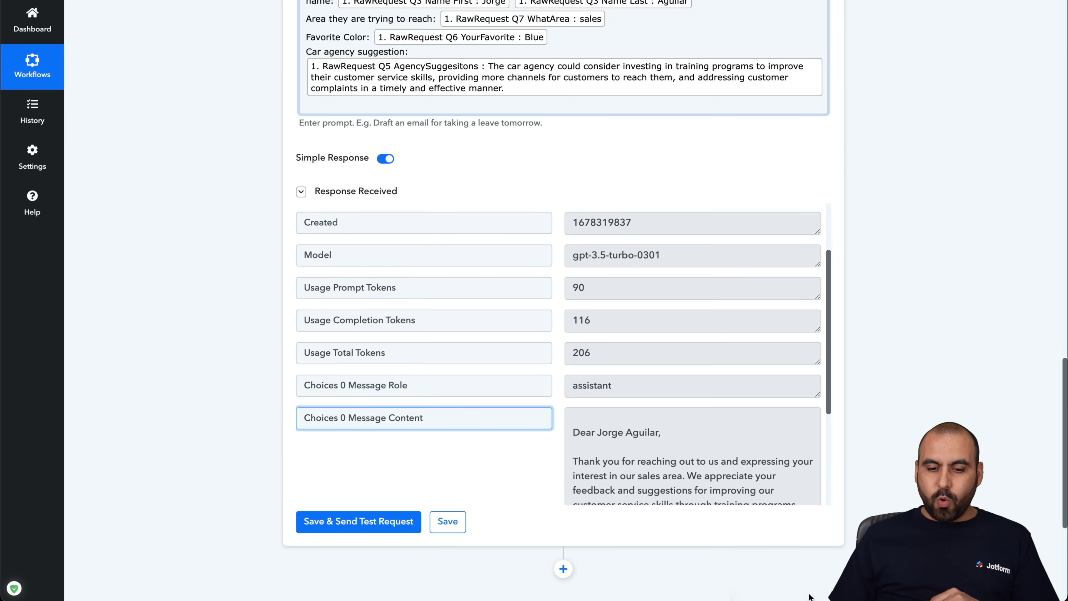
scroll(616, 338, down, 3)
scroll(617, 336, down, 3)
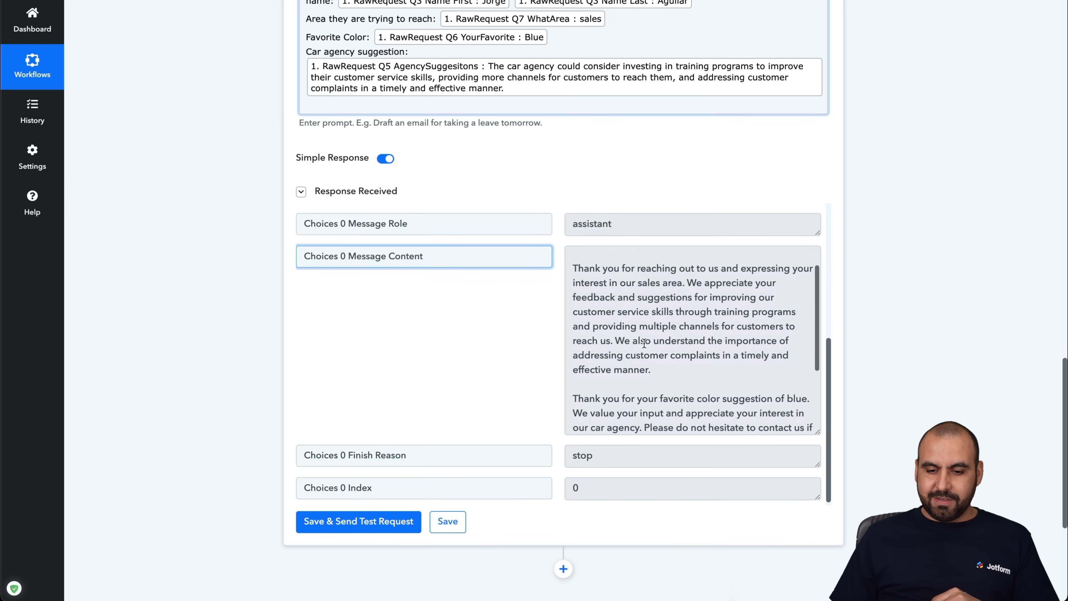
drag(818, 431, 818, 511)
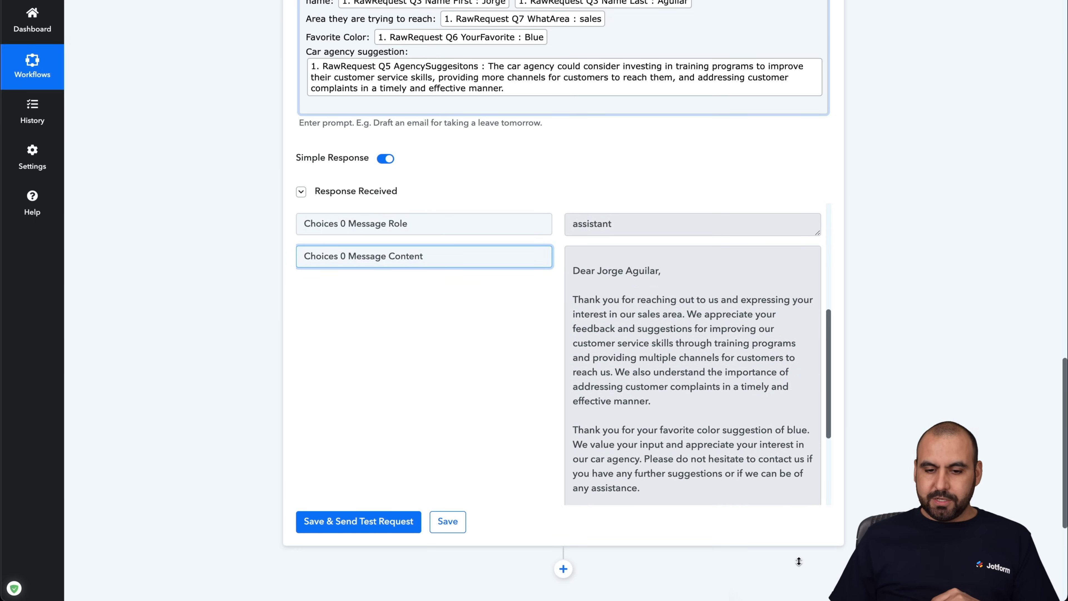
scroll(698, 375, down, 2)
scroll(698, 376, up, 2)
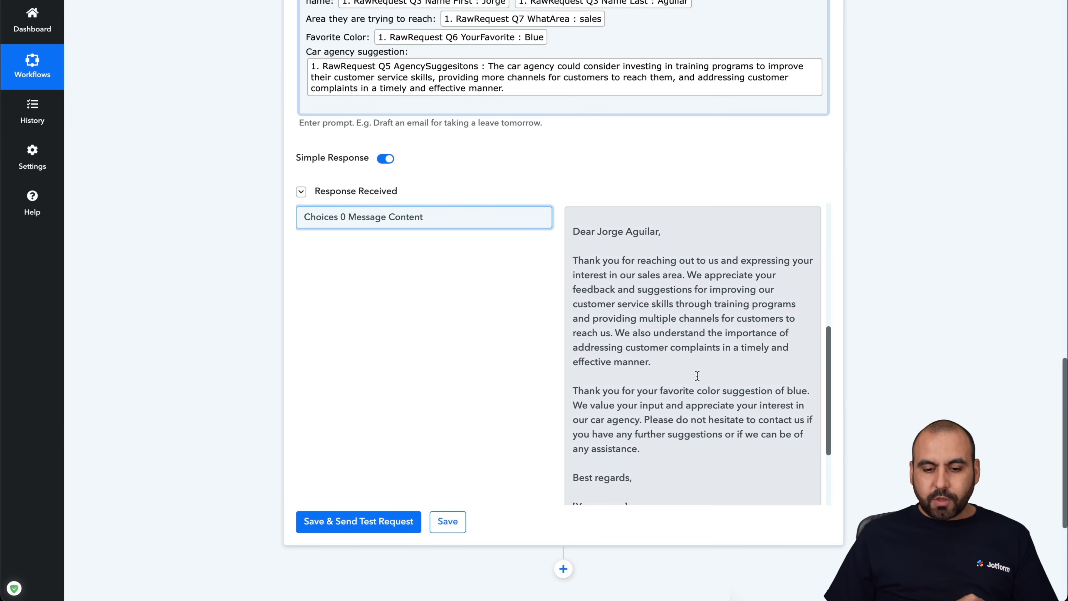
- Review the drafted reply's greeting, body paragraphs, Best regards sign-off and [Your name] placeholder
click(573, 229)
drag(573, 229, 665, 231)
click(667, 230)
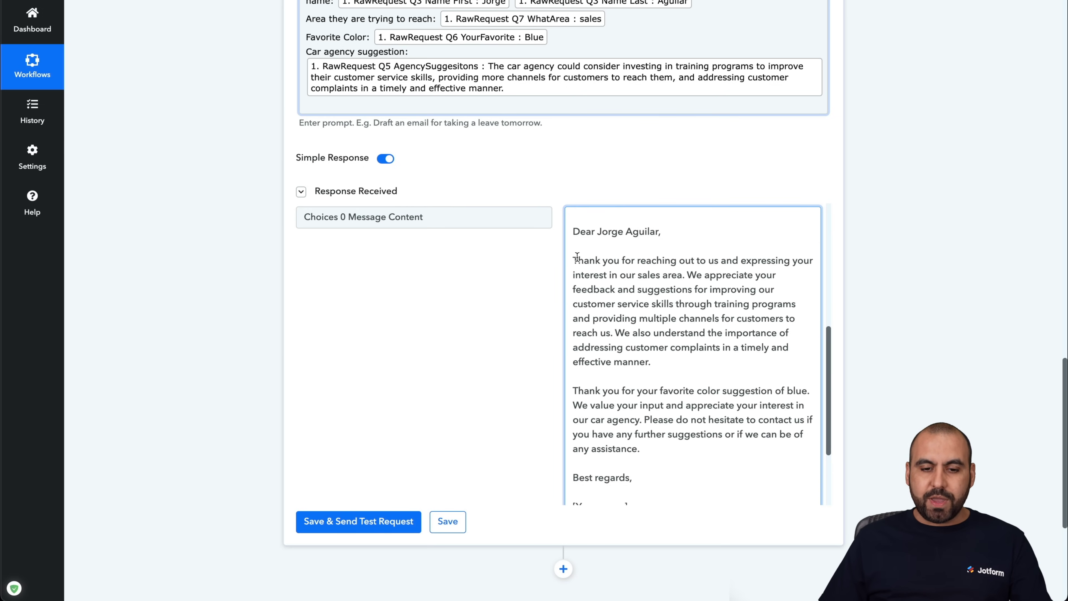
drag(572, 258, 686, 450)
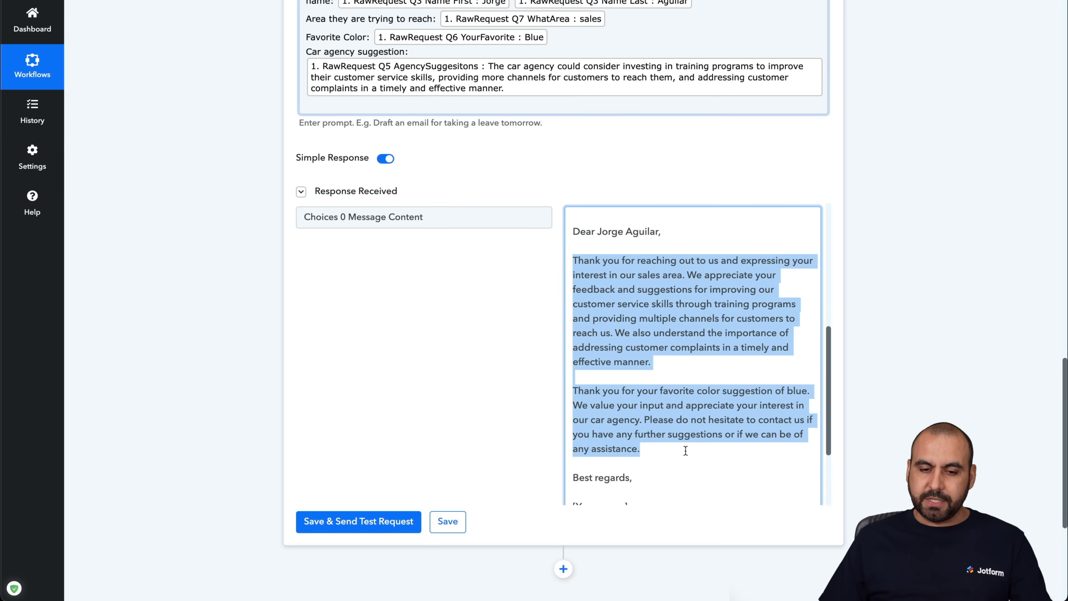
click(686, 450)
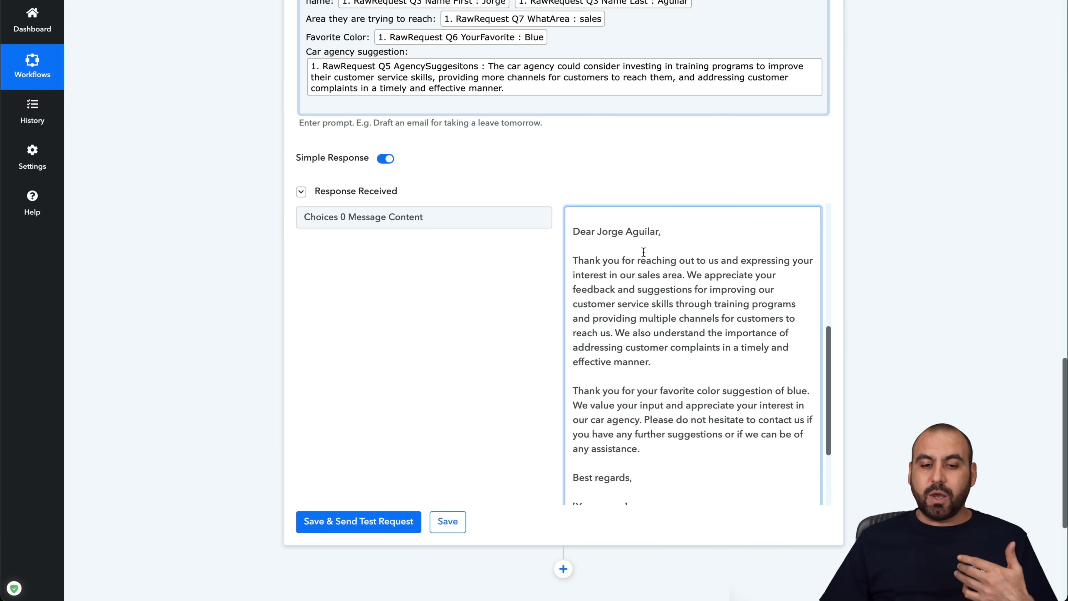
drag(601, 227, 685, 376)
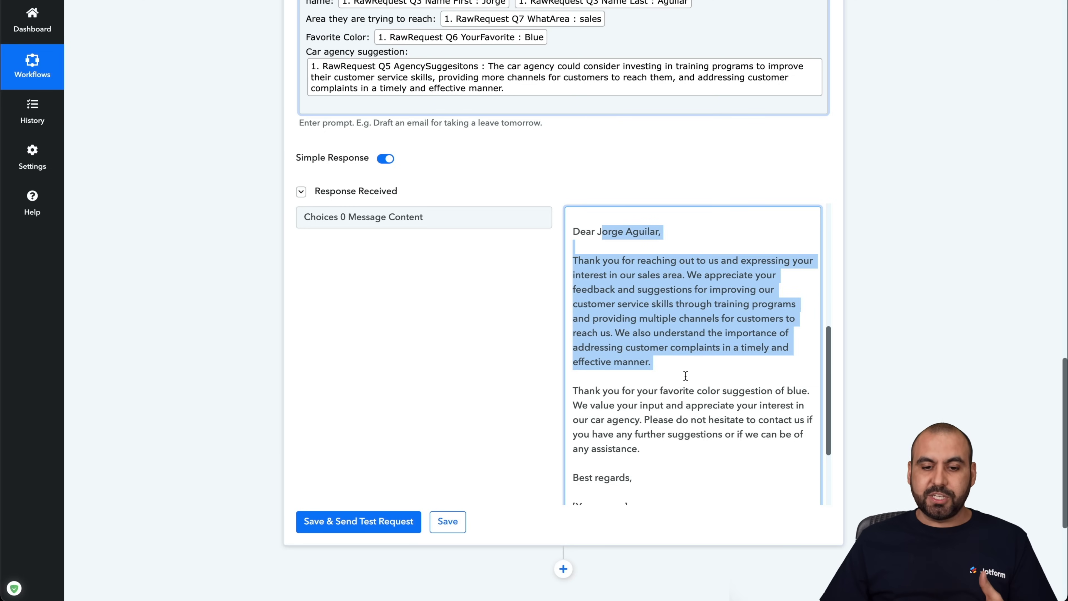
click(686, 376)
scroll(685, 376, down, 3)
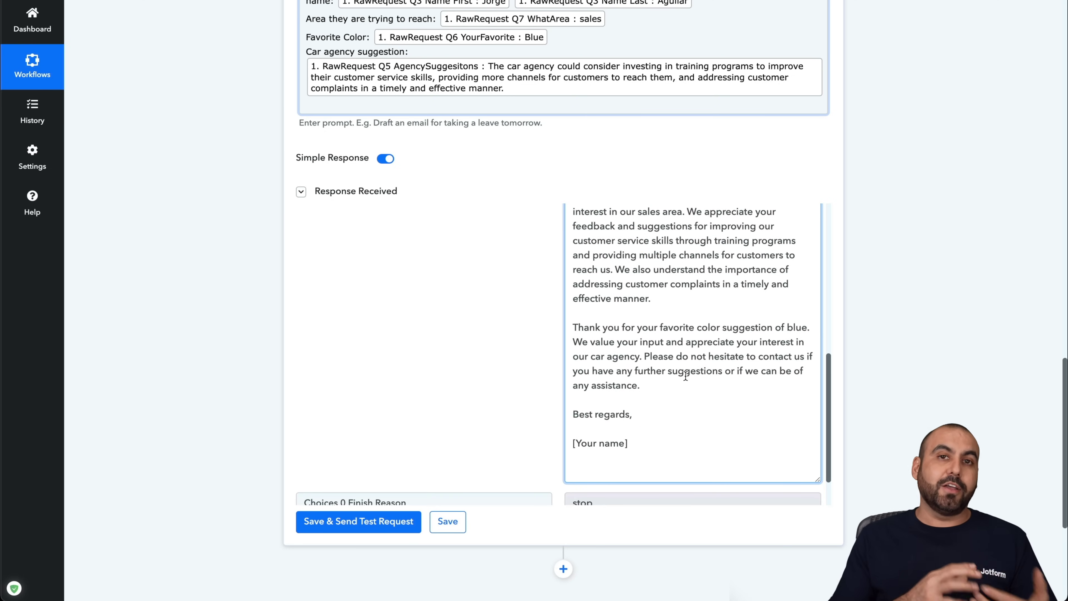
drag(574, 328, 666, 372)
click(666, 373)
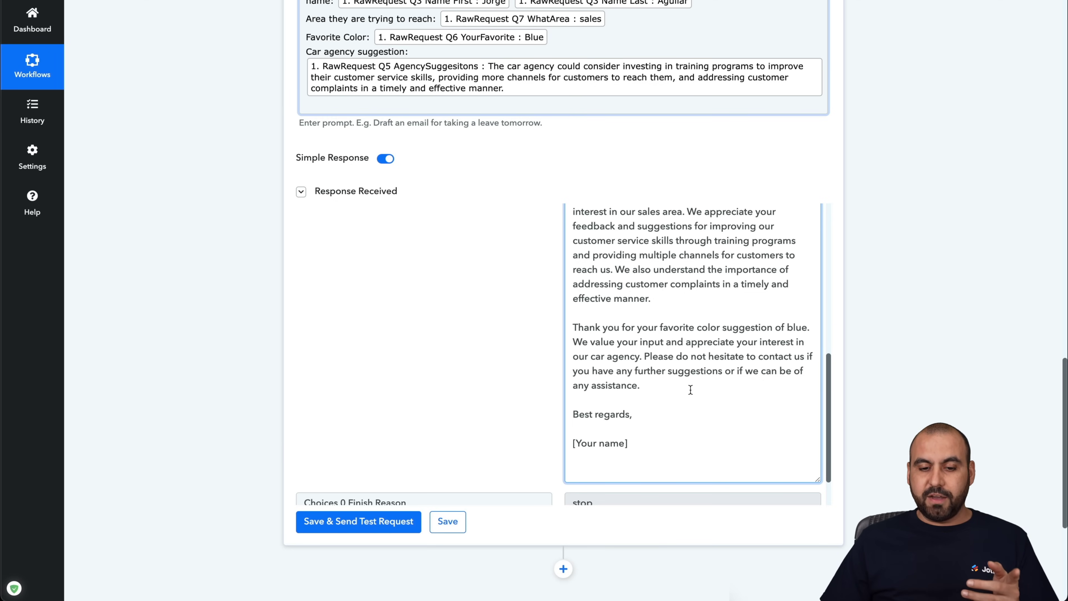
drag(571, 414, 672, 410)
click(642, 445)
drag(644, 445, 564, 445)
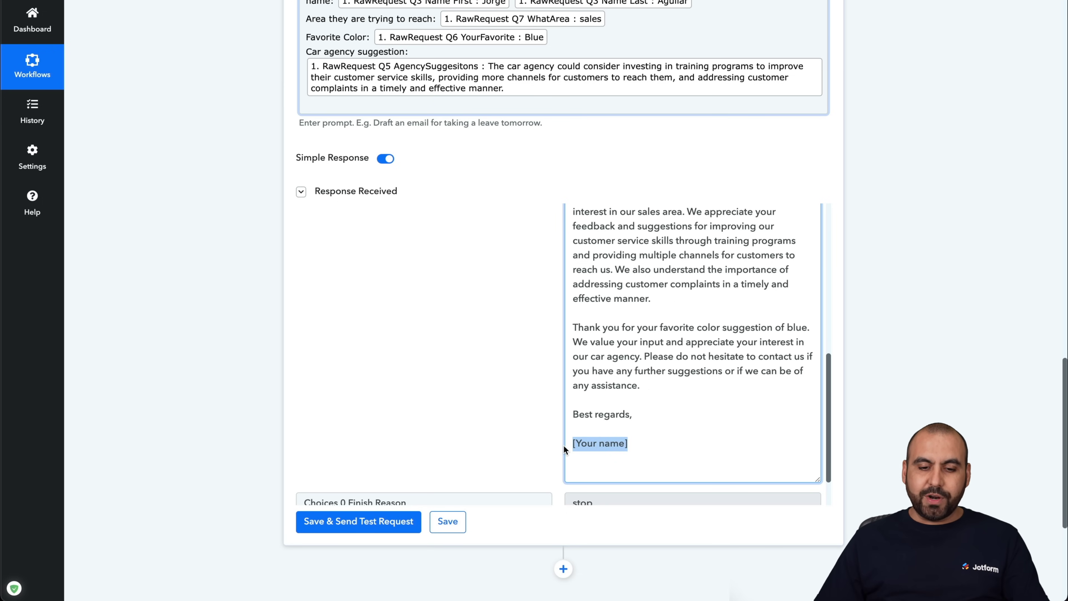
click(627, 438)
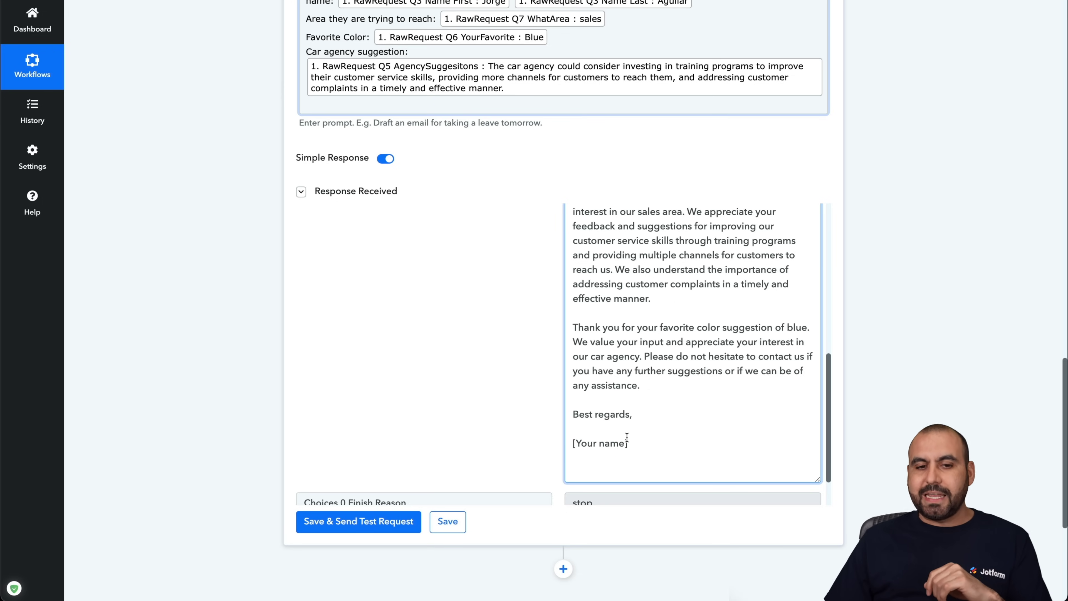
click(417, 103)
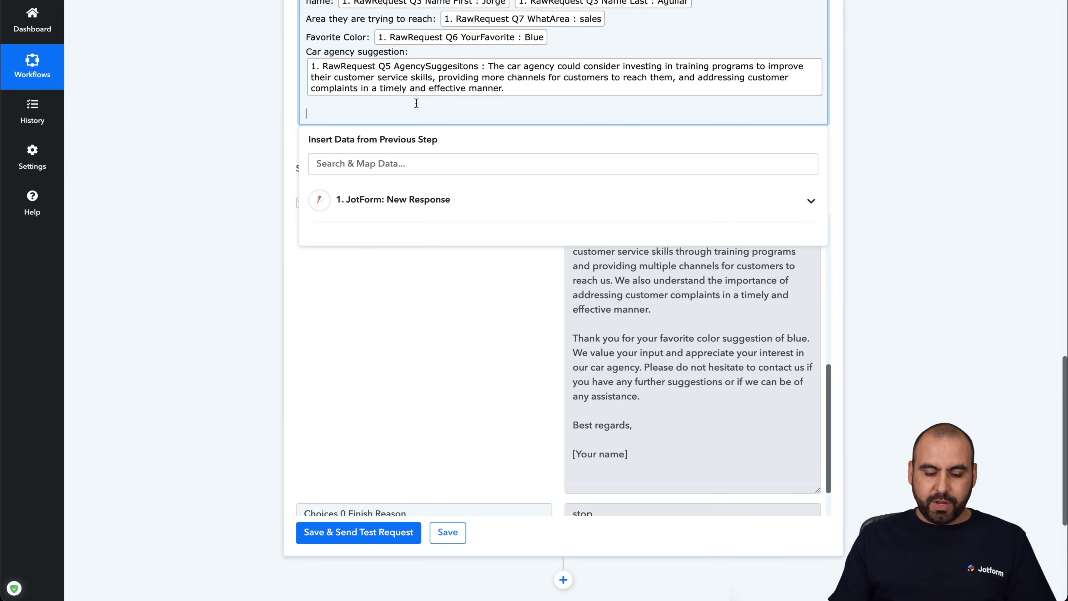
- Add the prompt line 'The car agency name is: AI MOTOR SALES'
text(The agency)
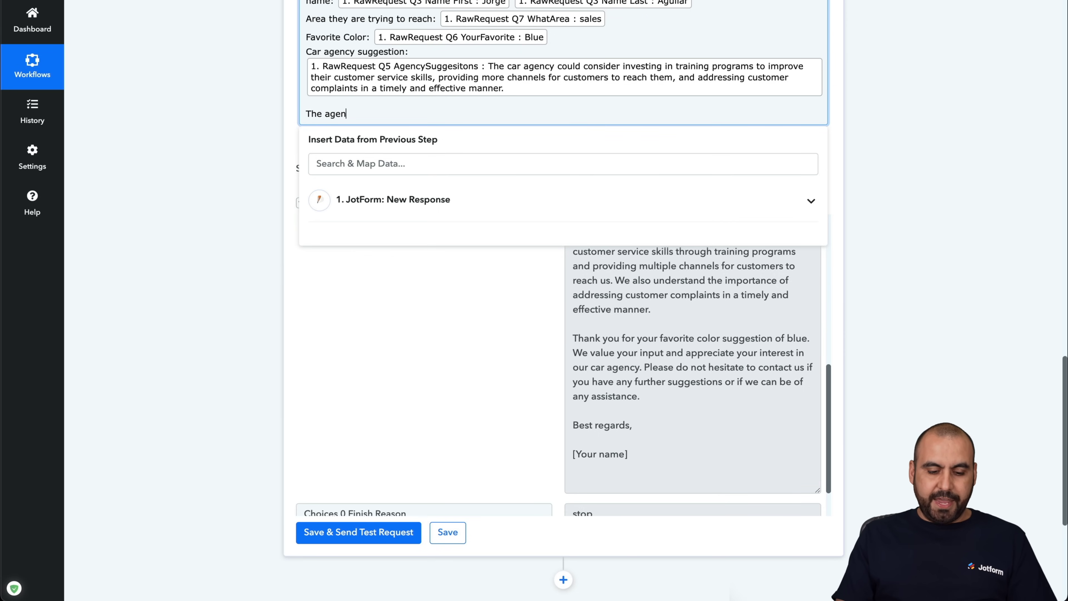
key(BackSpace)
key(BackSpace)
key(BackSpace)
key(BackSpace)
key(BackSpace)
key(BackSpace)
key(BackSpace)
text(C)
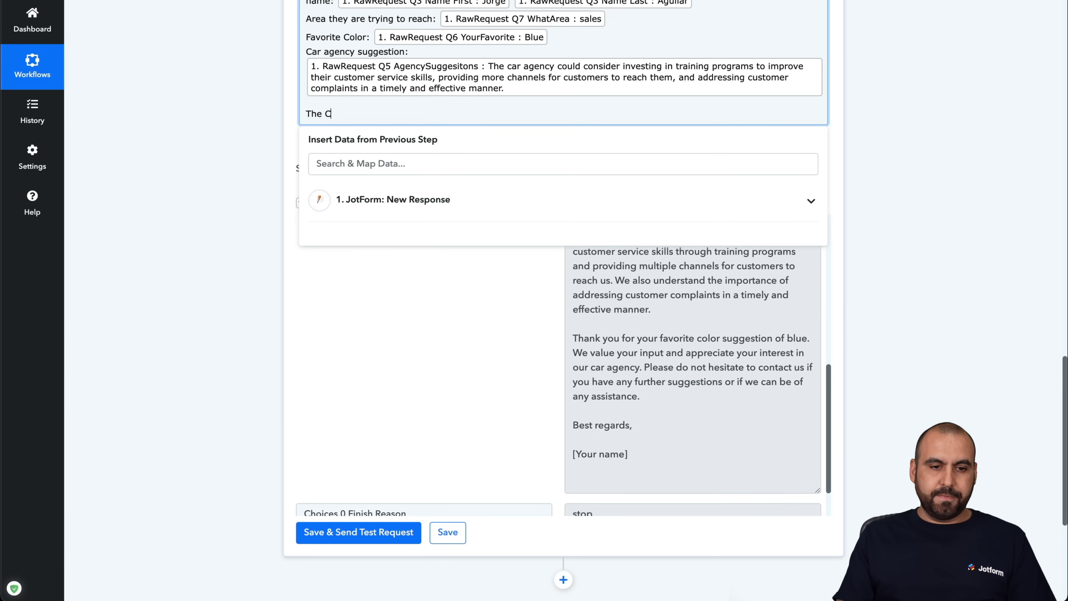
text(ar agan)
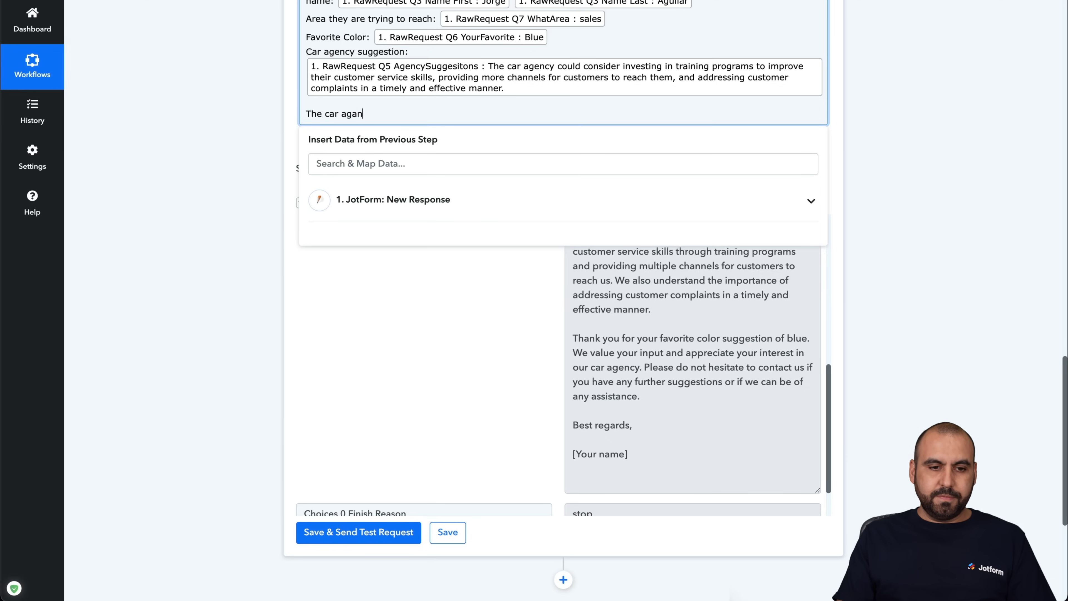
key(BackSpace)
text(ncy name is:)
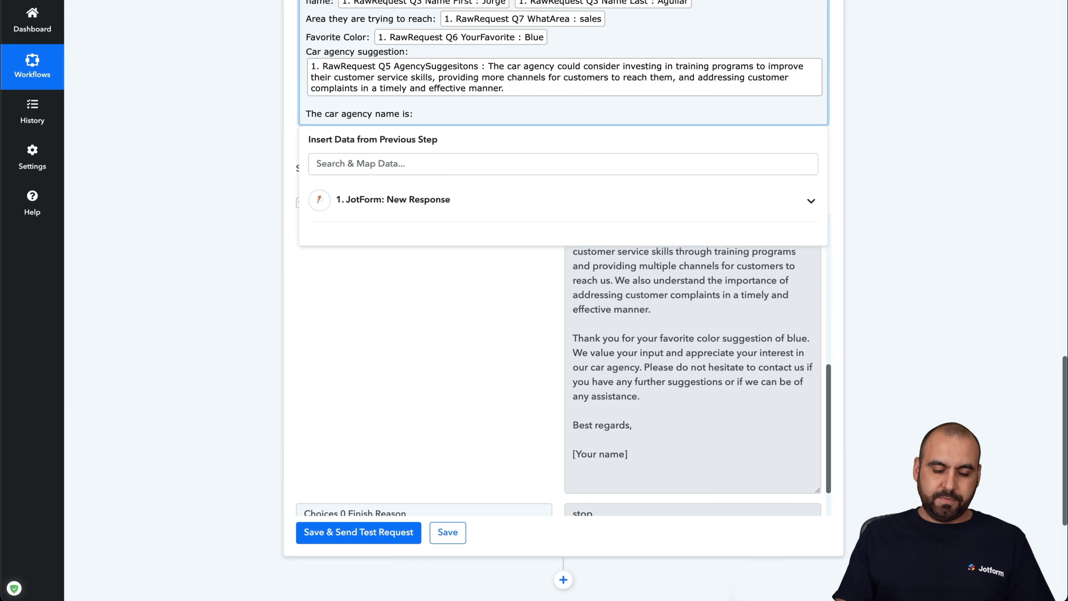
text( AI )
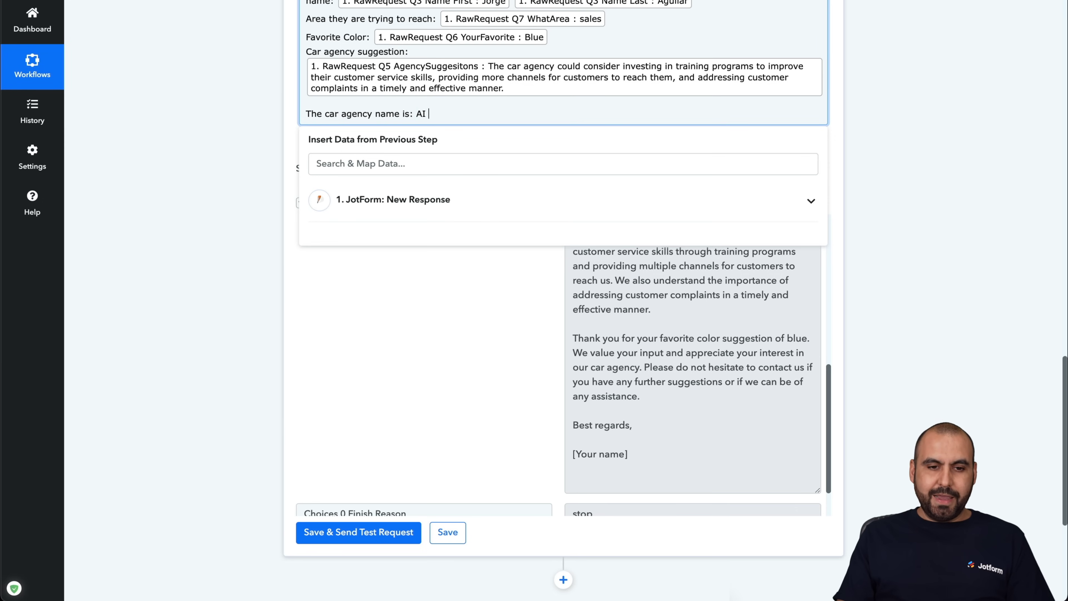
text(MOTOR DALES)
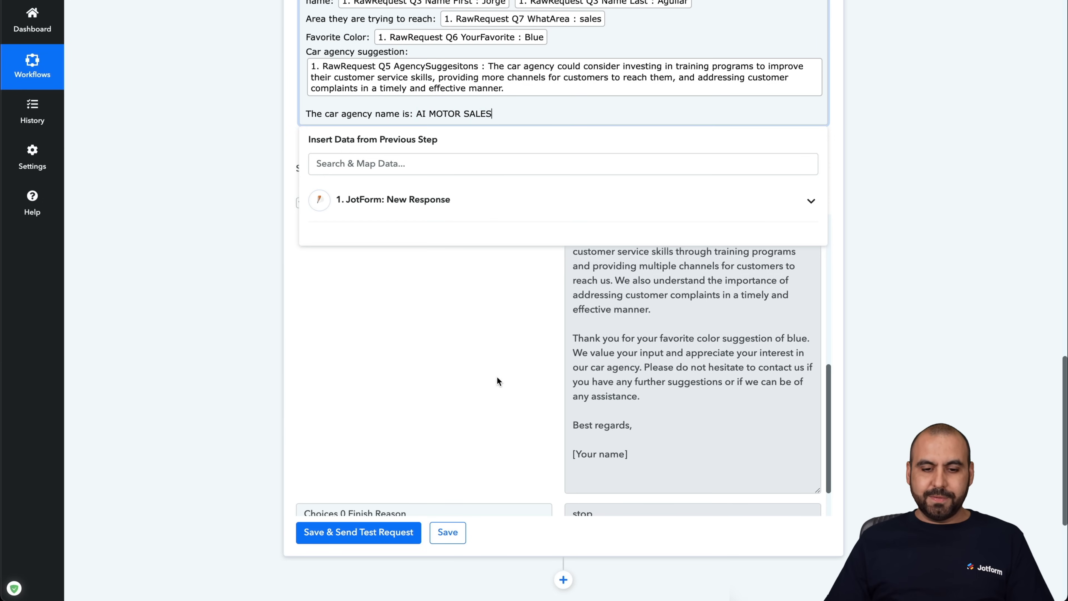
click(621, 438)
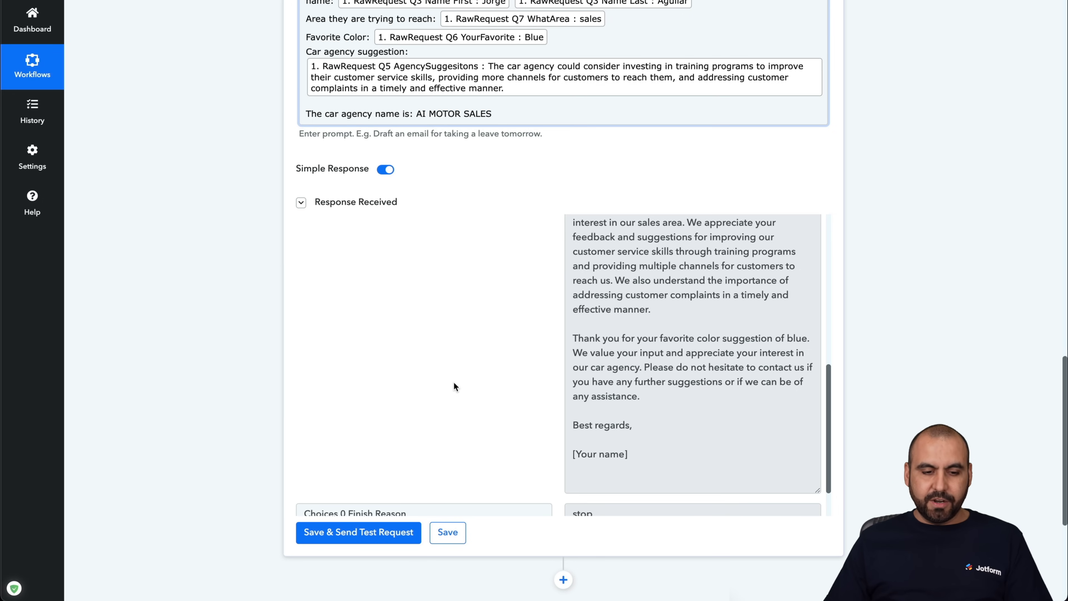
- Rerun the ChatGPT test and read the new reply signed '[Your Name] at AI MOTOR SALES'
click(397, 526)
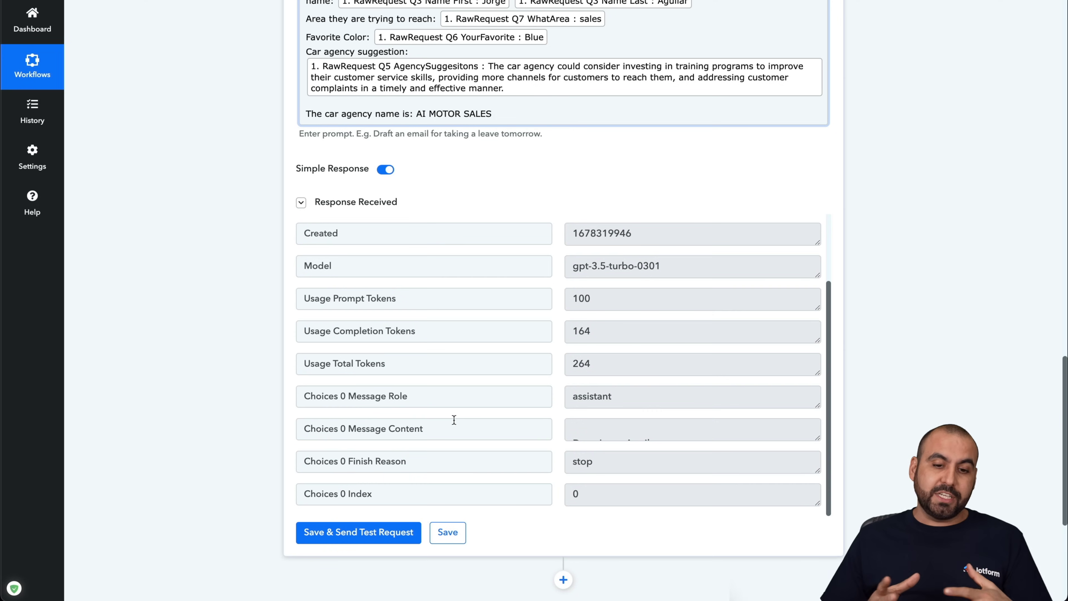
scroll(454, 419, down, 4)
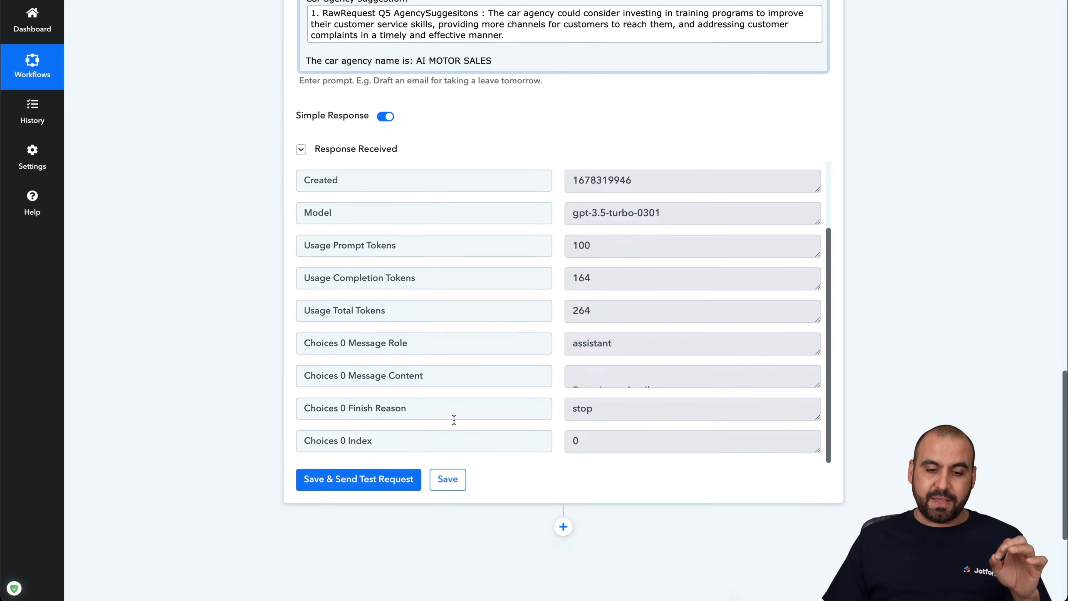
drag(818, 279, 804, 474)
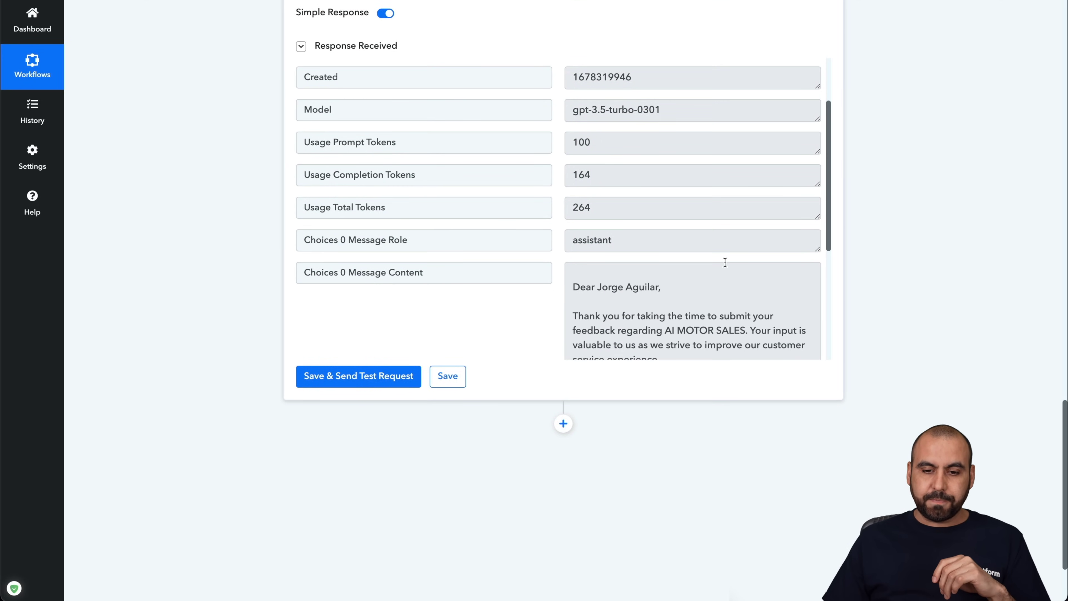
scroll(719, 233, down, 8)
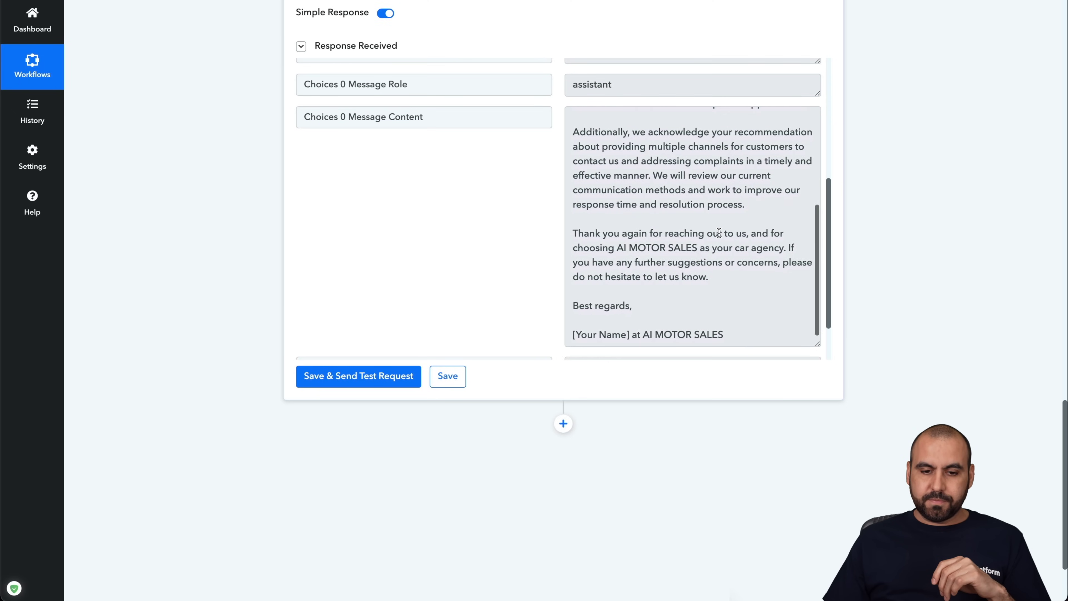
drag(632, 334, 578, 335)
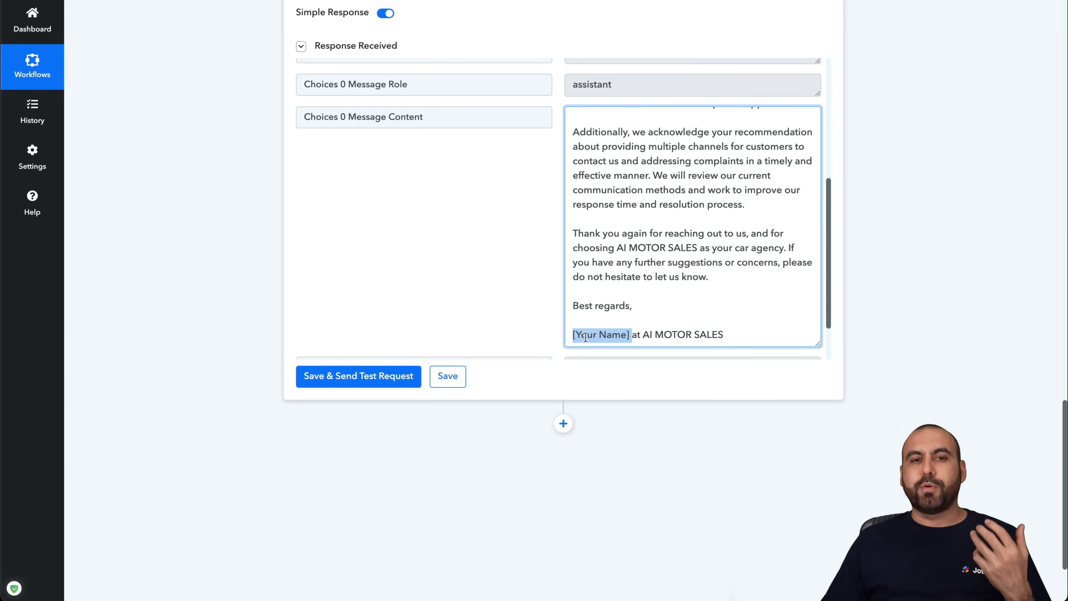
scroll(601, 278, up, 1)
scroll(601, 279, up, 10)
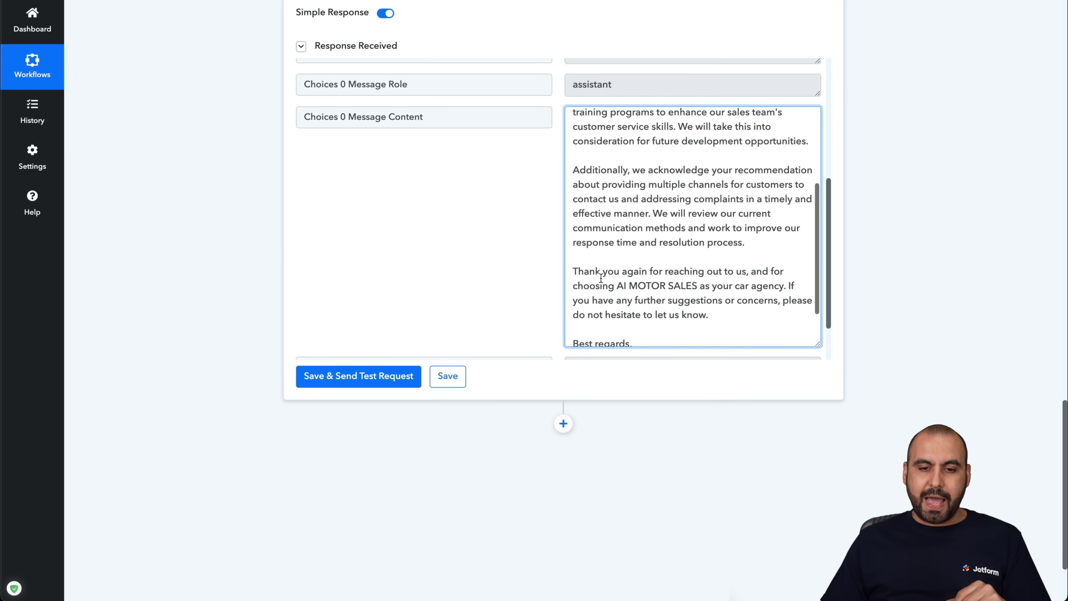
scroll(601, 279, up, 10)
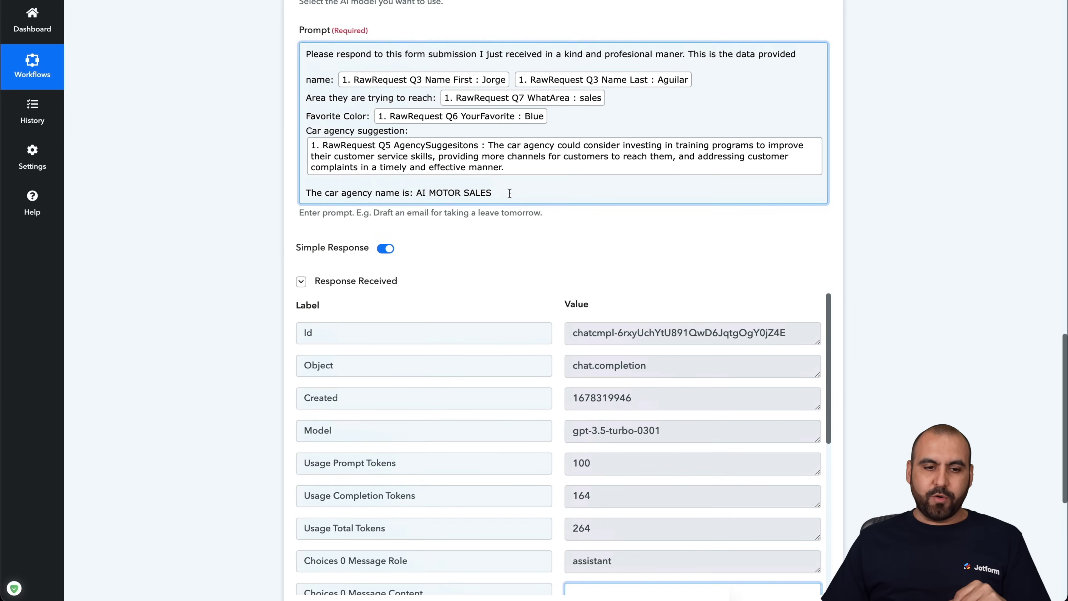
- Append a 'My name is:' line with the sender's name and rerun the ChatGPT test
click(508, 193)
key(Return)
text(My name is:)
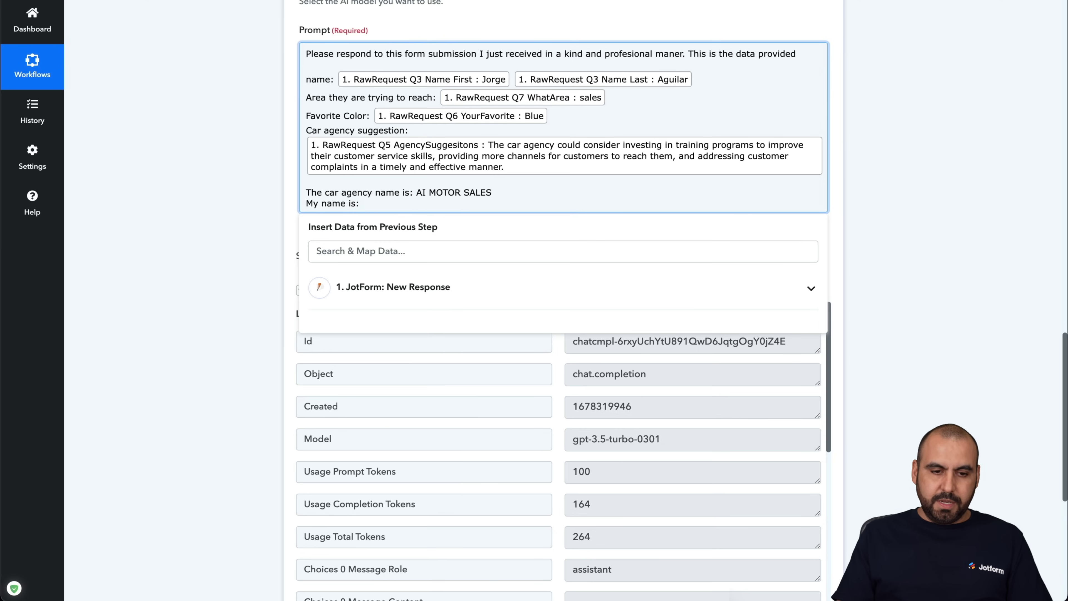
text( Jhon Doe)
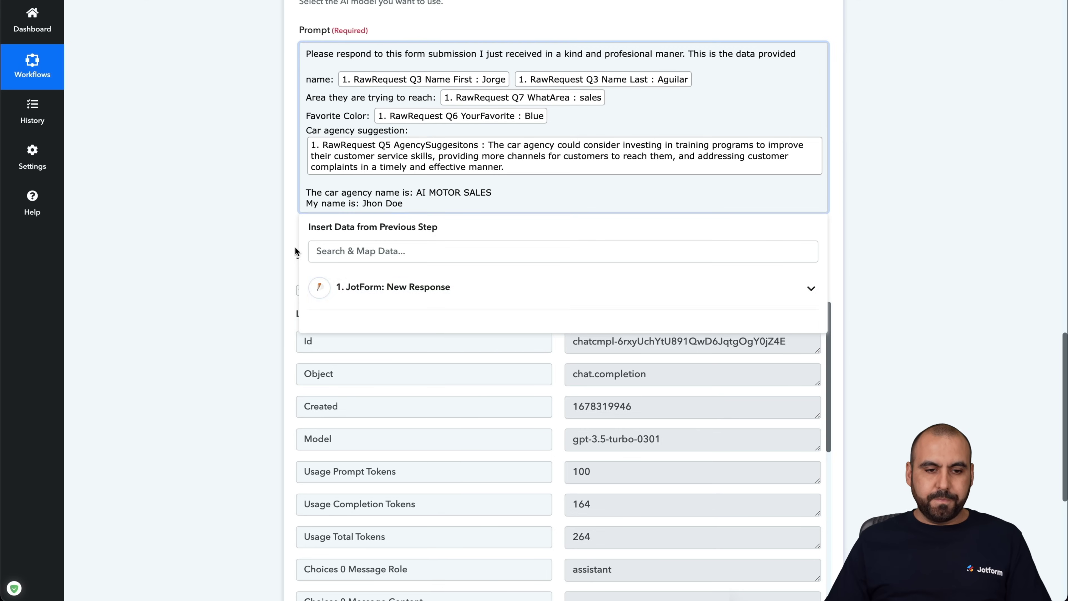
scroll(539, 294, down, 6)
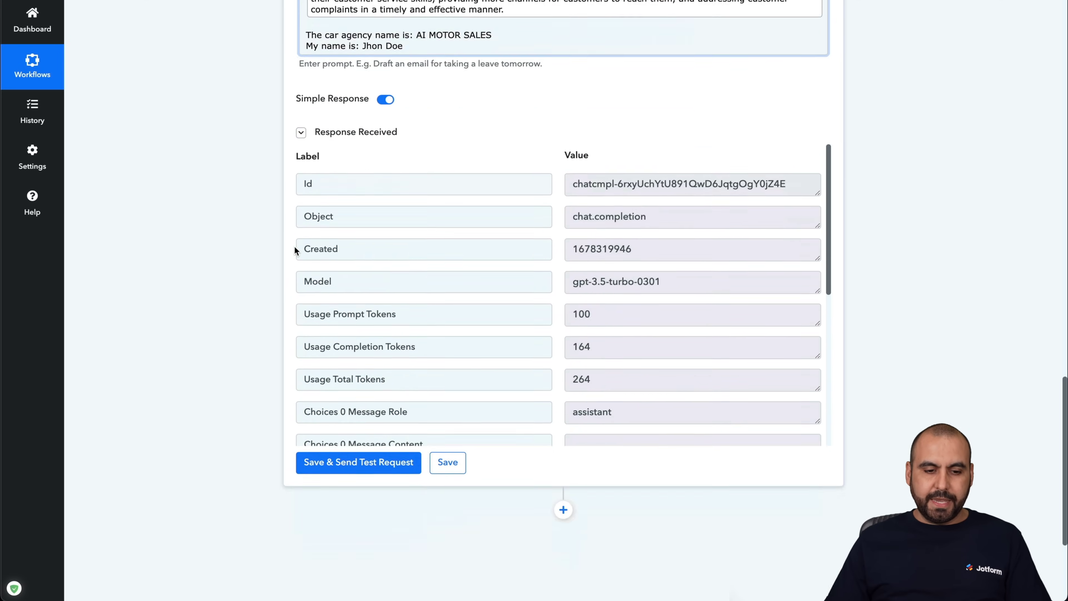
click(397, 370)
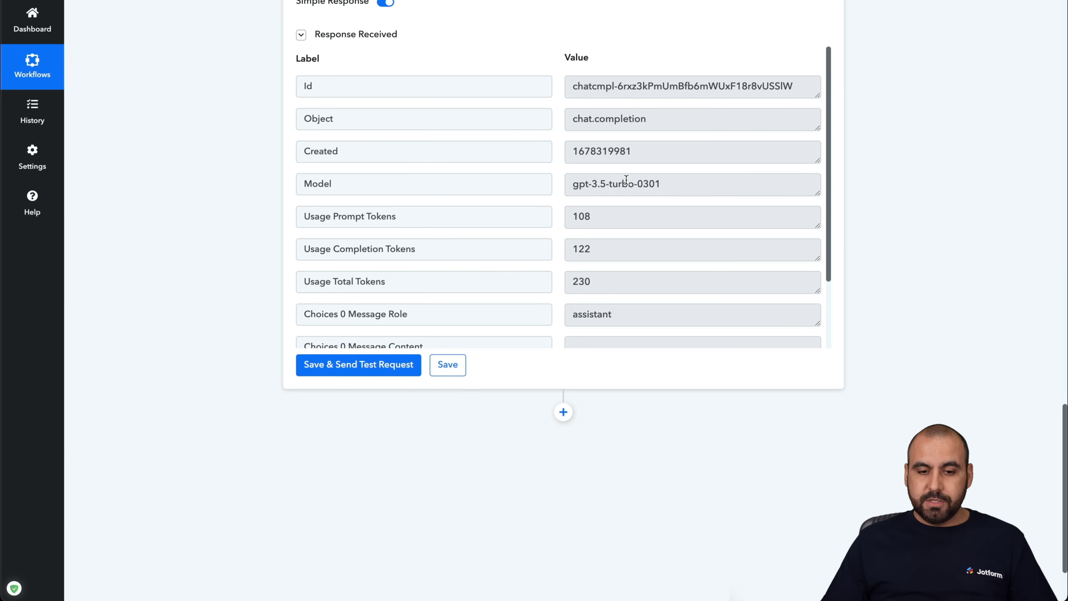
scroll(626, 180, down, 2)
drag(818, 271, 797, 445)
scroll(712, 225, down, 5)
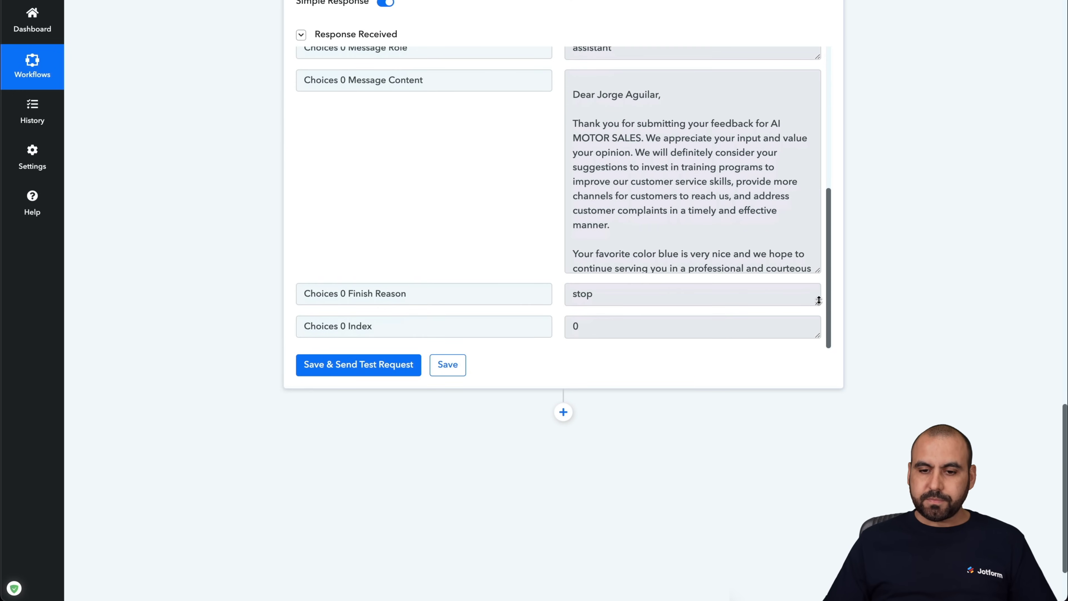
drag(818, 273, 820, 392)
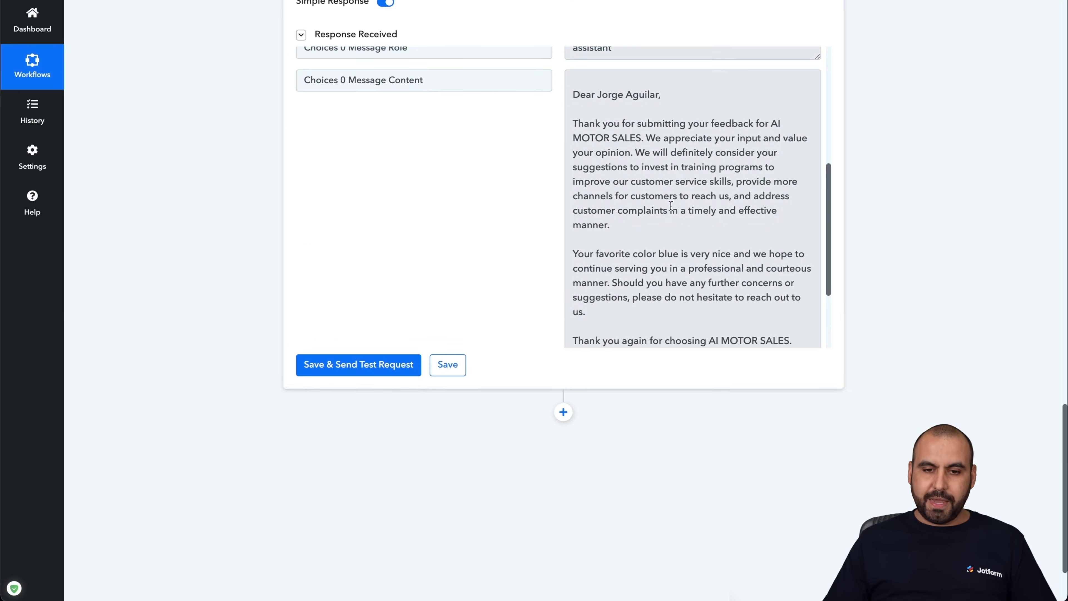
scroll(729, 273, down, 5)
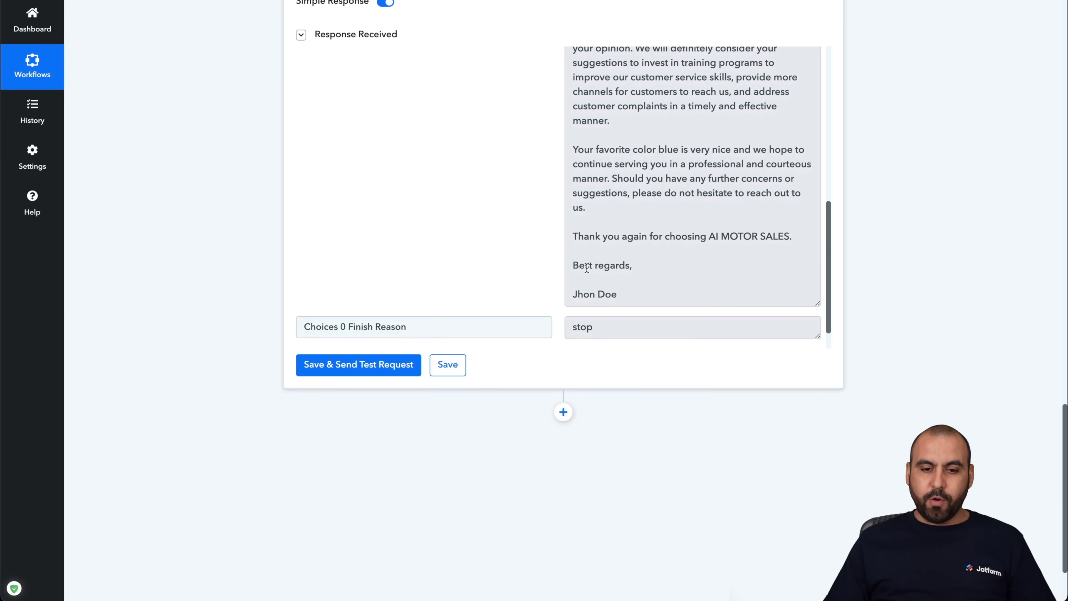
drag(575, 294, 590, 295)
click(621, 294)
scroll(621, 294, up, 1)
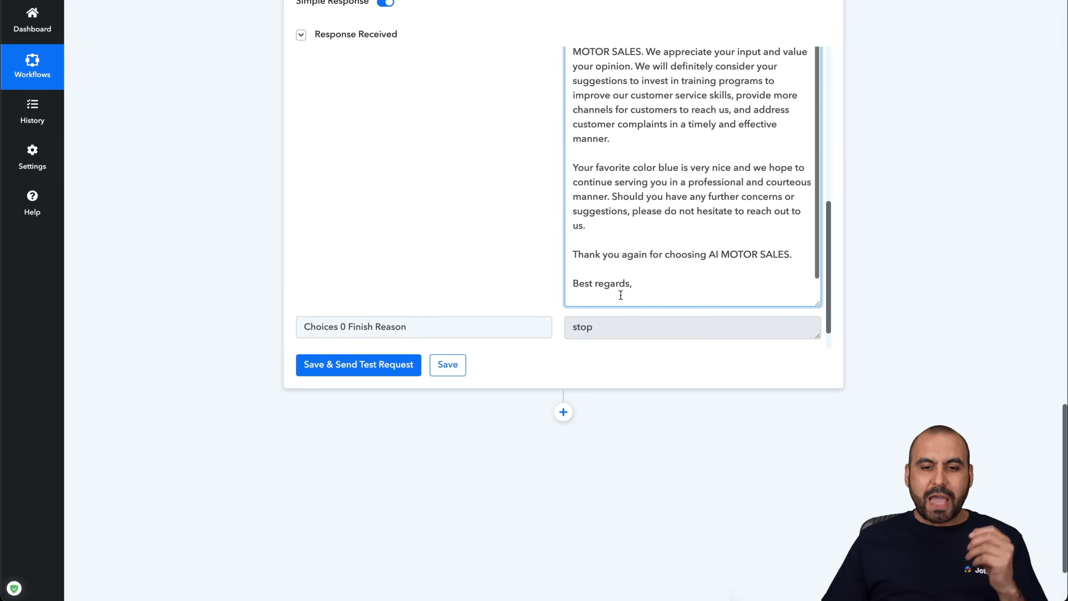
scroll(622, 296, up, 4)
scroll(918, 201, up, 2)
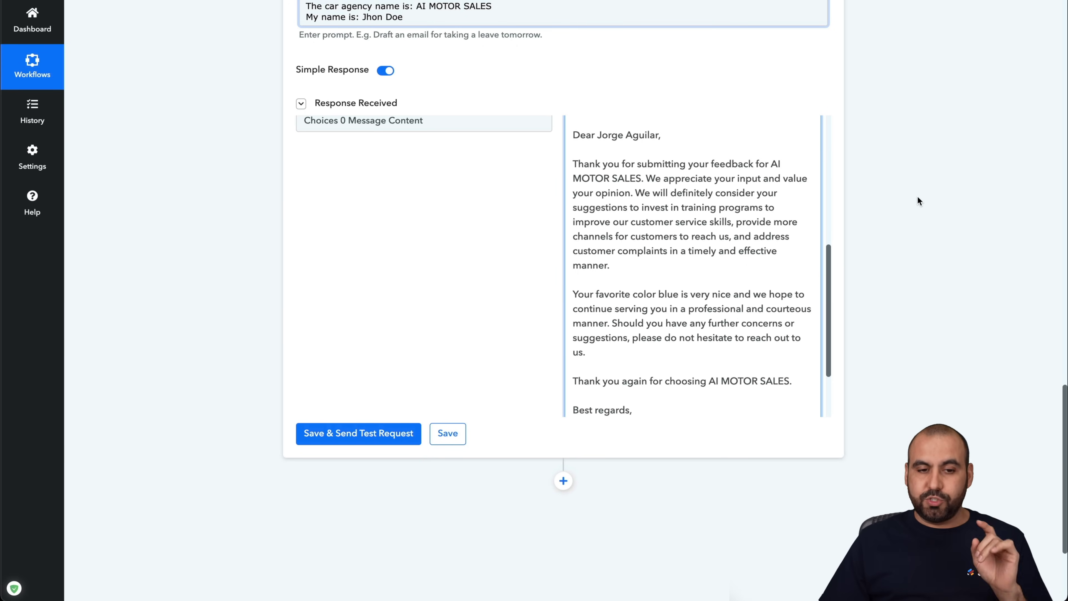
scroll(917, 196, up, 10)
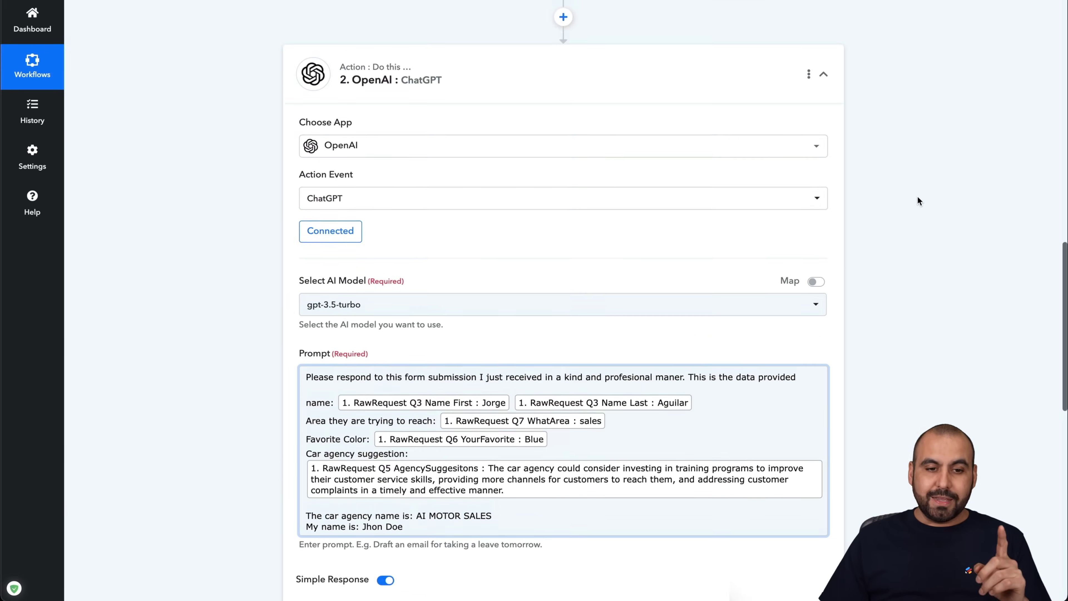
scroll(917, 196, up, 3)
scroll(918, 196, up, 2)
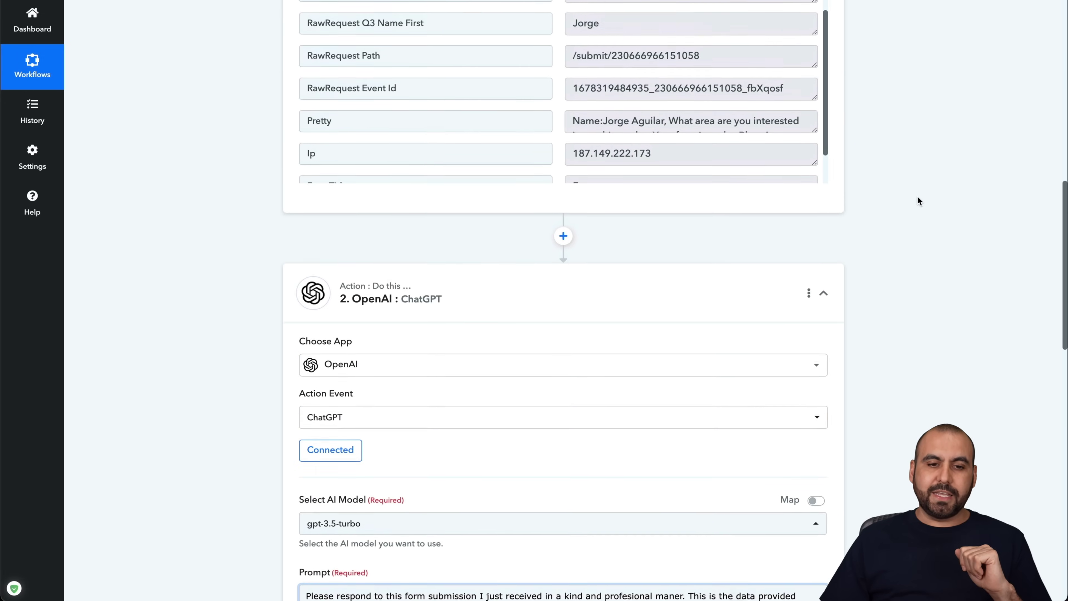
scroll(605, 186, up, 5)
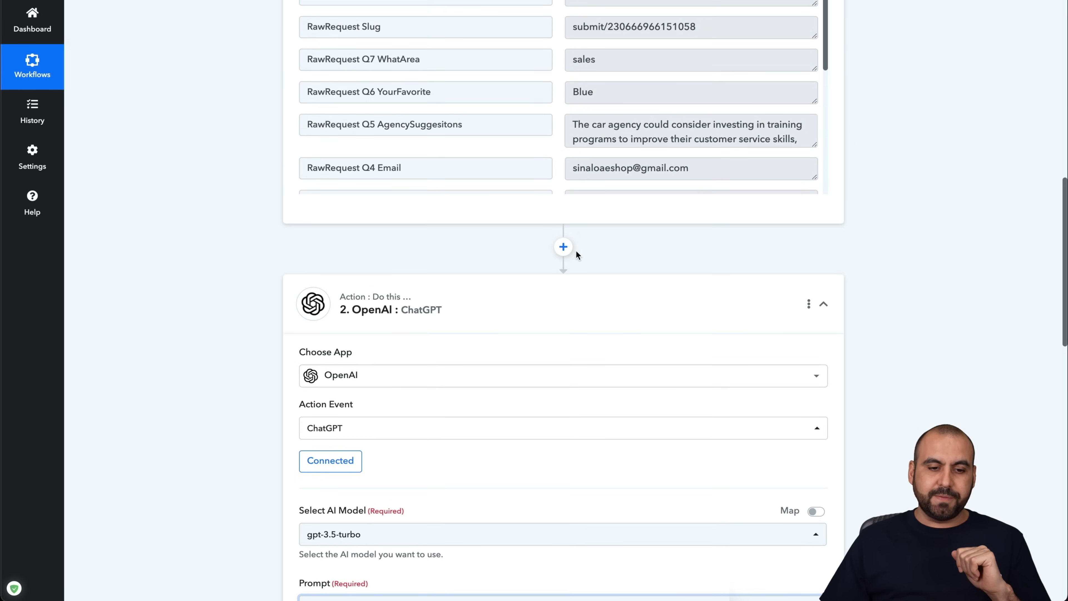
scroll(506, 341, down, 15)
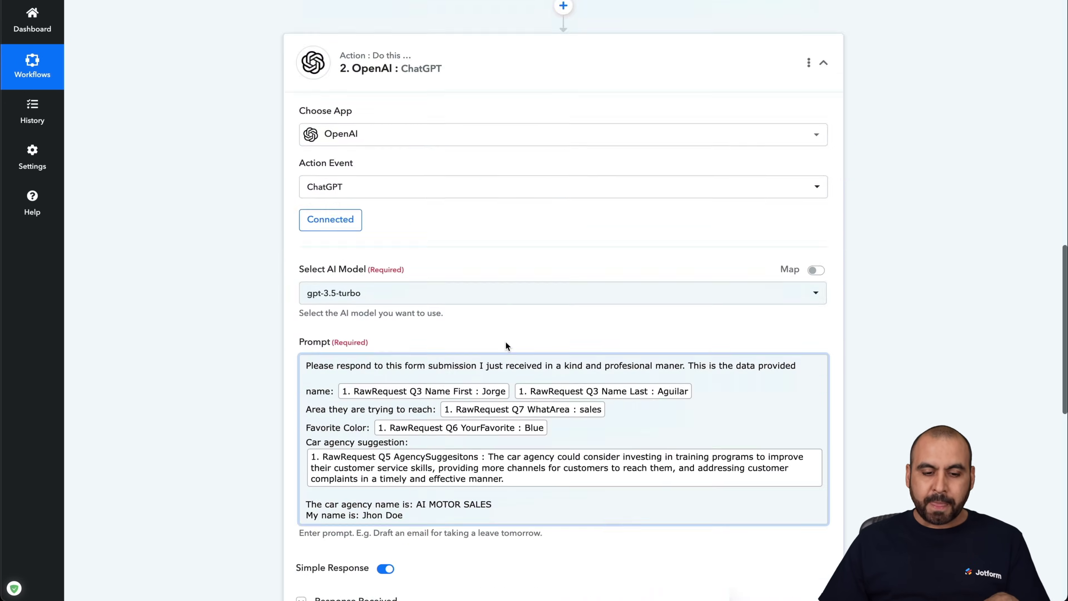
scroll(506, 341, down, 5)
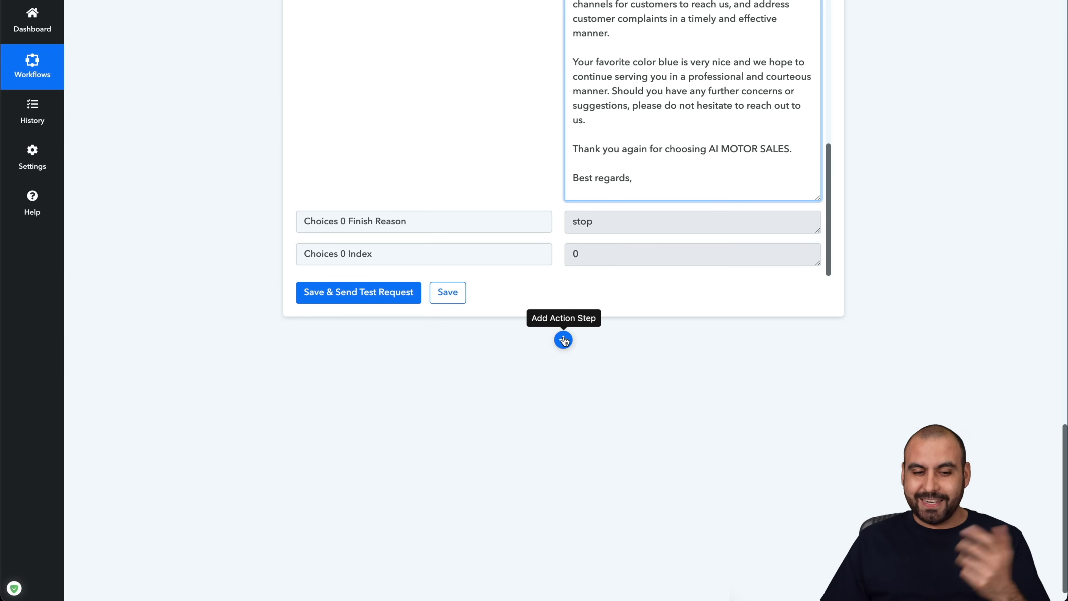
- Add a Delay by Pabbly step after ChatGPT with Delay Unit Hours and Delay Value 1
click(564, 340)
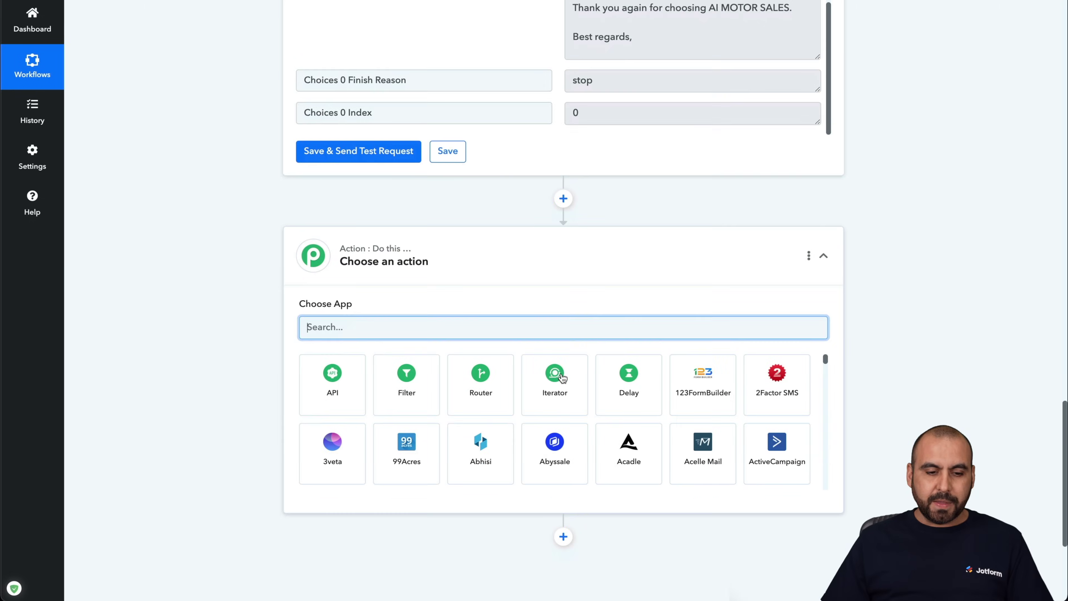
click(629, 374)
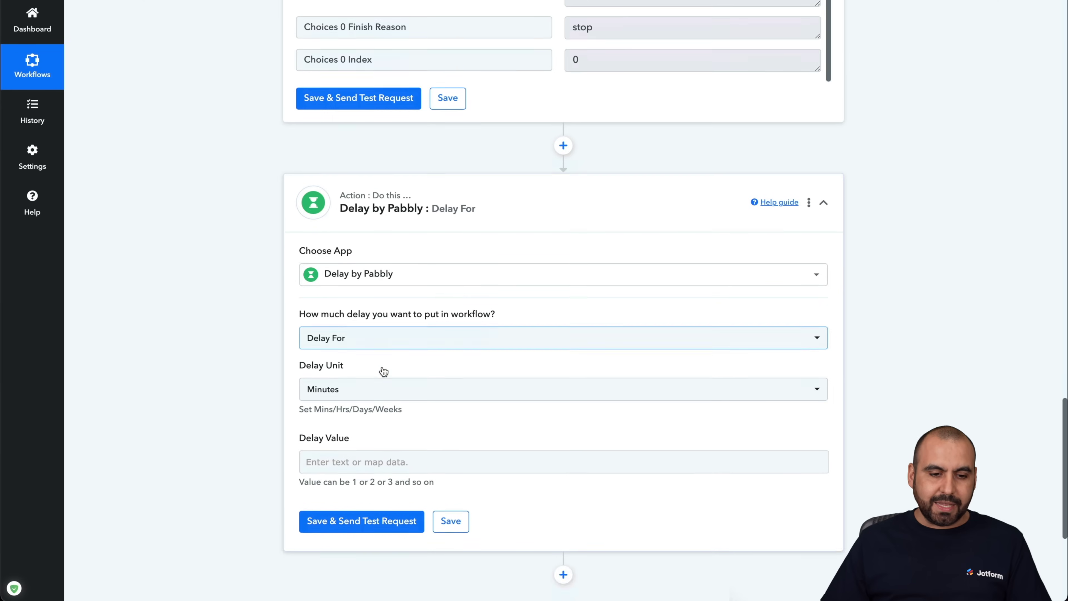
scroll(383, 371, down, 2)
click(378, 296)
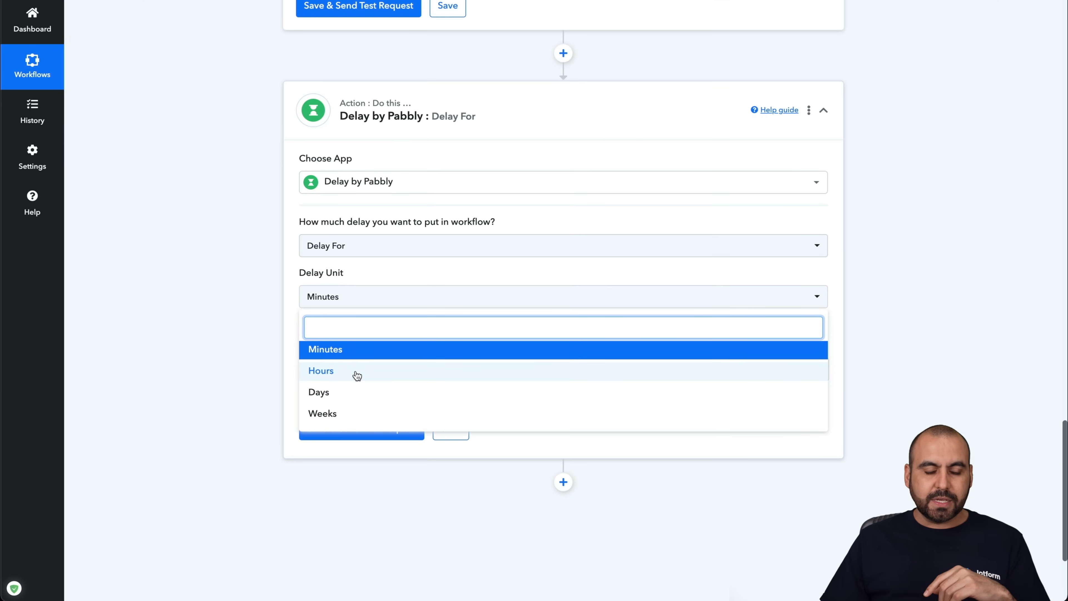
click(365, 355)
click(367, 295)
click(340, 372)
click(349, 367)
text(1)
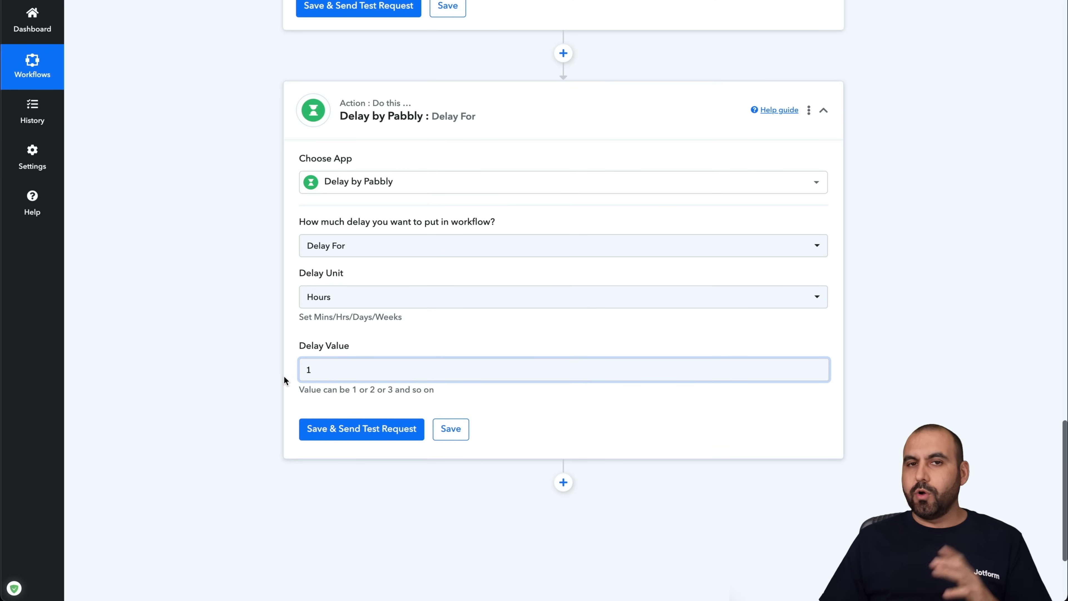
scroll(400, 59, up, 6)
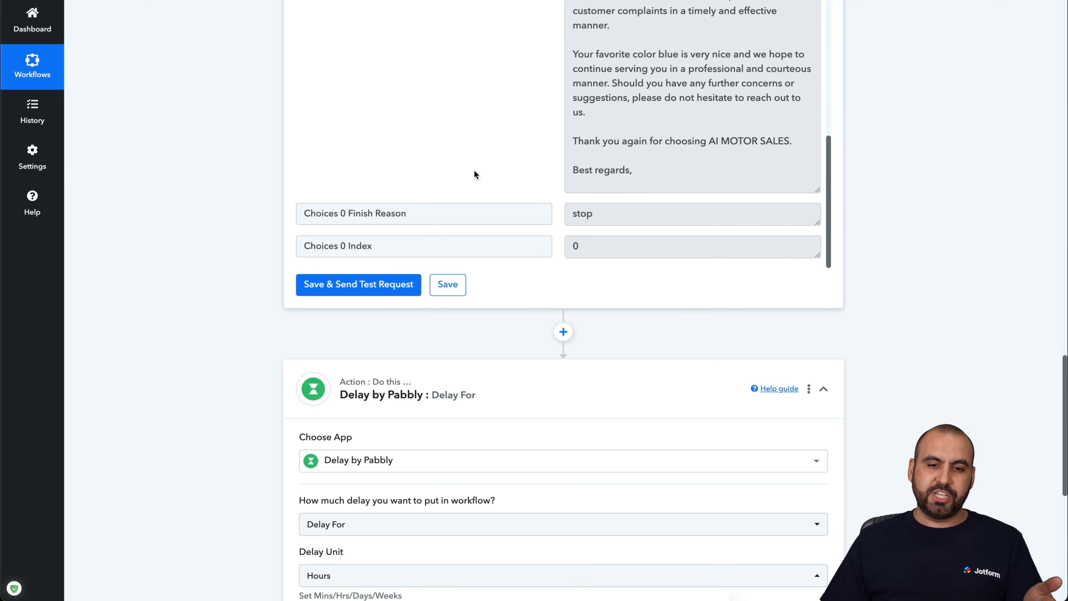
scroll(468, 138, down, 8)
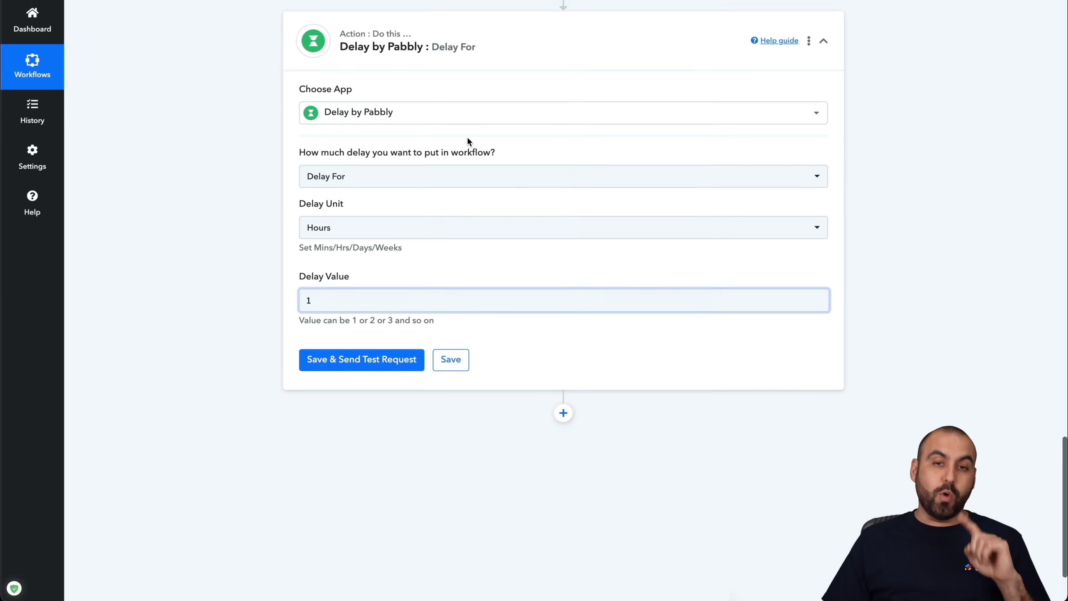
scroll(468, 139, down, 2)
scroll(468, 139, down, 1)
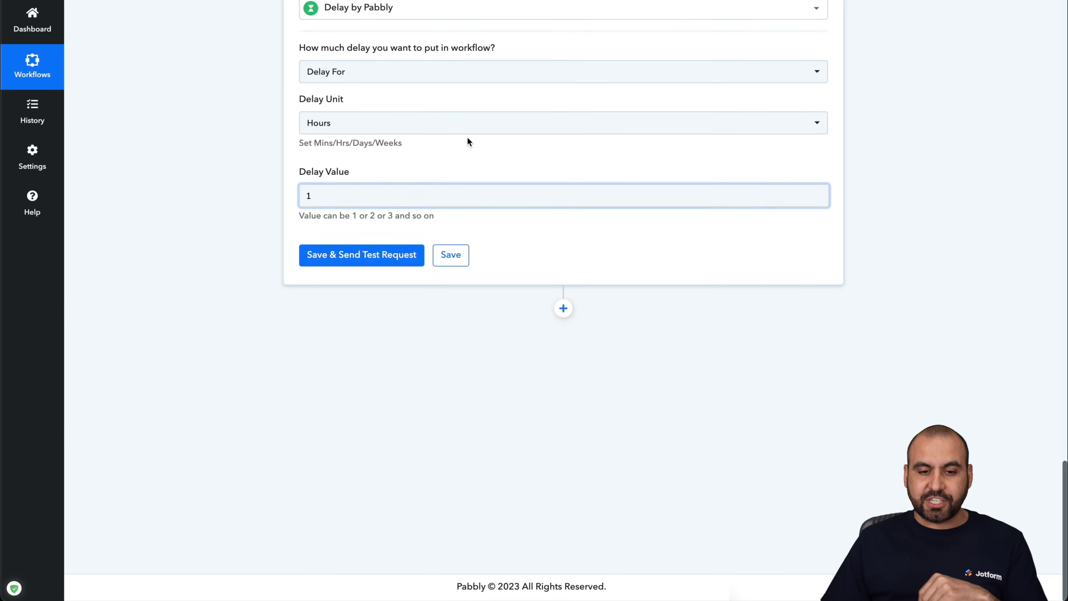
- Add an SMTP by Pabbly Send Email step after the delay, cancelling the account connection
click(564, 309)
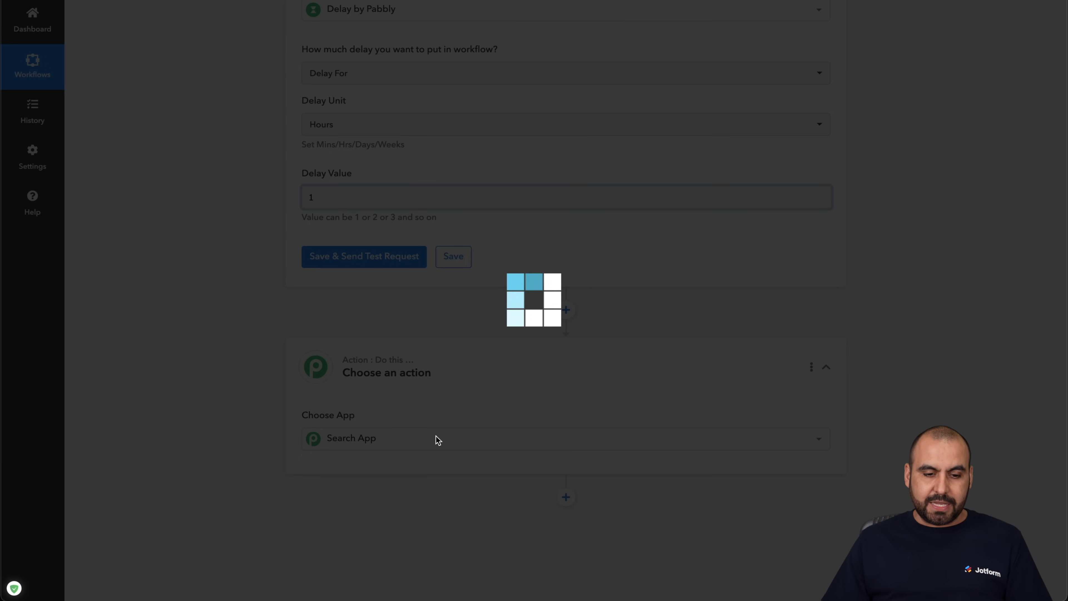
text(smtp)
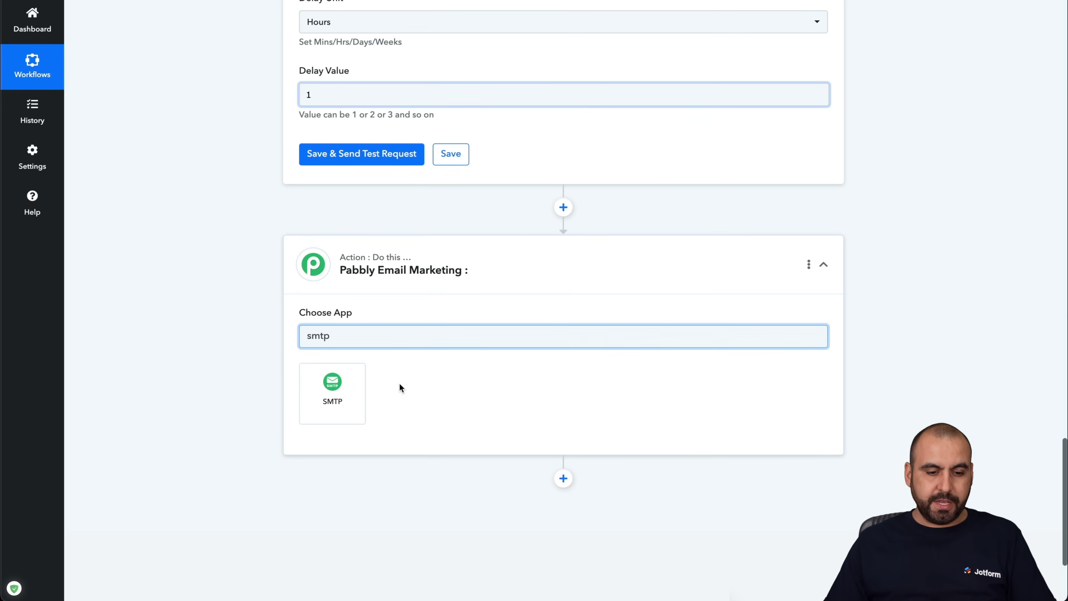
click(344, 383)
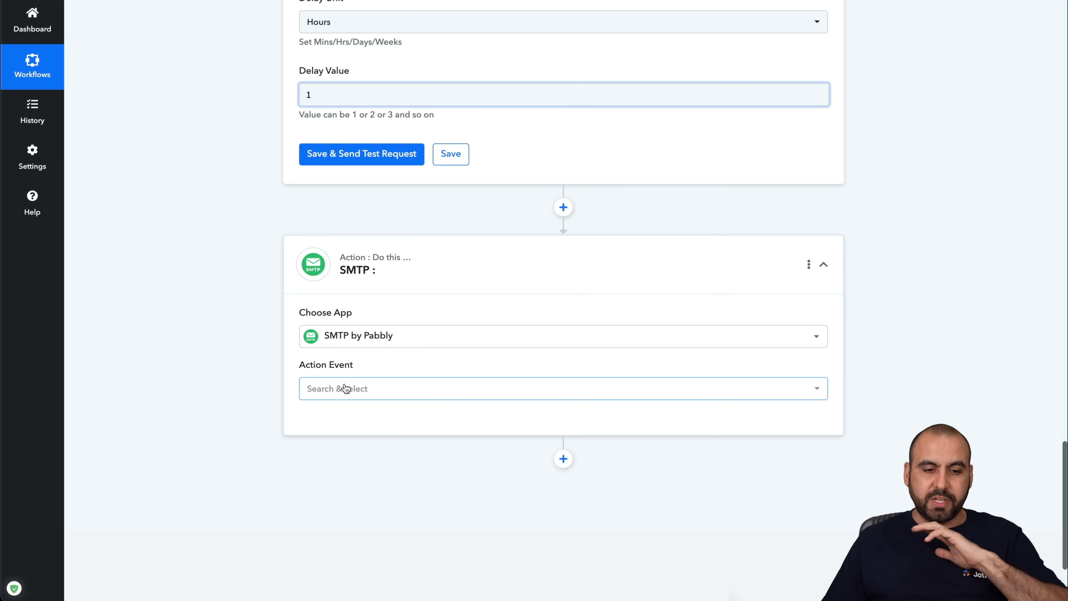
click(379, 391)
click(386, 453)
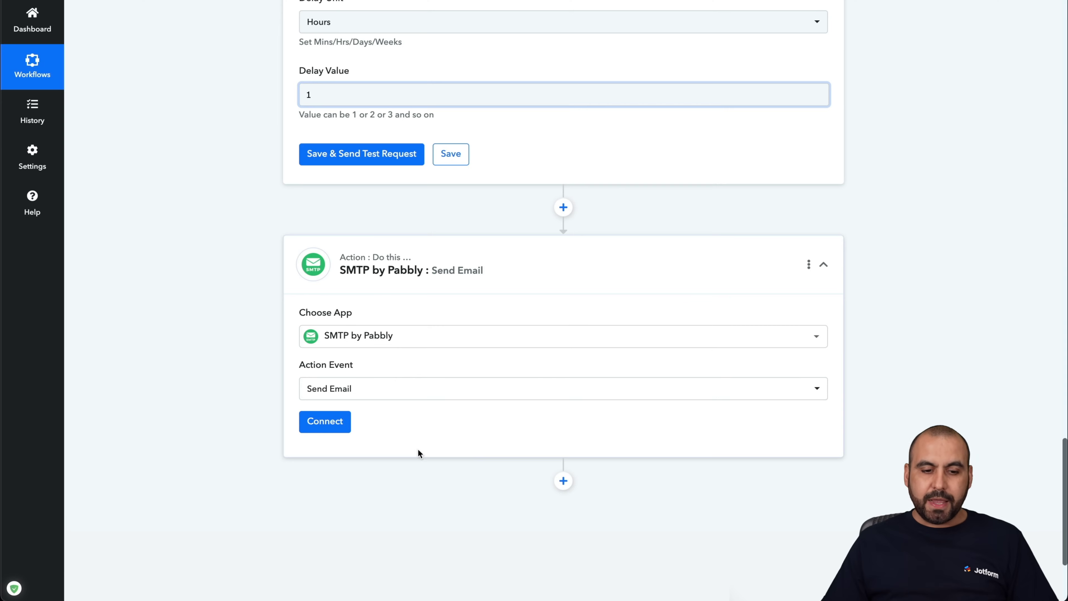
click(330, 421)
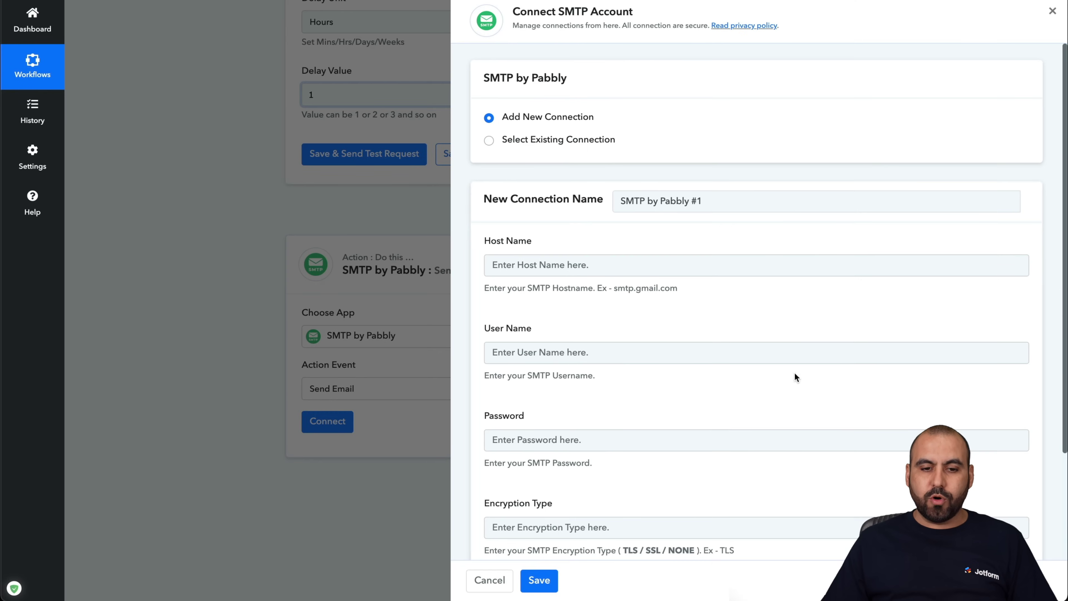
scroll(529, 357, down, 3)
scroll(531, 358, down, 1)
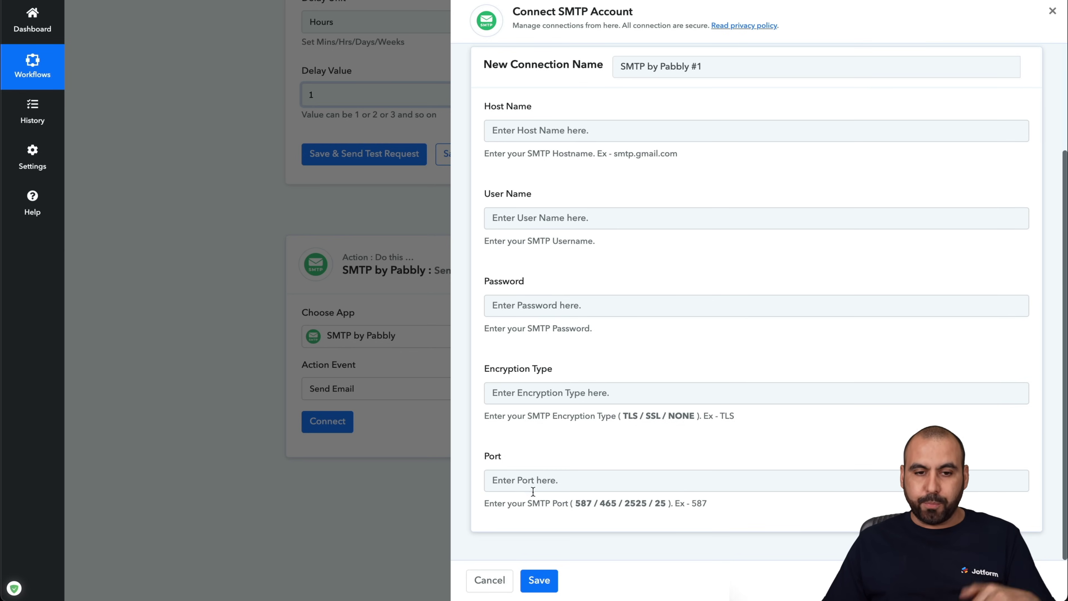
click(491, 580)
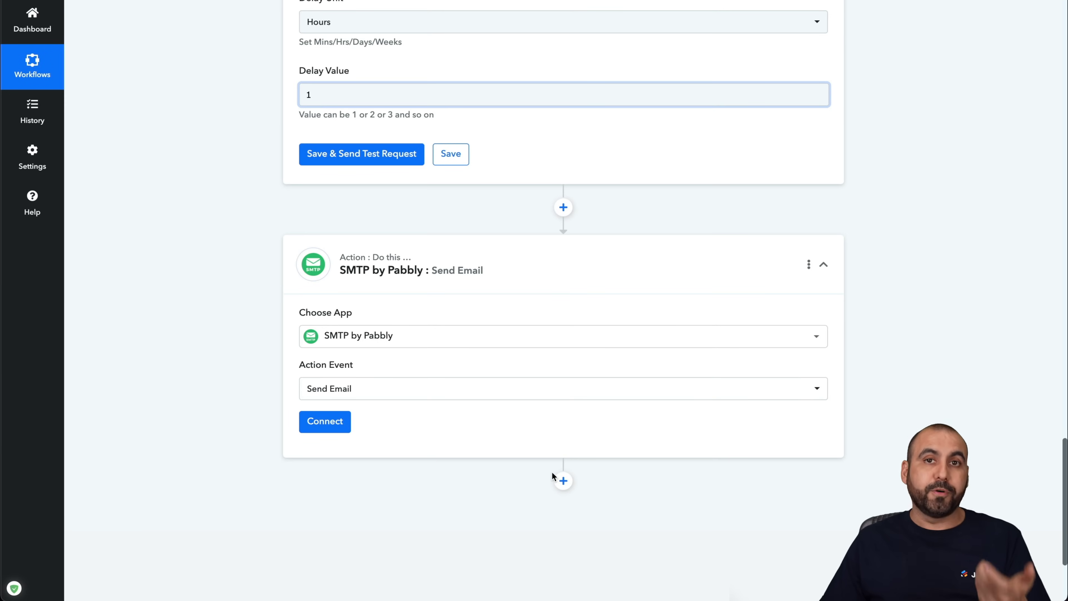
- Switch the step to Gmail's Send Email and save it with the existing Gmail connection
click(420, 338)
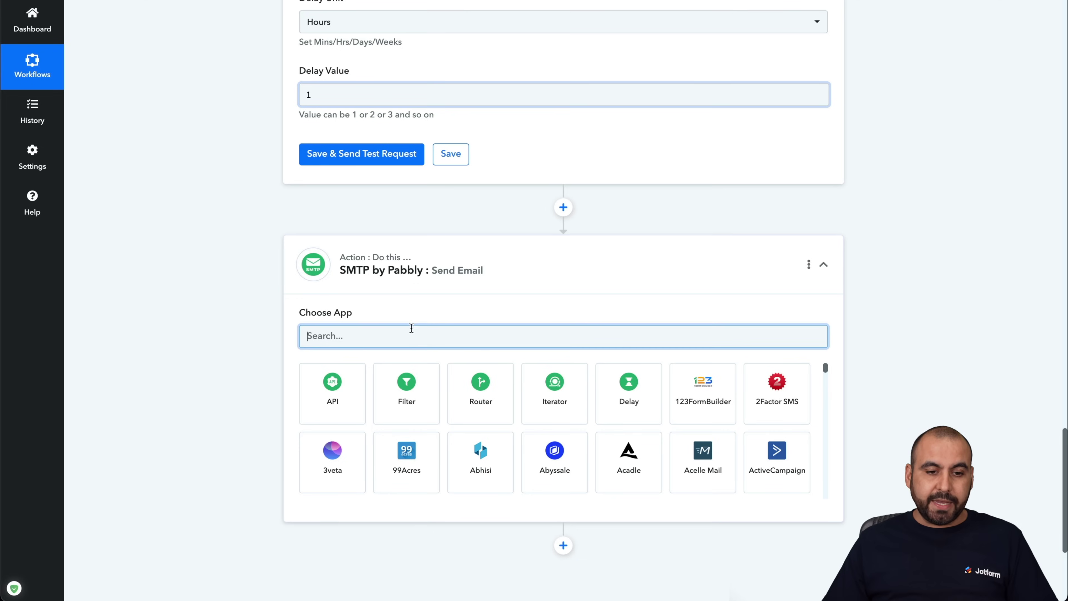
text(gmail)
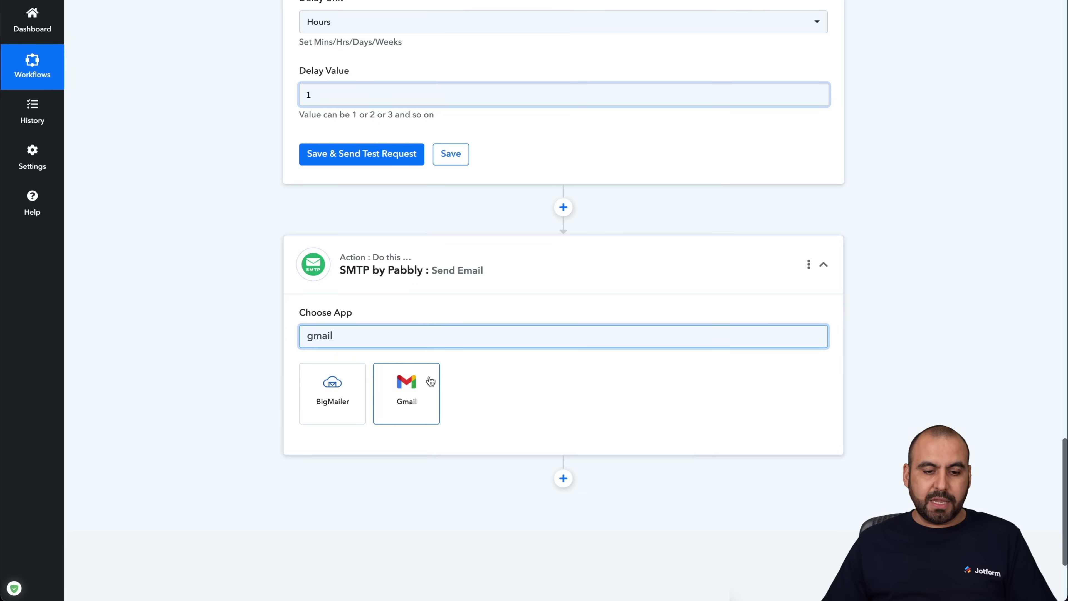
click(431, 381)
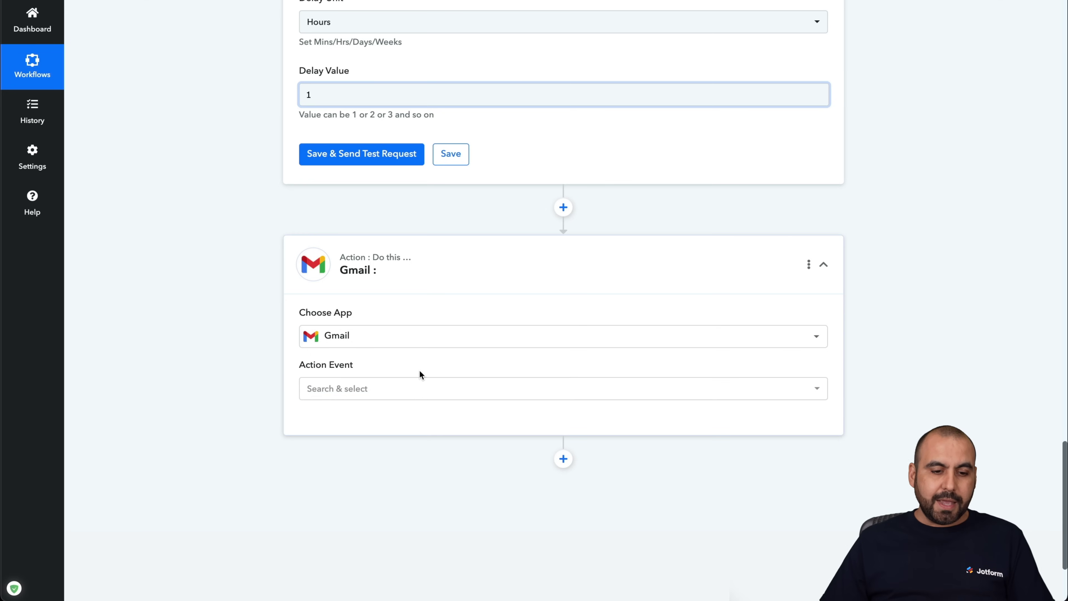
click(398, 389)
click(346, 448)
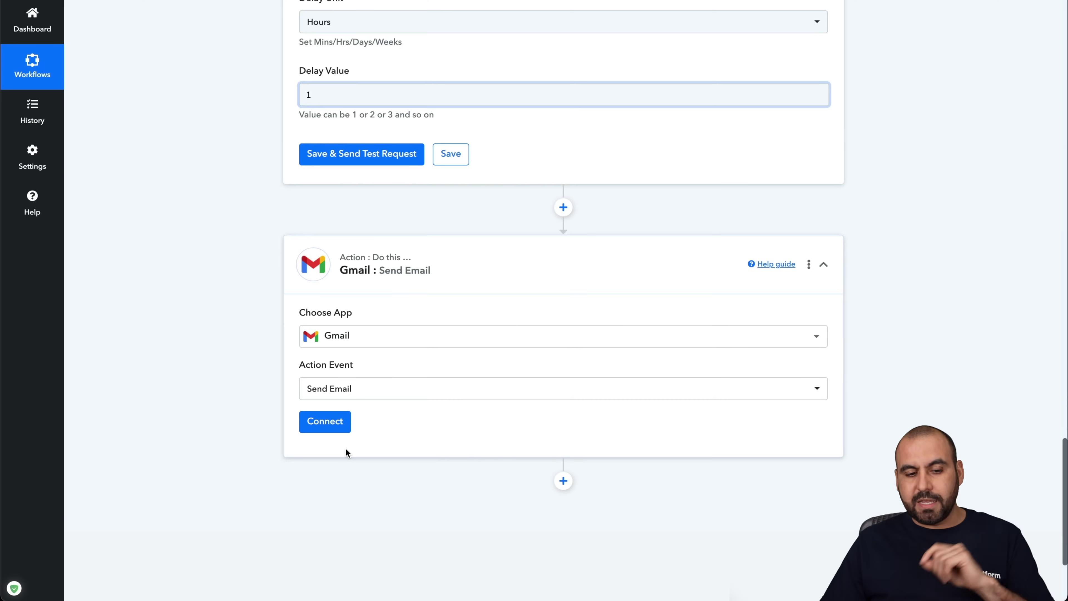
click(328, 423)
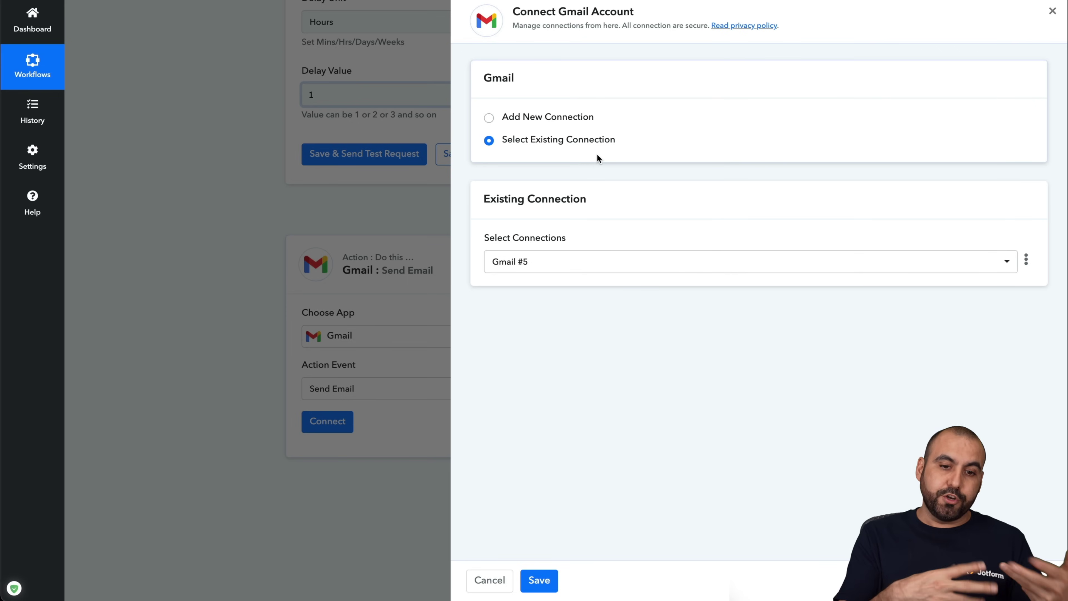
click(540, 580)
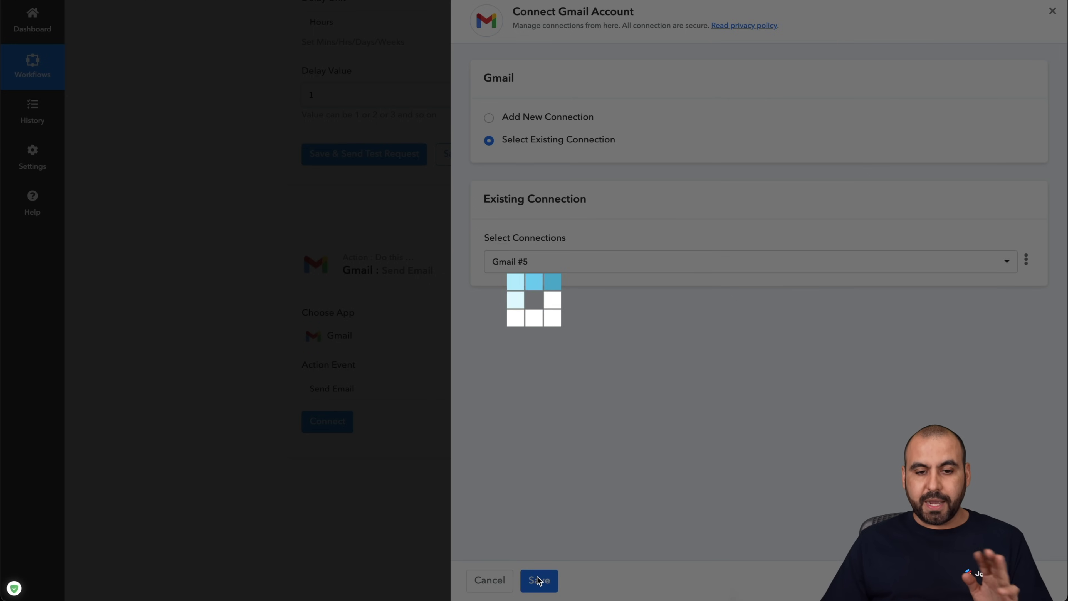
scroll(549, 397, down, 3)
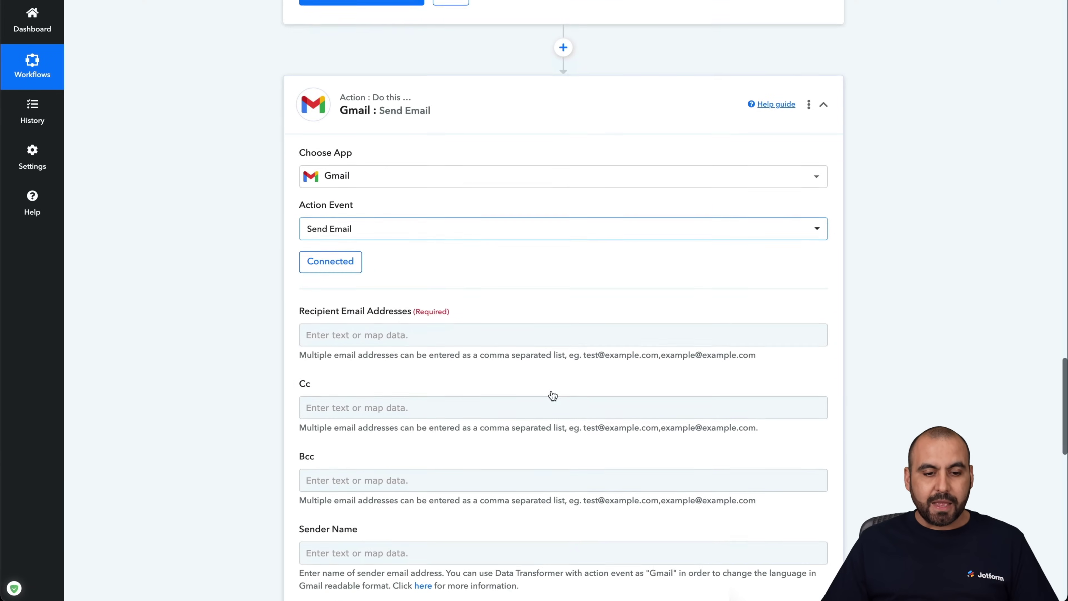
scroll(552, 396, down, 2)
- Map the Gmail Recipient Email Addresses to the JotForm RawRequest Q4 Email field
click(360, 268)
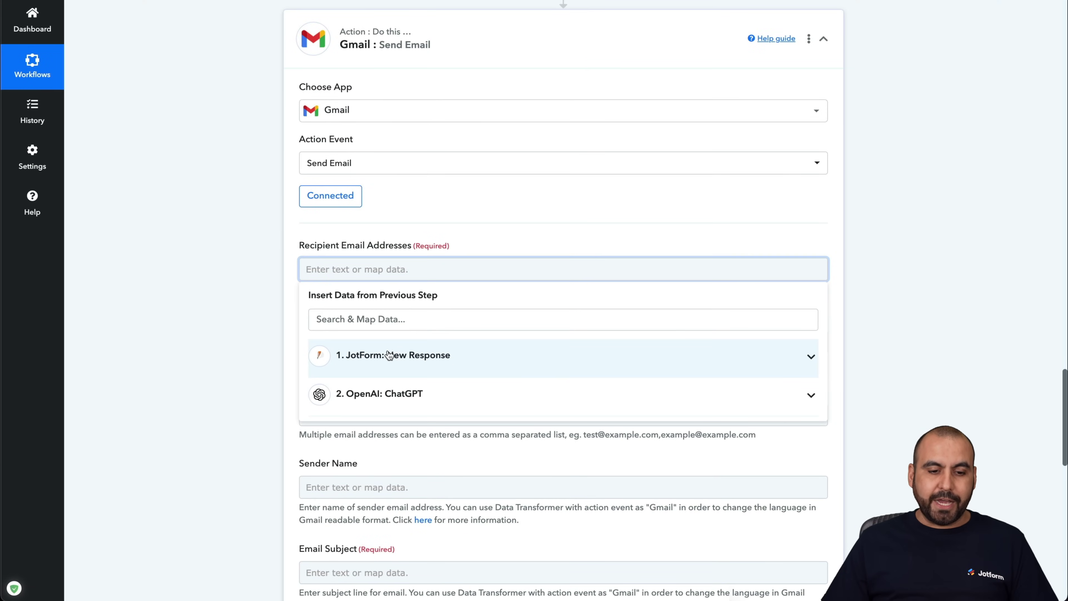
click(420, 354)
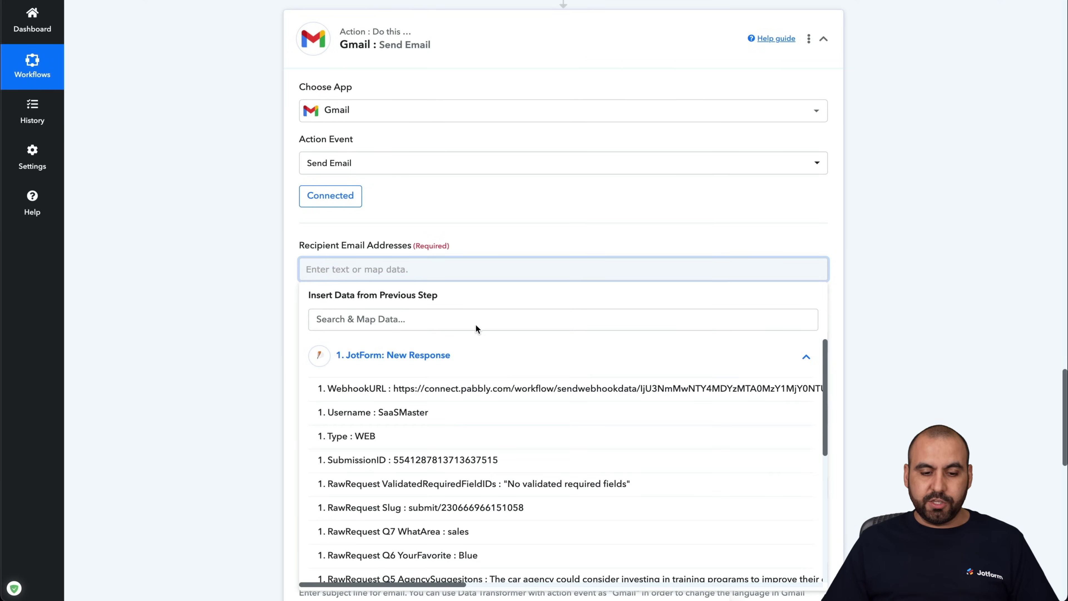
scroll(489, 417, down, 4)
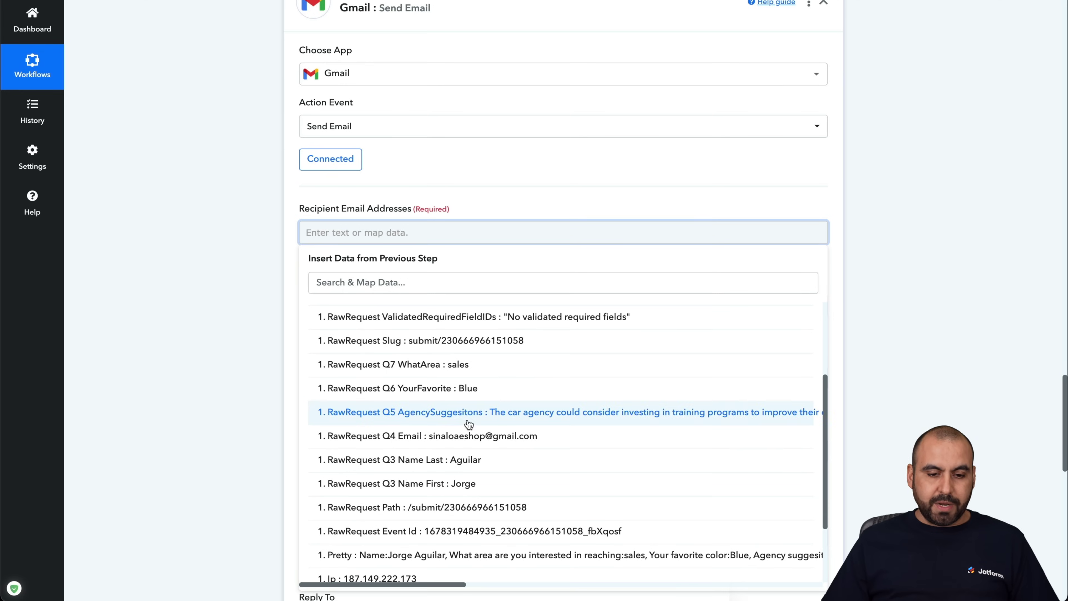
click(416, 435)
click(267, 253)
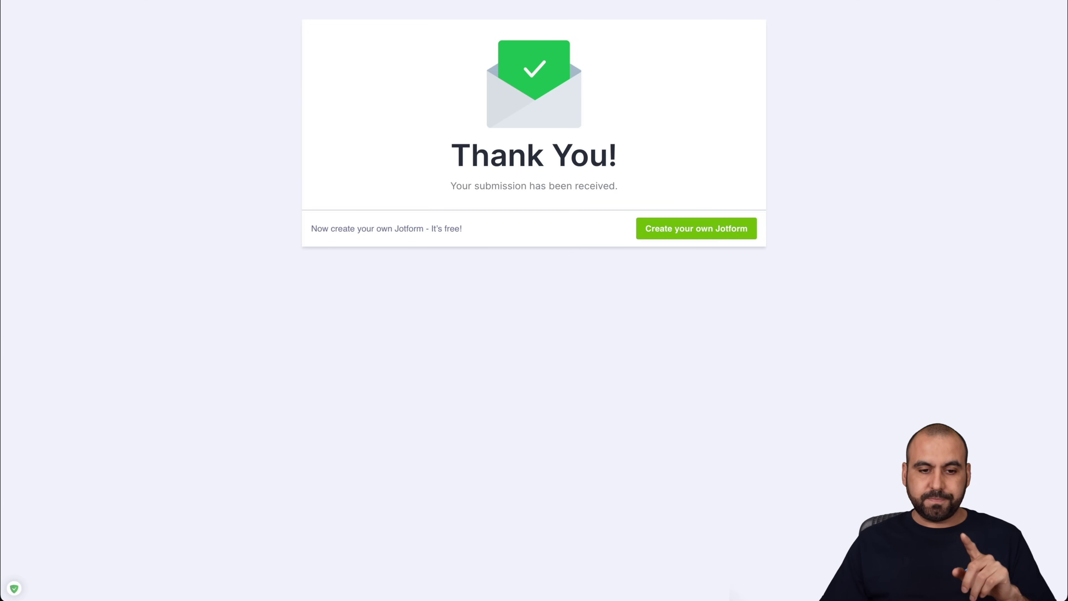
- Show the submitted email address in the Email field of the filled-in Jotform
scroll(503, 286, left, 3)
scroll(486, 371, down, 1)
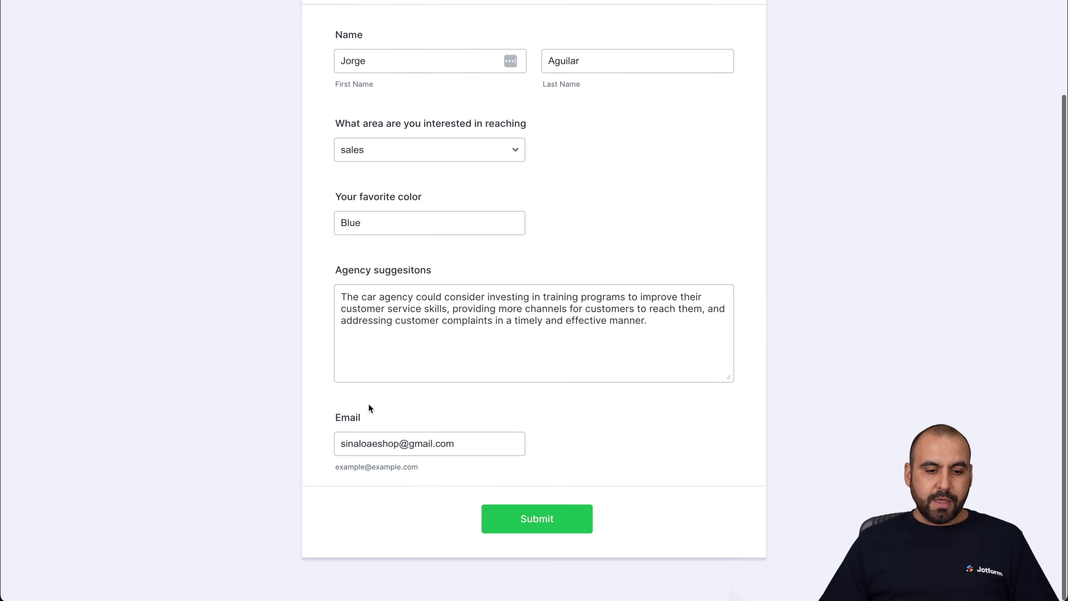
click(357, 440)
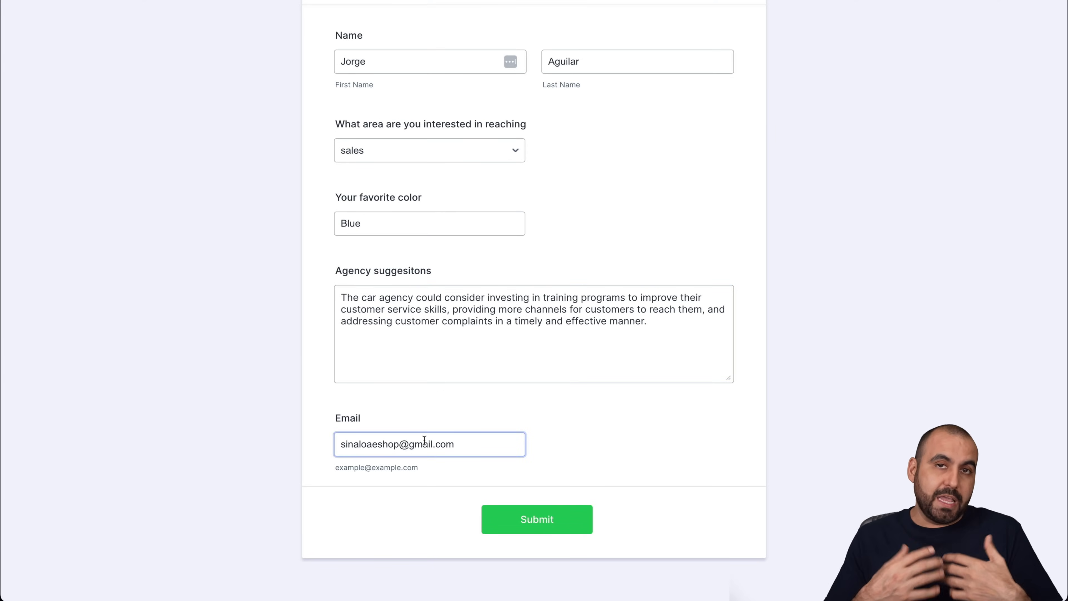
click(827, 261)
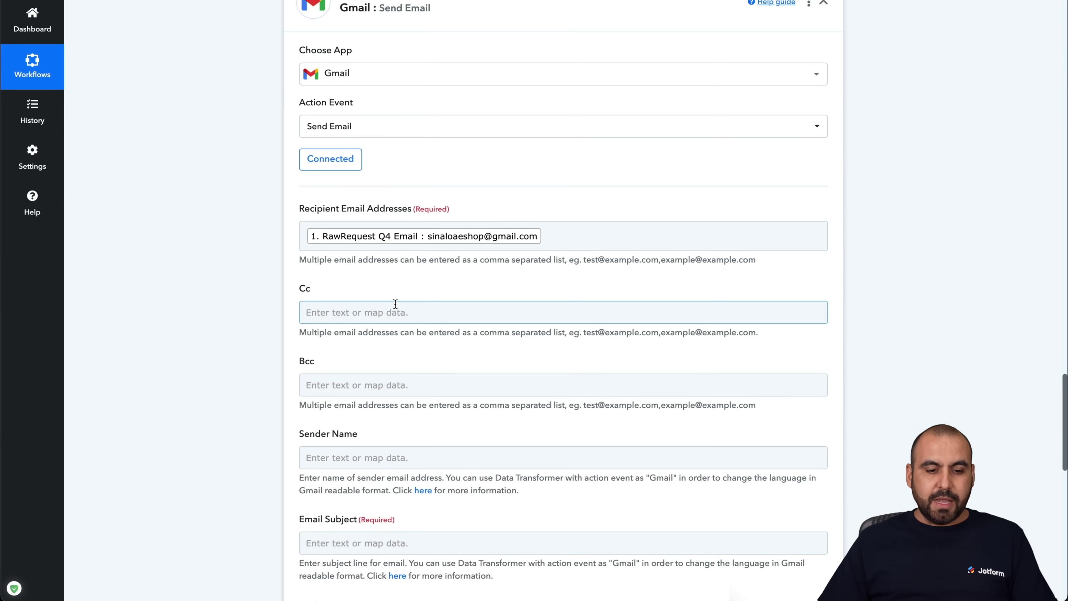
- Set the Gmail sender name to AI MOTORS
click(395, 305)
click(288, 290)
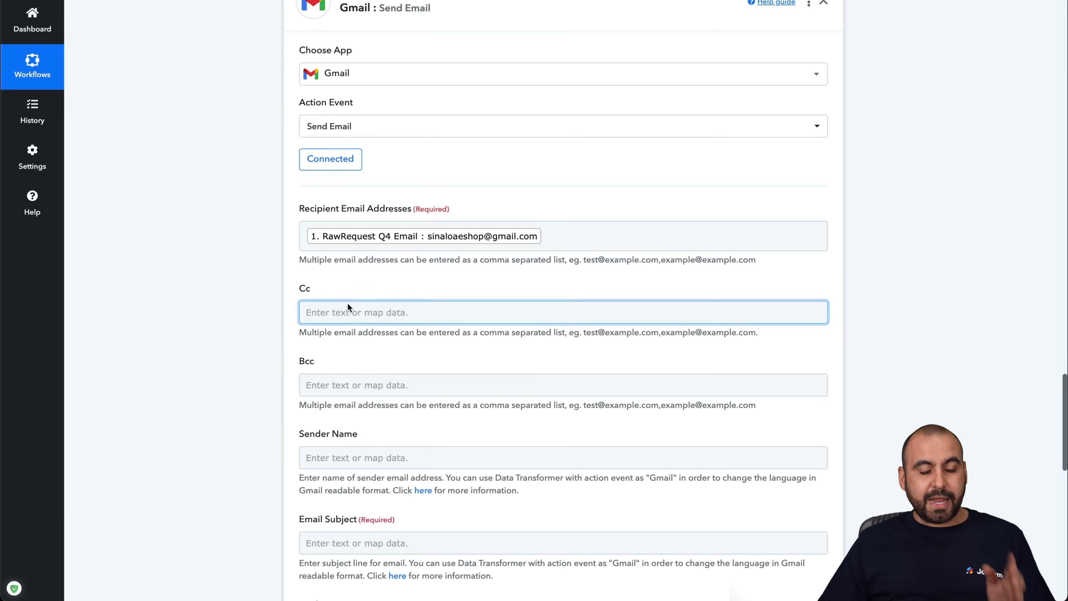
scroll(368, 359, down, 4)
scroll(368, 359, down, 1)
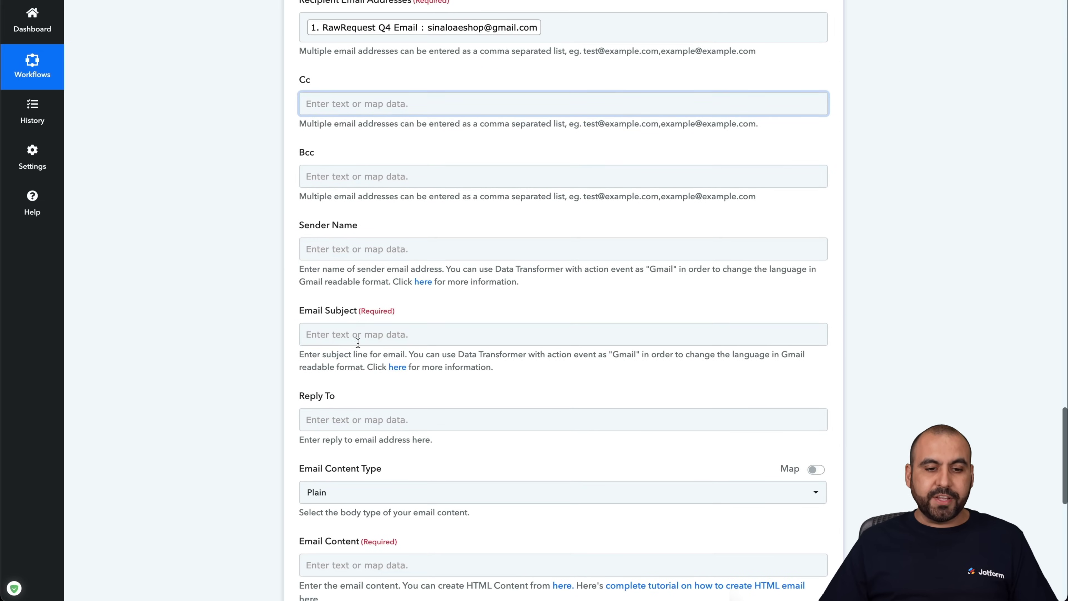
click(356, 241)
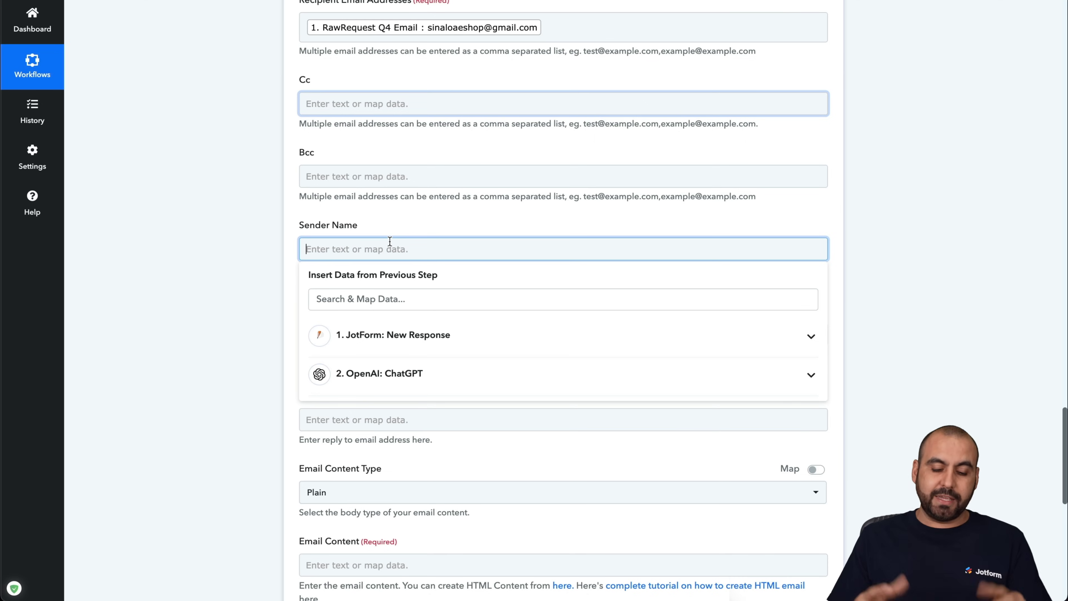
text(AI MOTORS)
click(286, 258)
- Set the subject to 'Thank you for submitting your response' followed by the Jotform first name
scroll(315, 434, down, 1)
scroll(315, 434, down, 1)
click(372, 260)
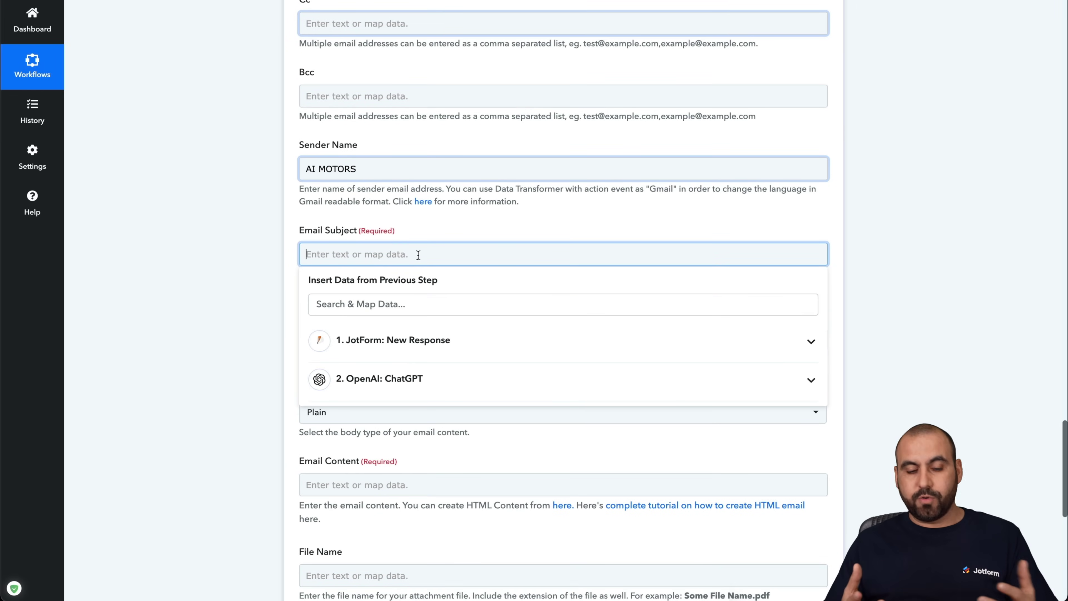
text(Thank you for submitting your response)
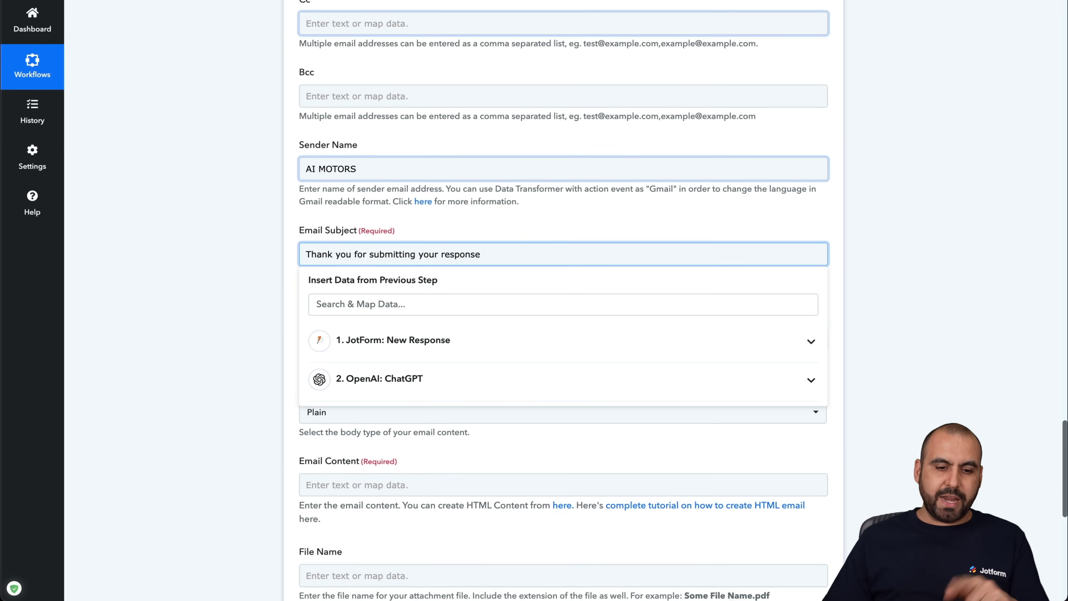
click(504, 343)
scroll(492, 455, down, 1)
scroll(495, 517, down, 3)
click(465, 531)
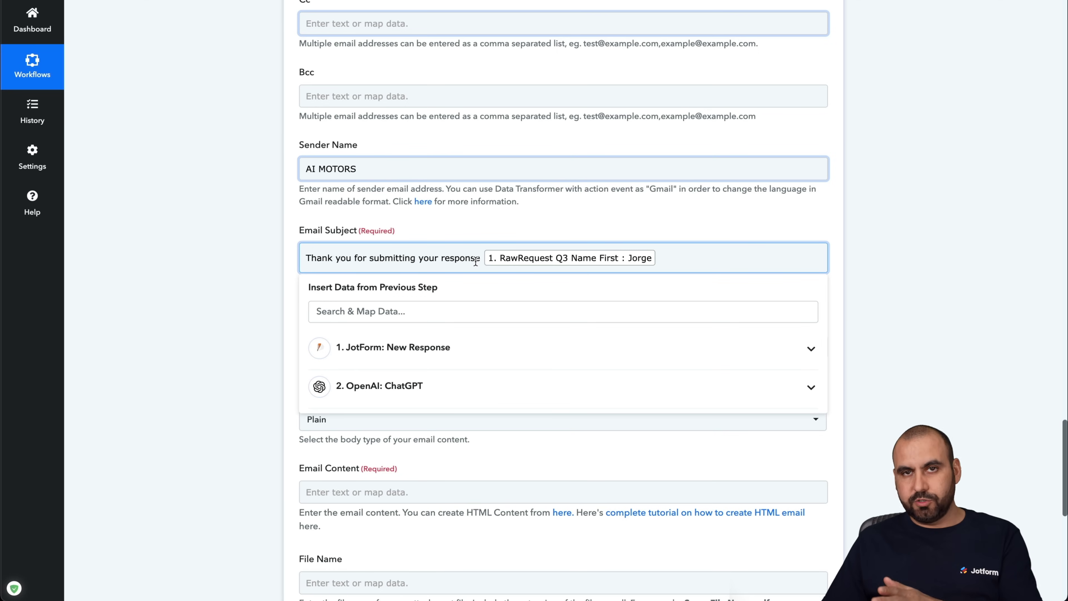
click(287, 271)
- Enter the custom reply-to e-mail address in Reply To
scroll(318, 337, down, 1)
scroll(319, 349, down, 1)
click(369, 278)
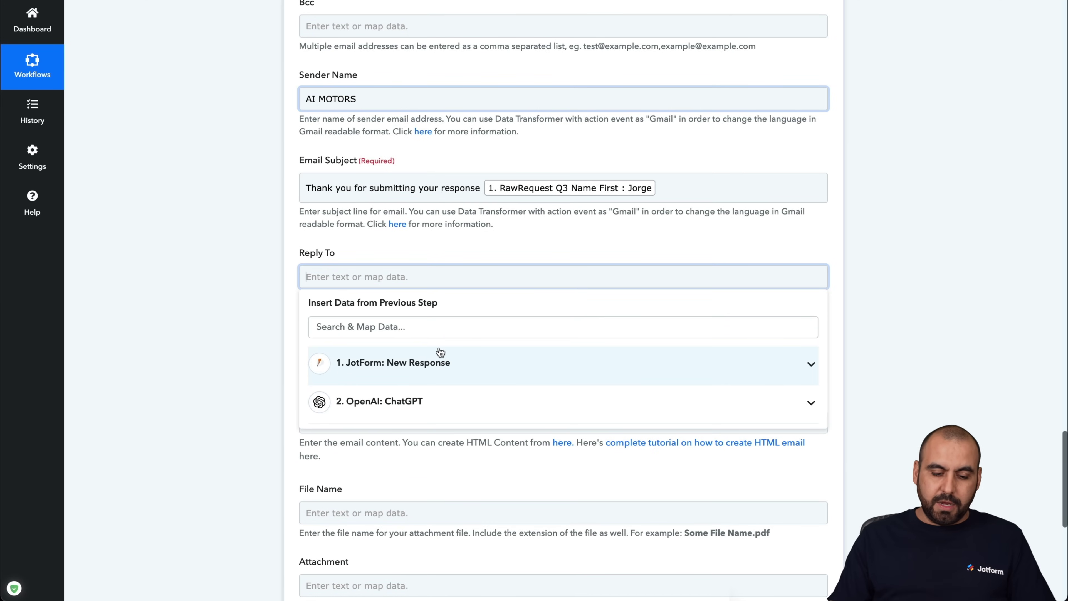
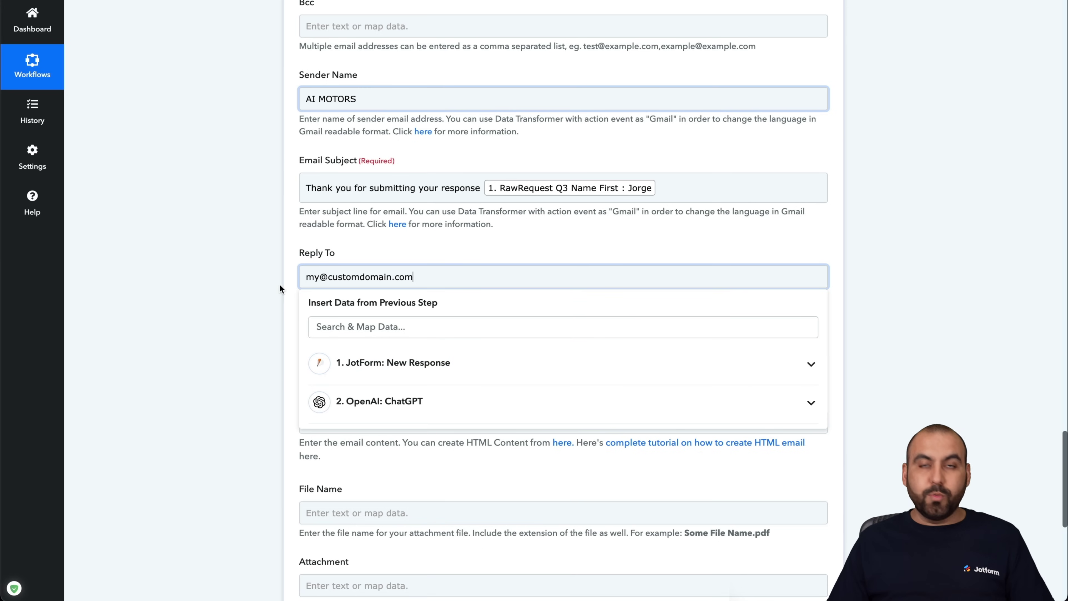
click(286, 290)
- Keep the email content type as Plain
scroll(293, 372, down, 2)
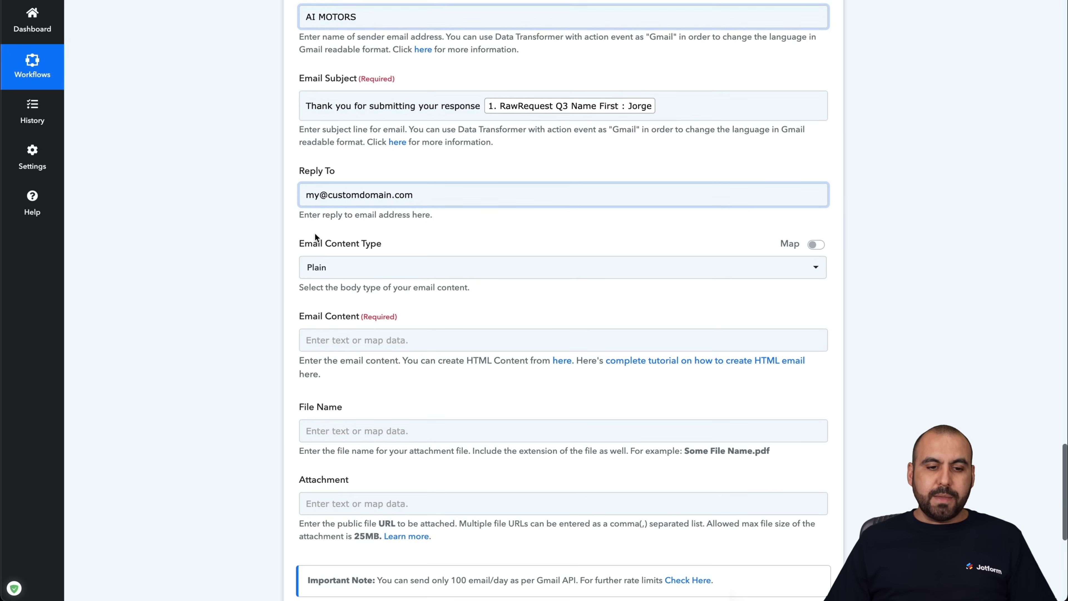
click(351, 268)
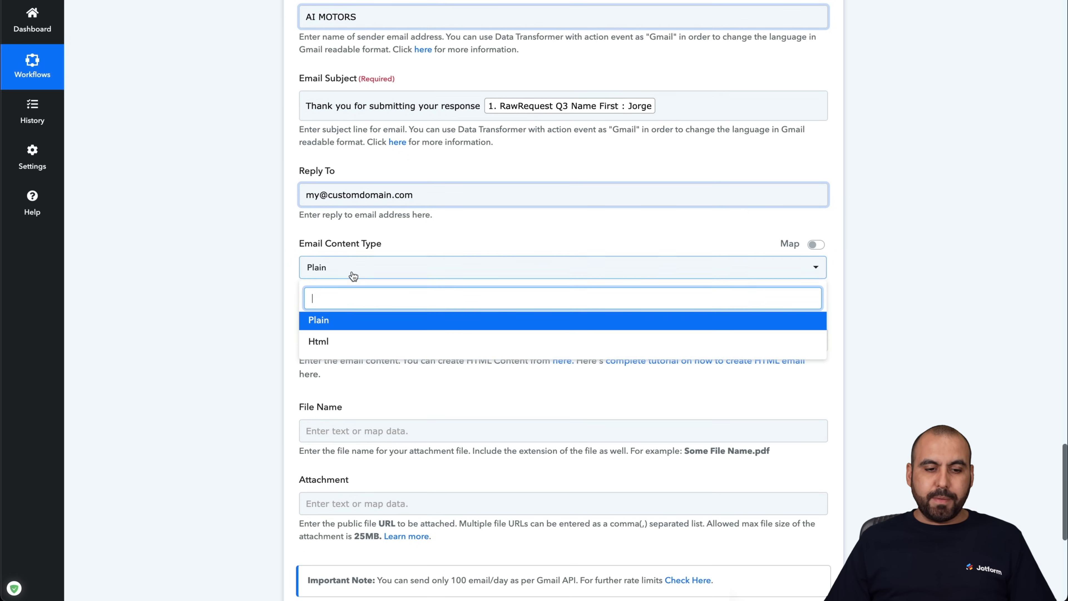
click(294, 277)
scroll(294, 415, down, 1)
click(367, 281)
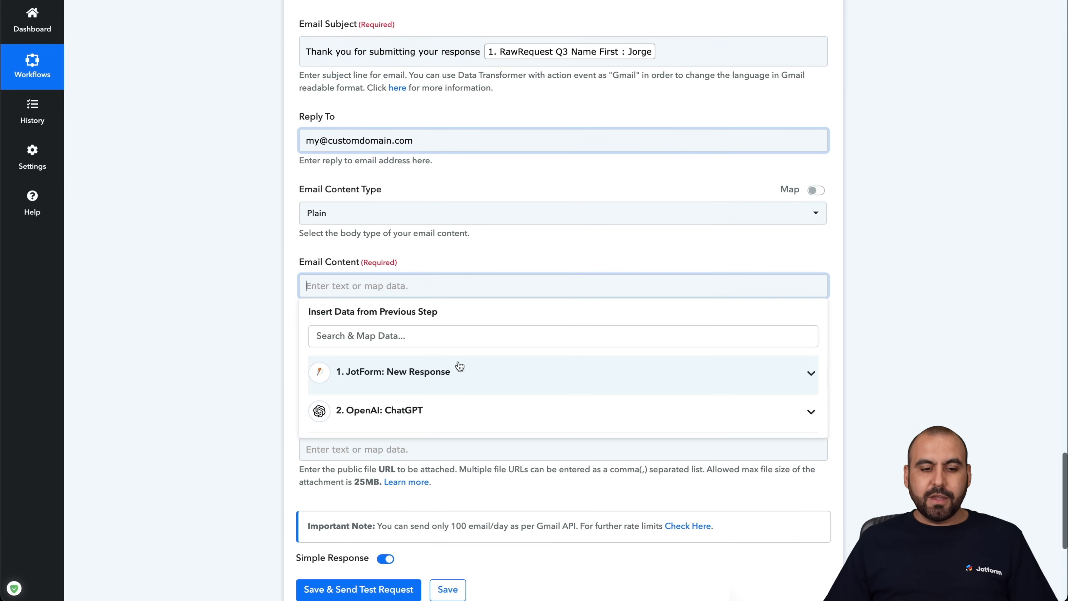
- Map ChatGPT's 2. Choices 0 Message Content into the email body
click(450, 422)
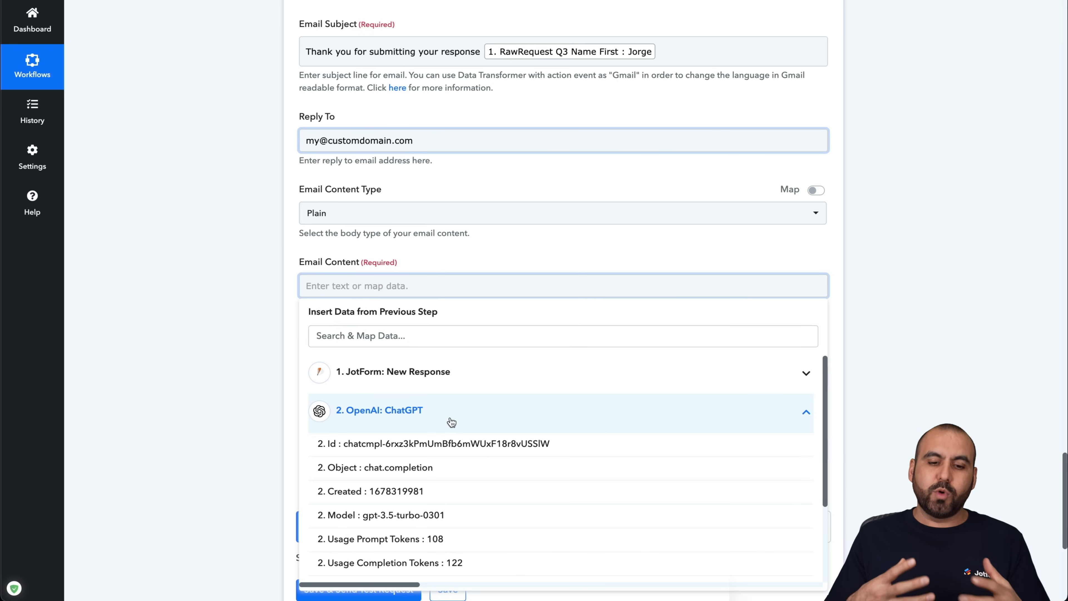
scroll(455, 423, down, 3)
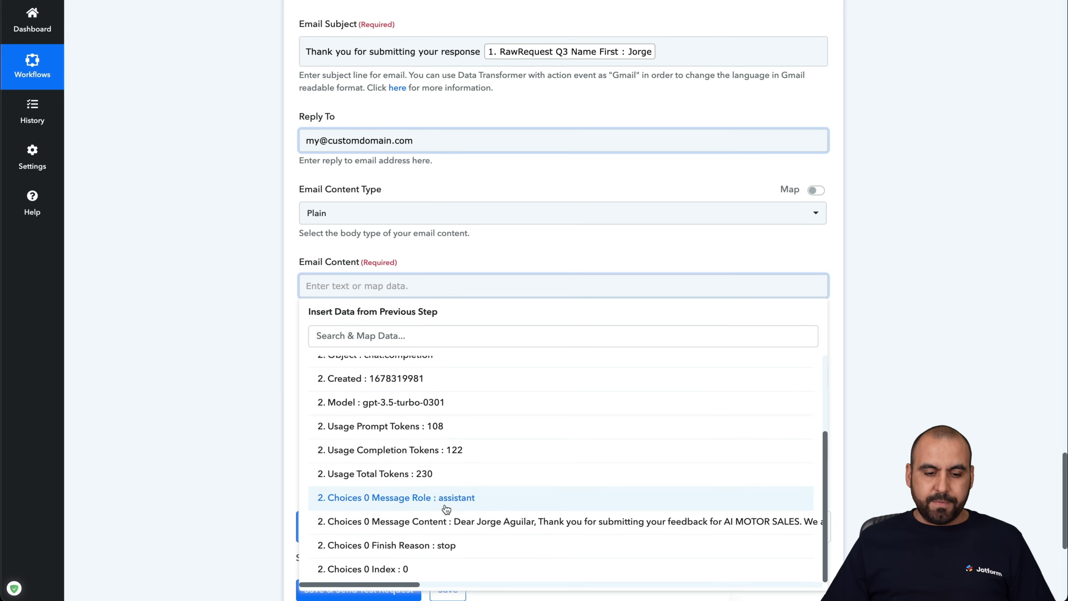
click(421, 522)
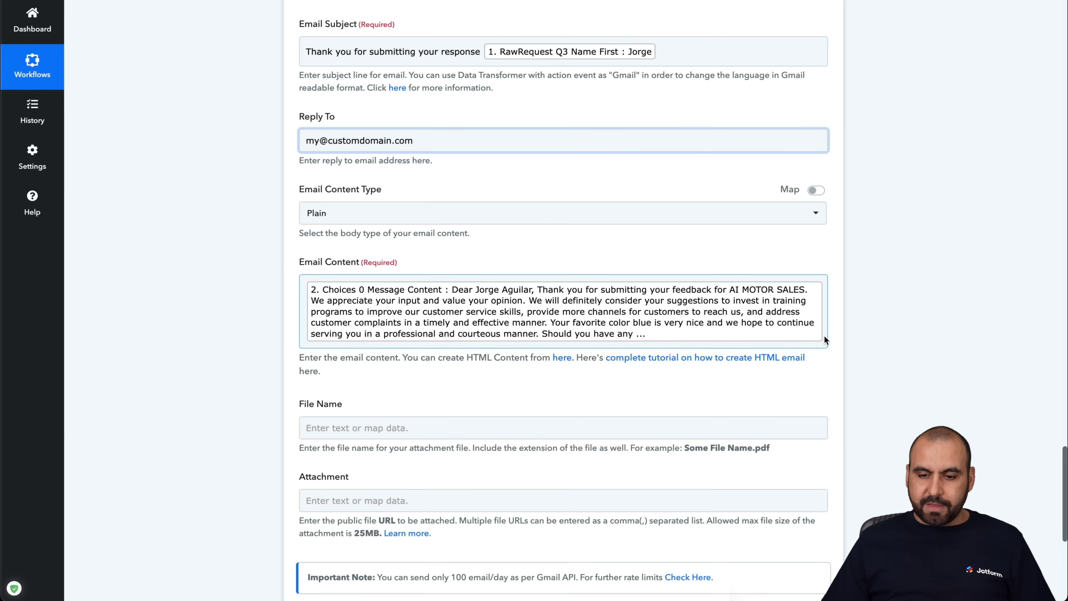
- Add a new 'Submission' line followed by the Jotform 1. SubmissionID value
click(825, 340)
key(Return)
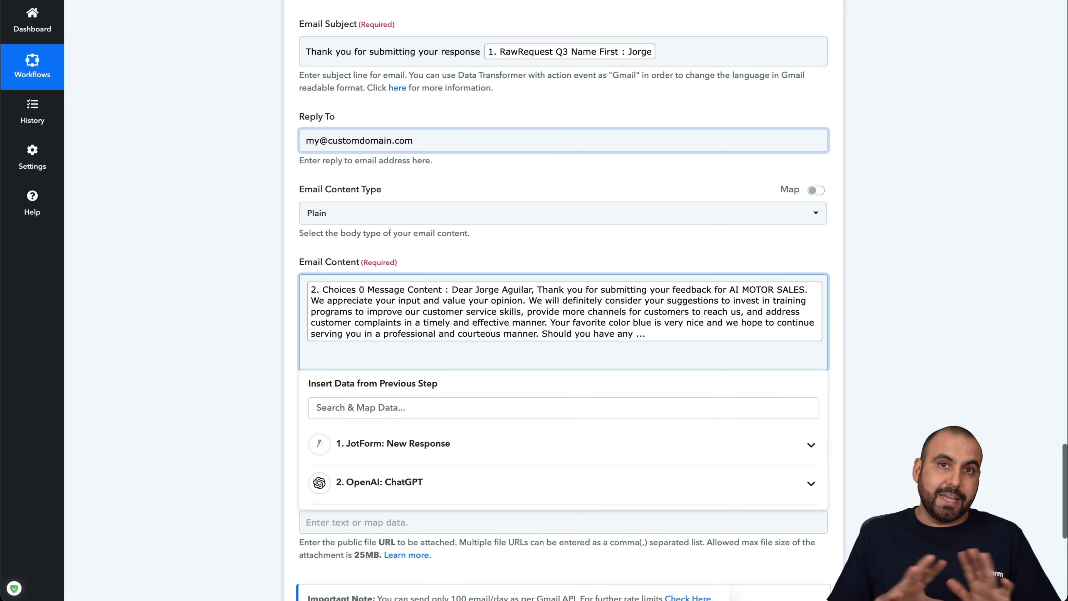
text(Submission IS)
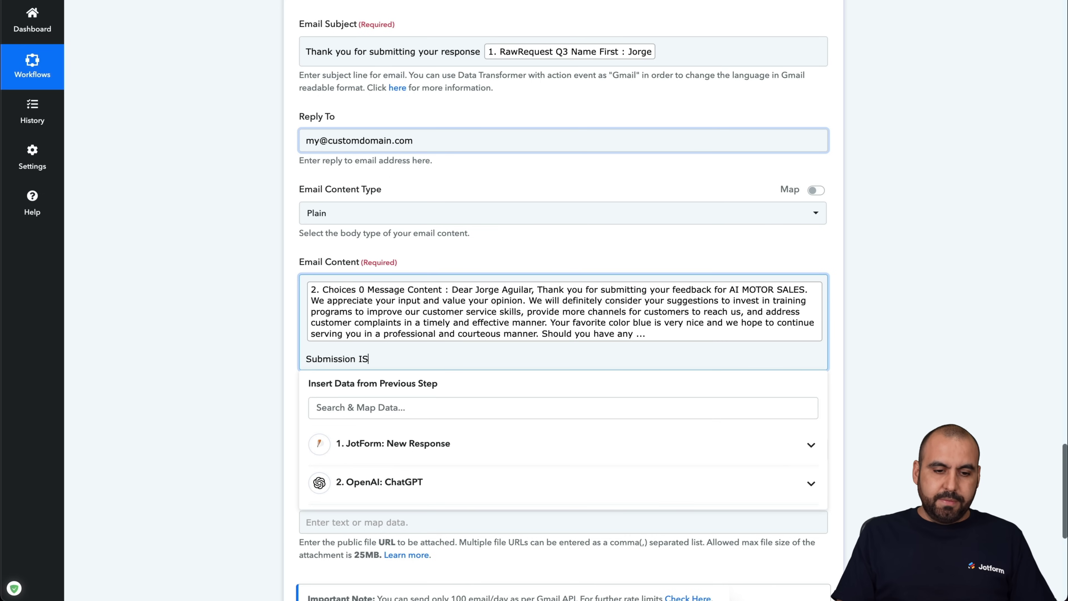
click(489, 445)
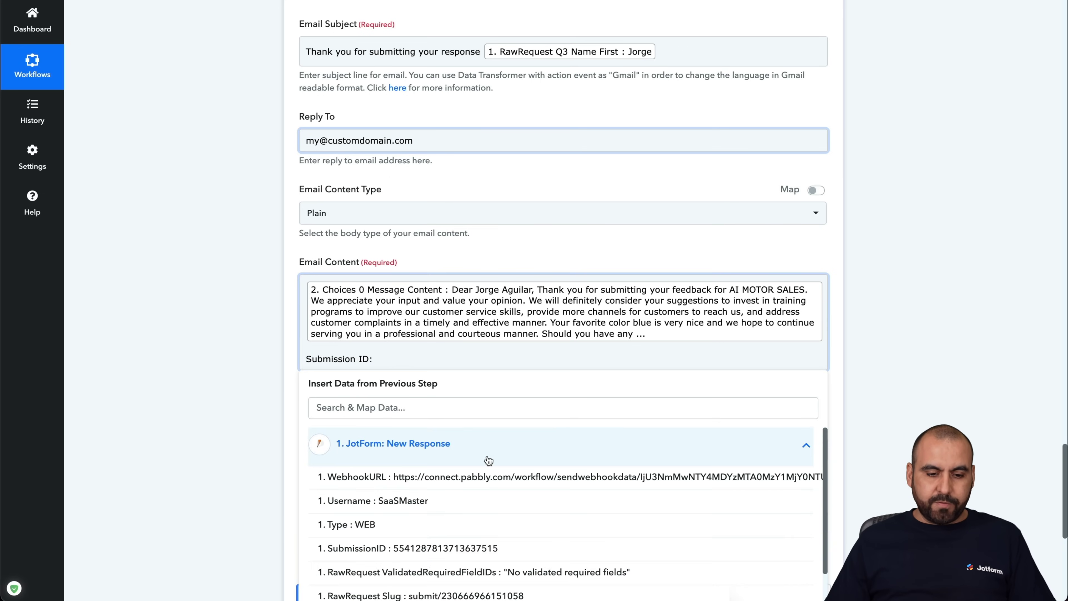
scroll(441, 528, down, 1)
click(442, 530)
click(487, 395)
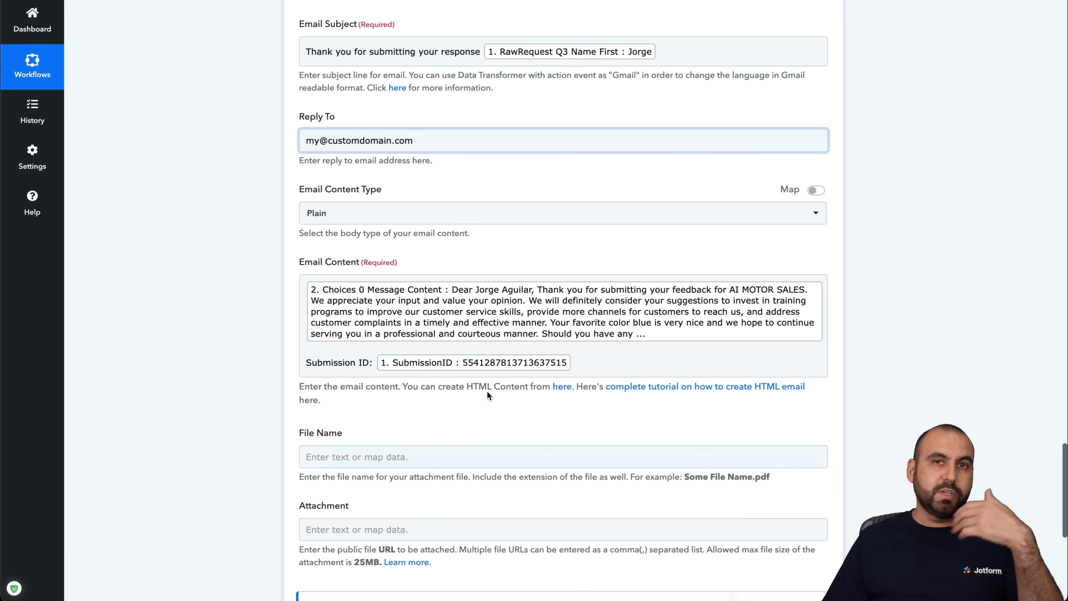
- Save the Gmail step and send a test request
scroll(488, 392, down, 3)
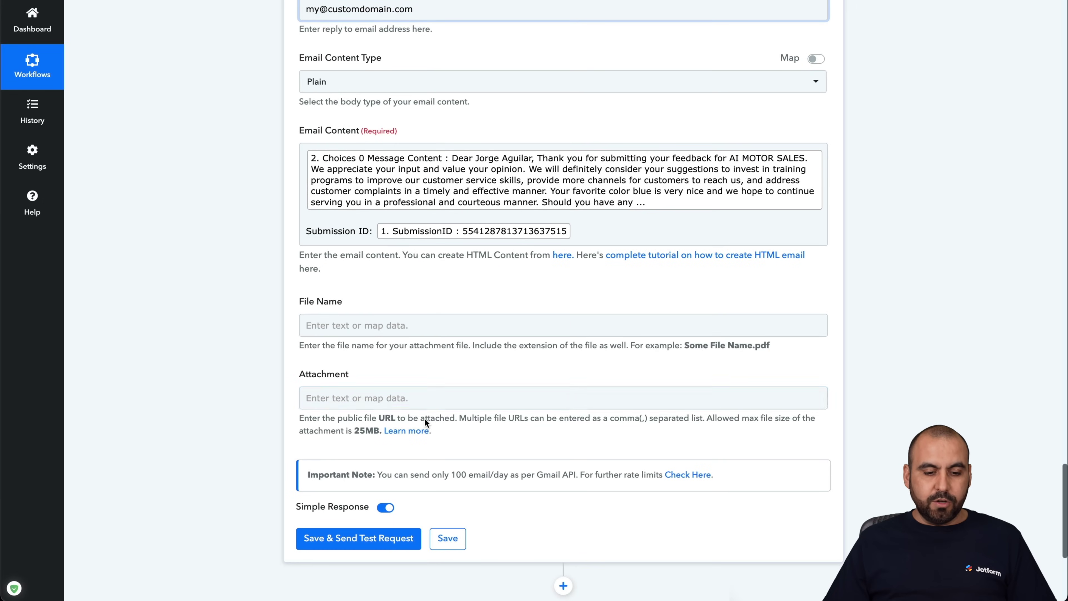
scroll(425, 419, down, 3)
click(388, 404)
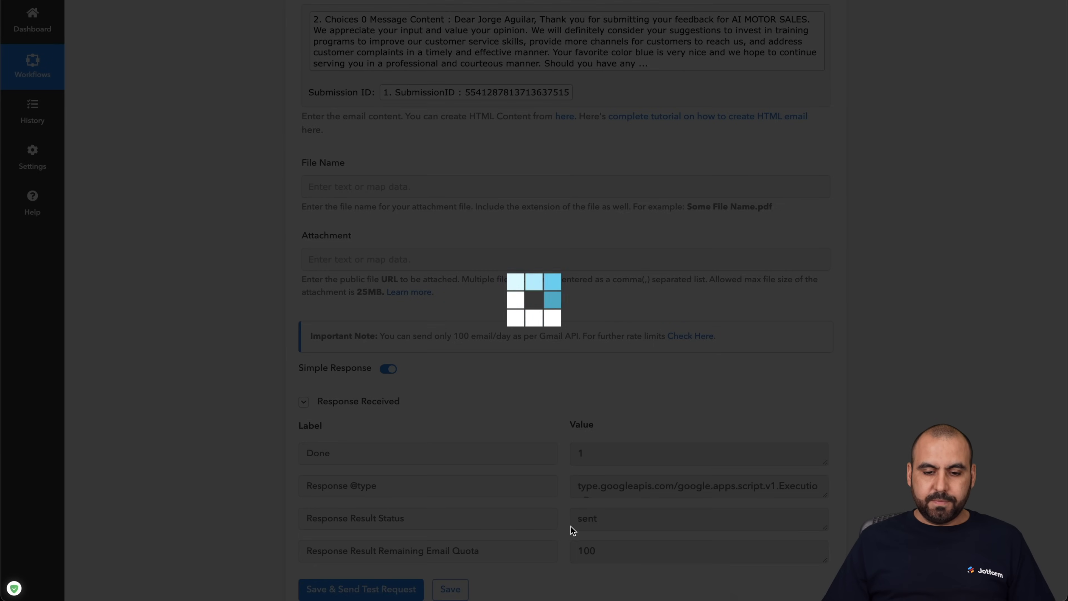
- Review the response values: status sent and 100 emails of quota remaining
scroll(608, 415, down, 2)
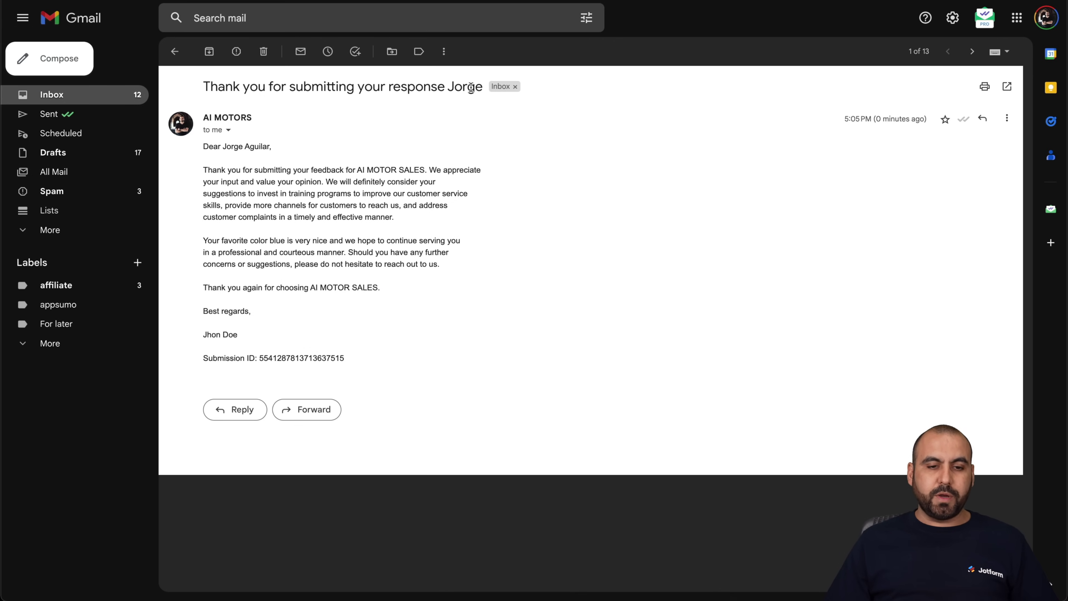
click(229, 130)
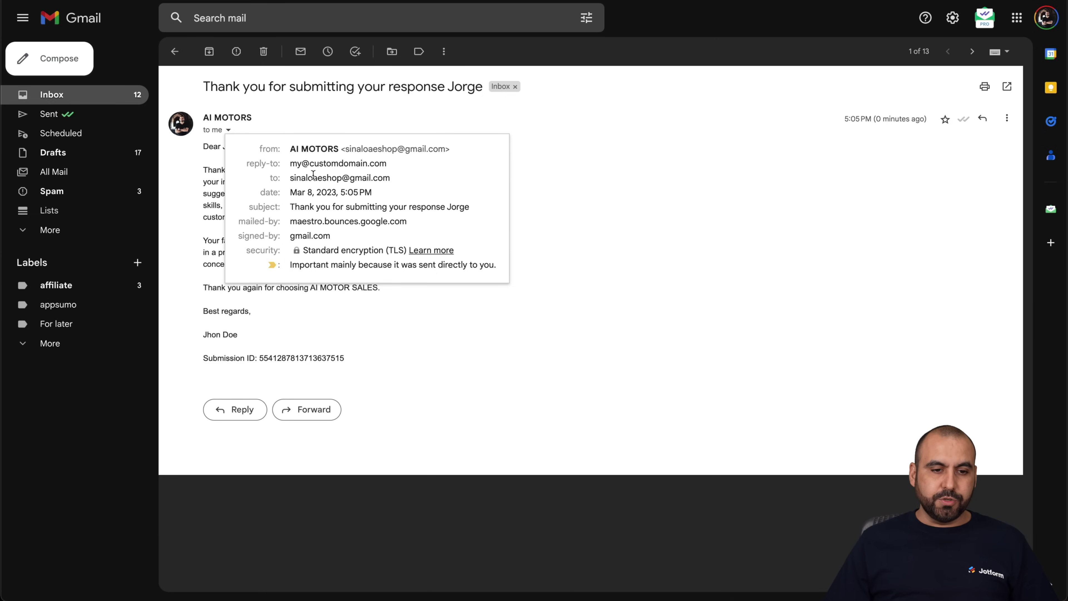
click(562, 192)
drag(206, 145, 442, 352)
click(442, 352)
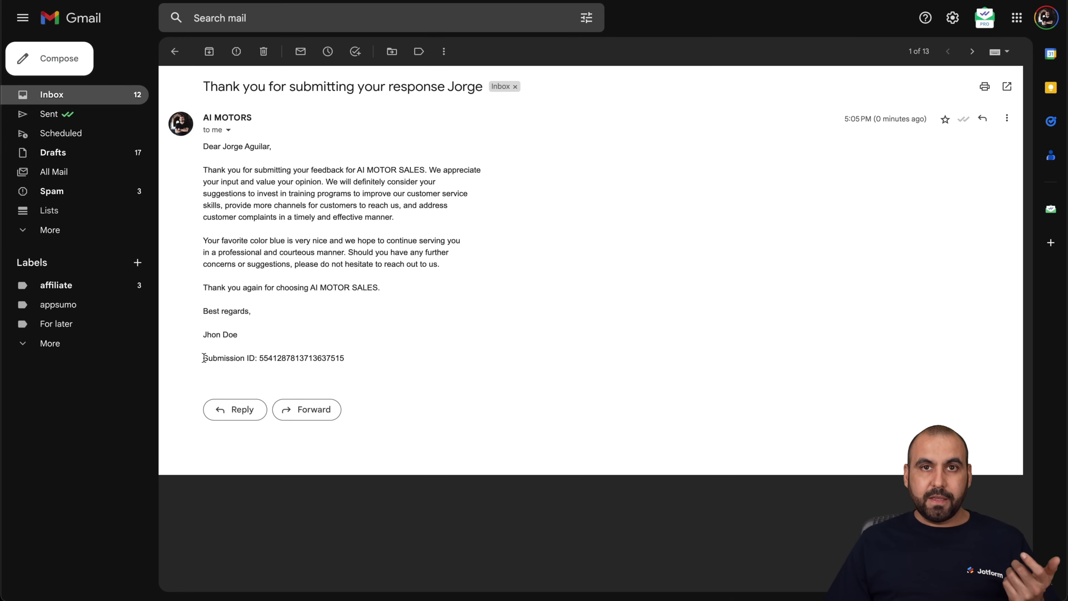
drag(204, 358, 354, 362)
click(354, 361)
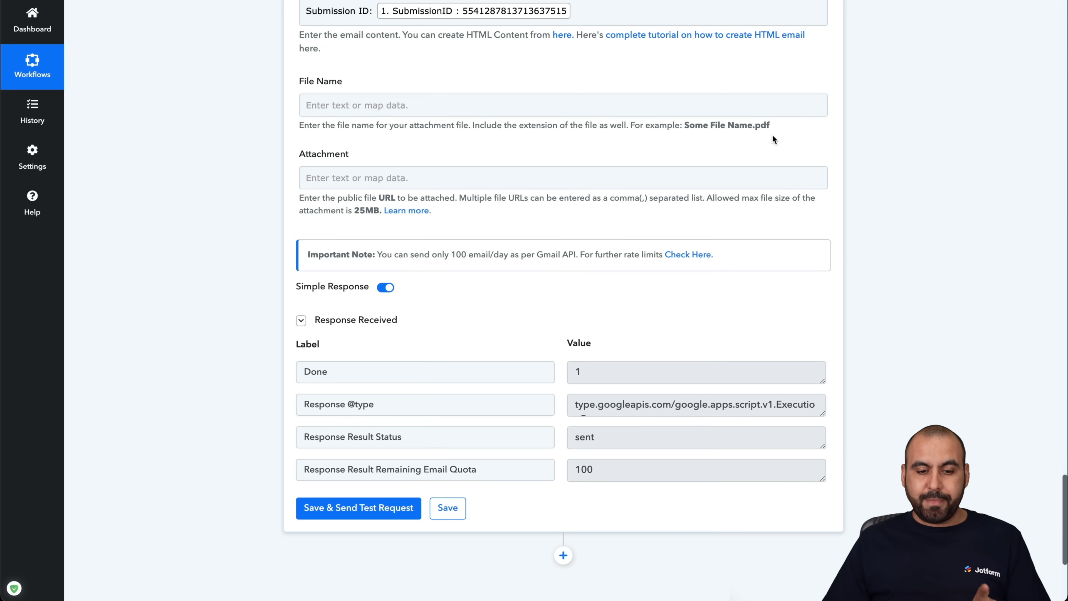
- Scroll up to the JotForm New Response trigger at the top of the Autoresponder workflow
scroll(773, 135, up, 10)
scroll(772, 135, up, 10)
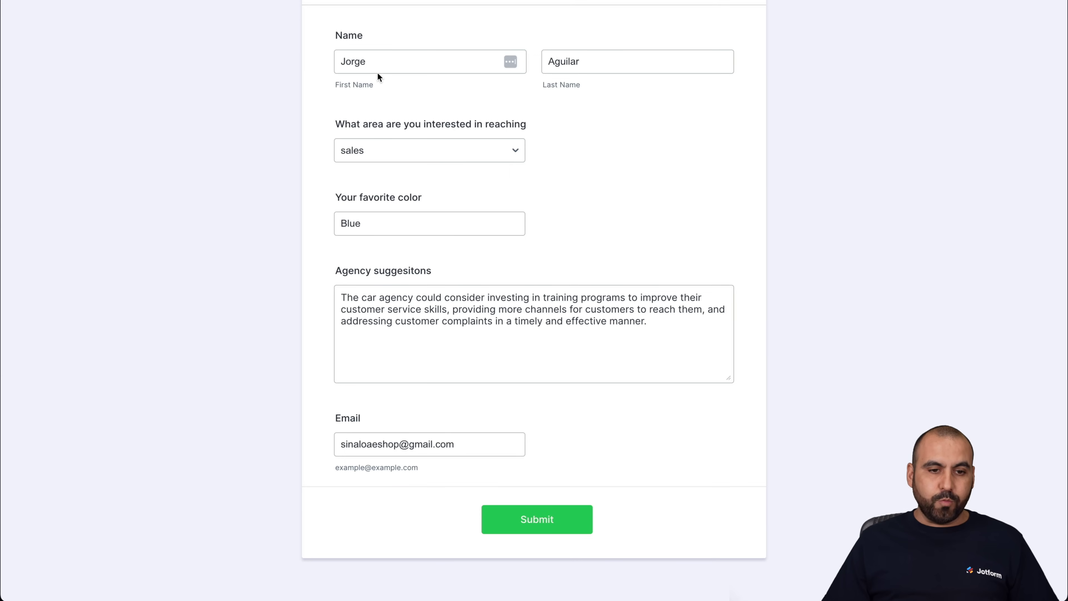
- Enter a new customer's name, choose refunds, favourite colour Green, add the car-refund complaint, and submit
double_click(373, 61)
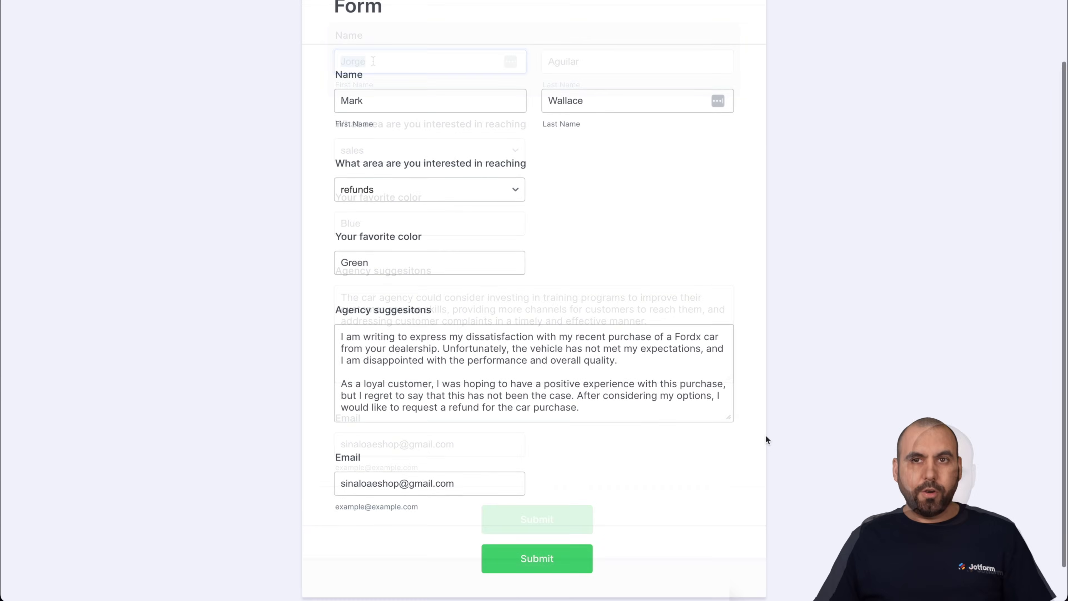
click(385, 110)
click(483, 186)
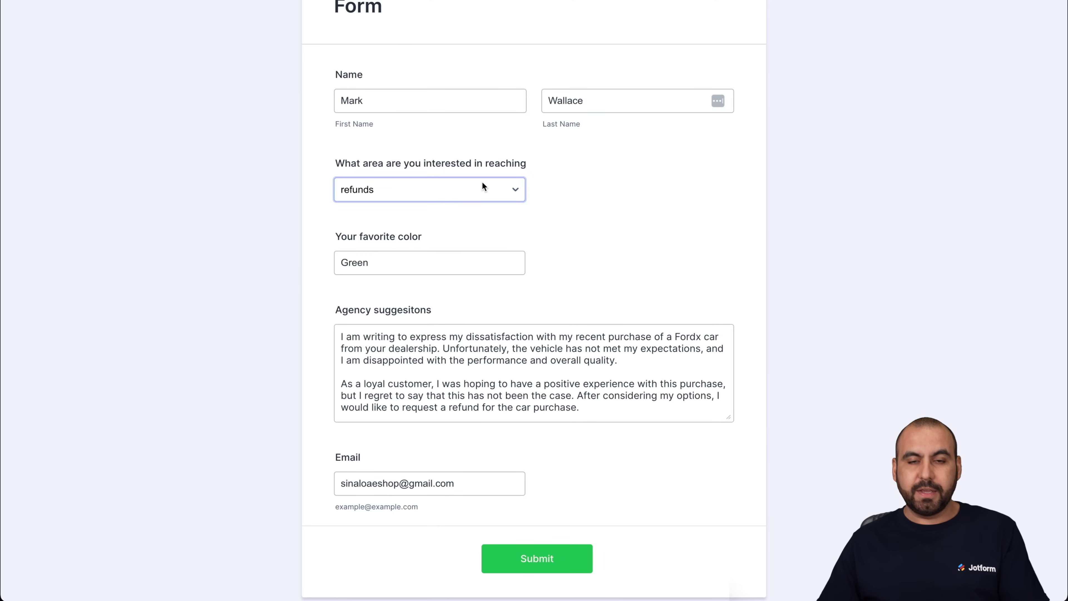
click(373, 273)
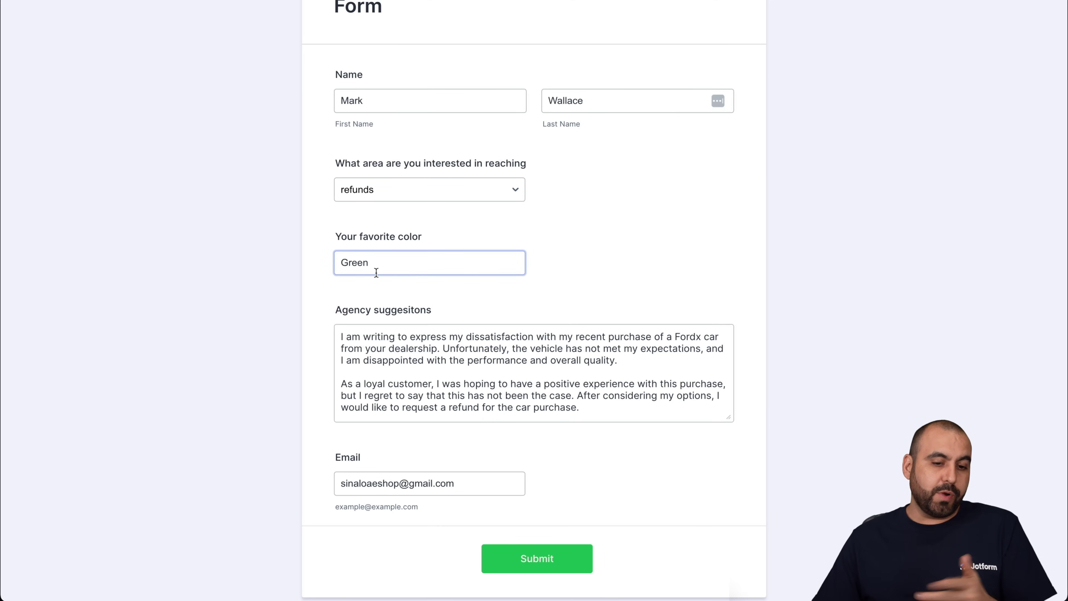
key(Tab)
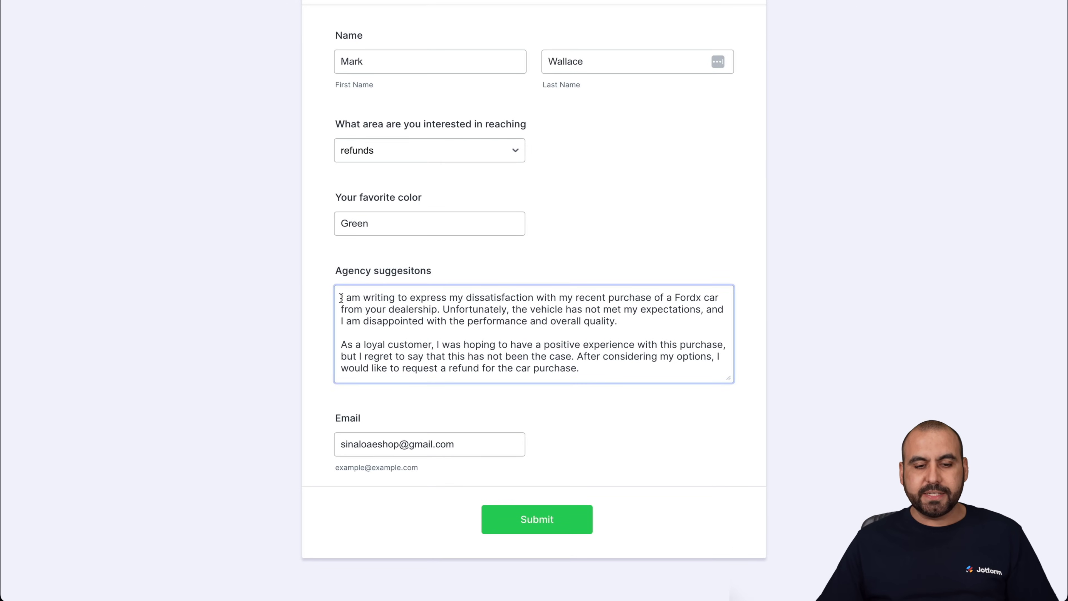
drag(340, 298, 617, 323)
click(635, 330)
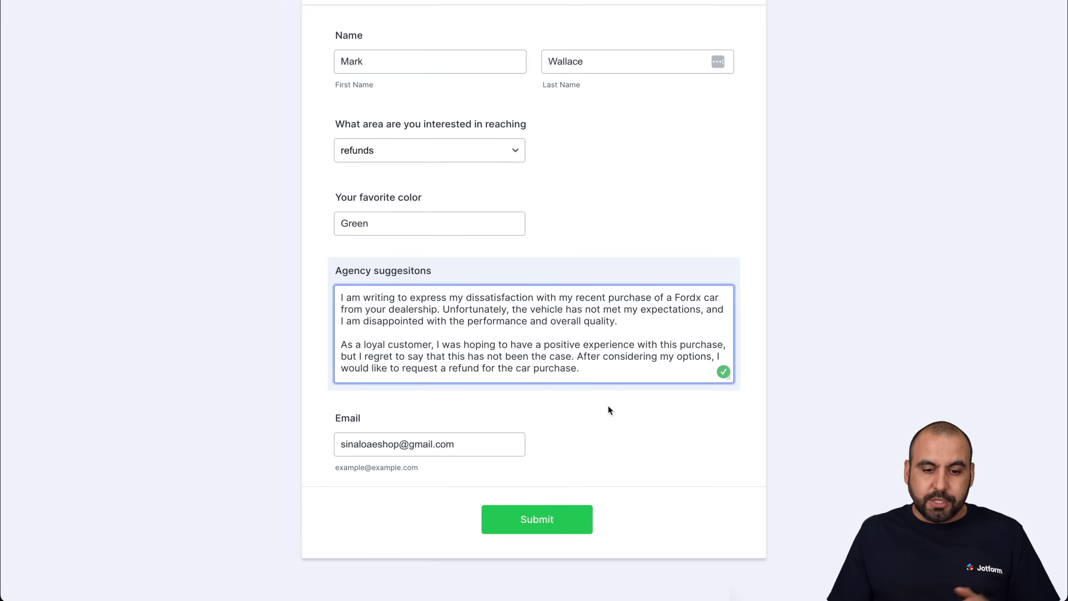
click(562, 517)
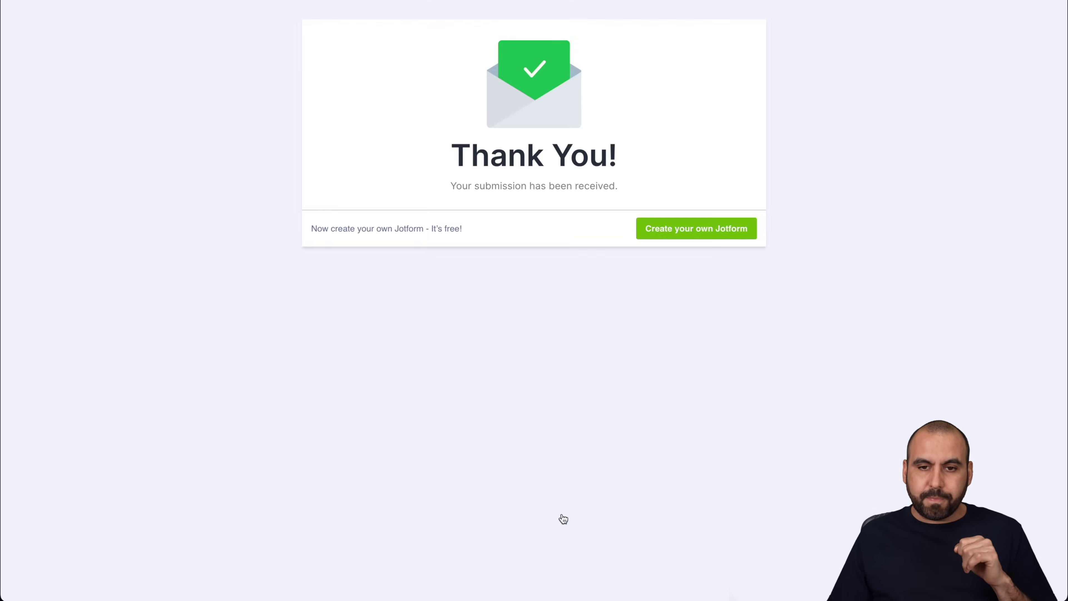
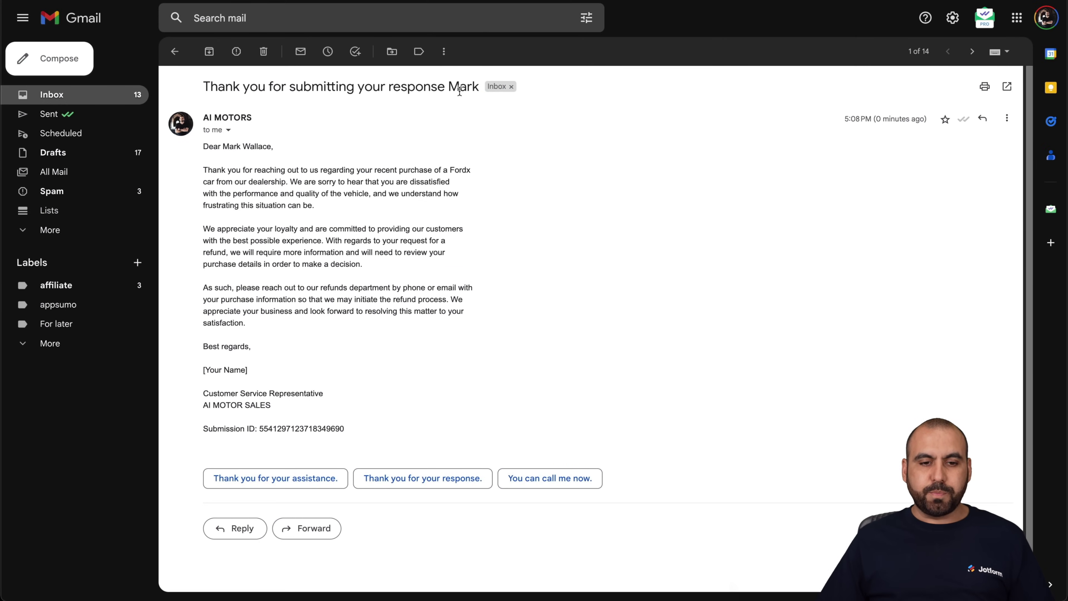
- Highlight the recipient's name in the reply email's subject line
drag(448, 87, 479, 86)
click(477, 113)
right_click(475, 129)
click(253, 166)
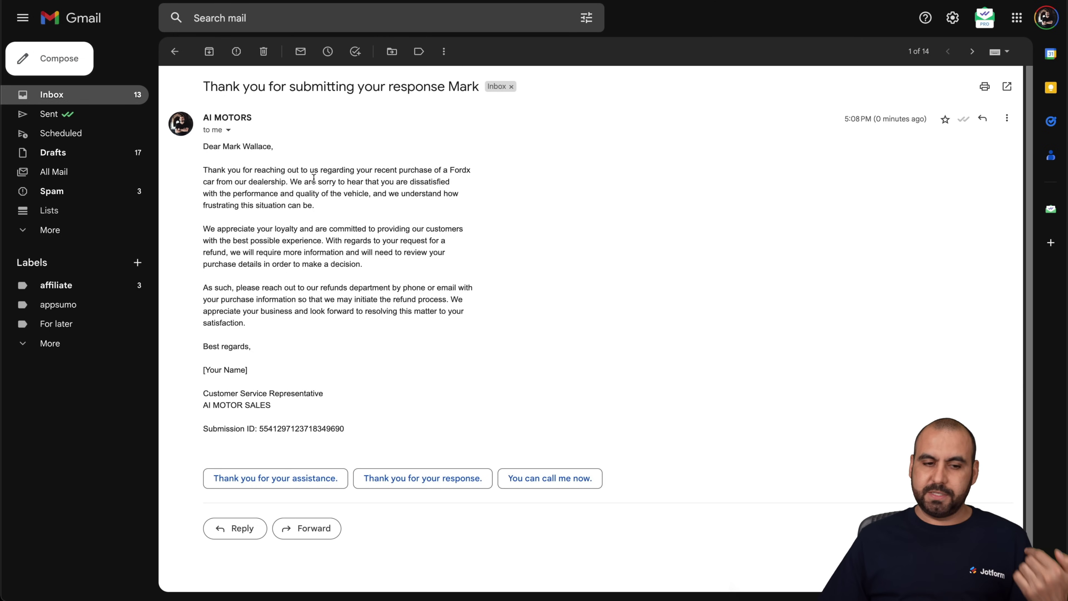
- Highlight the apology sentence, the three main paragraphs and the [Your Name] signature placeholder
drag(290, 182, 407, 182)
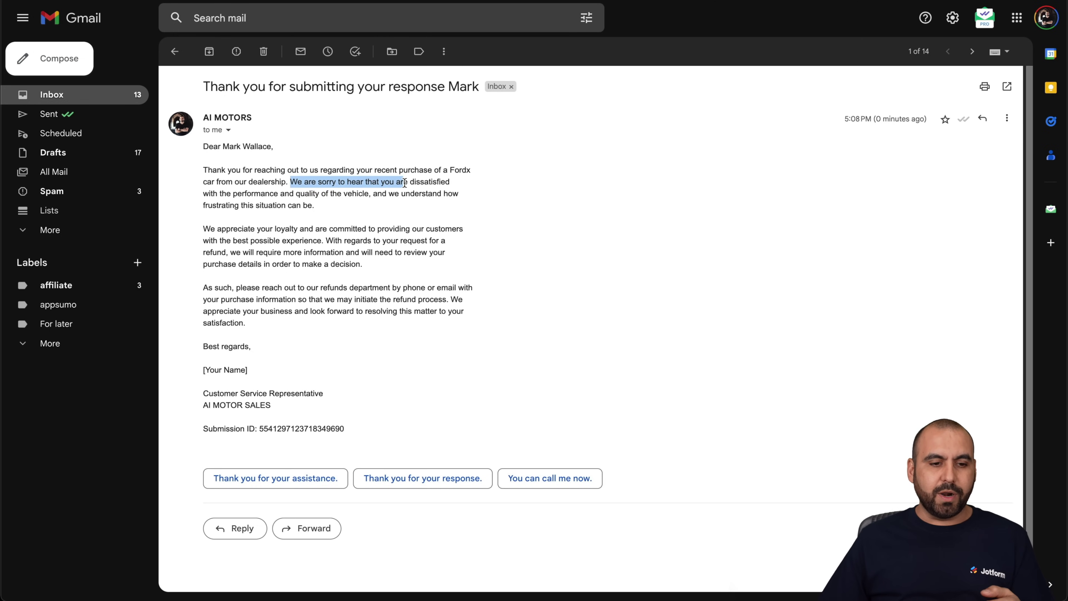
click(393, 217)
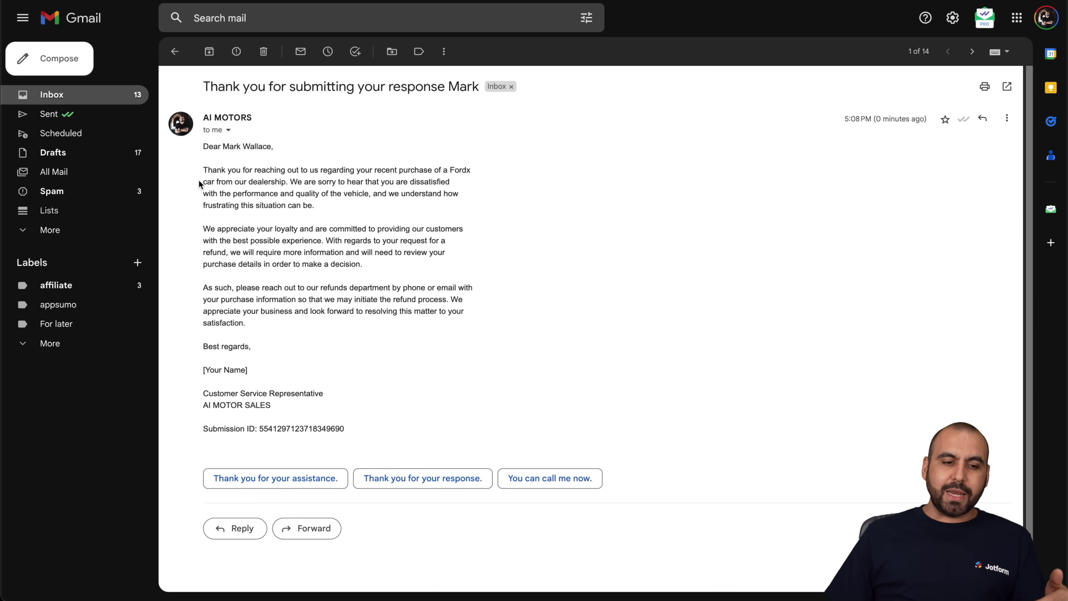
drag(203, 168, 358, 320)
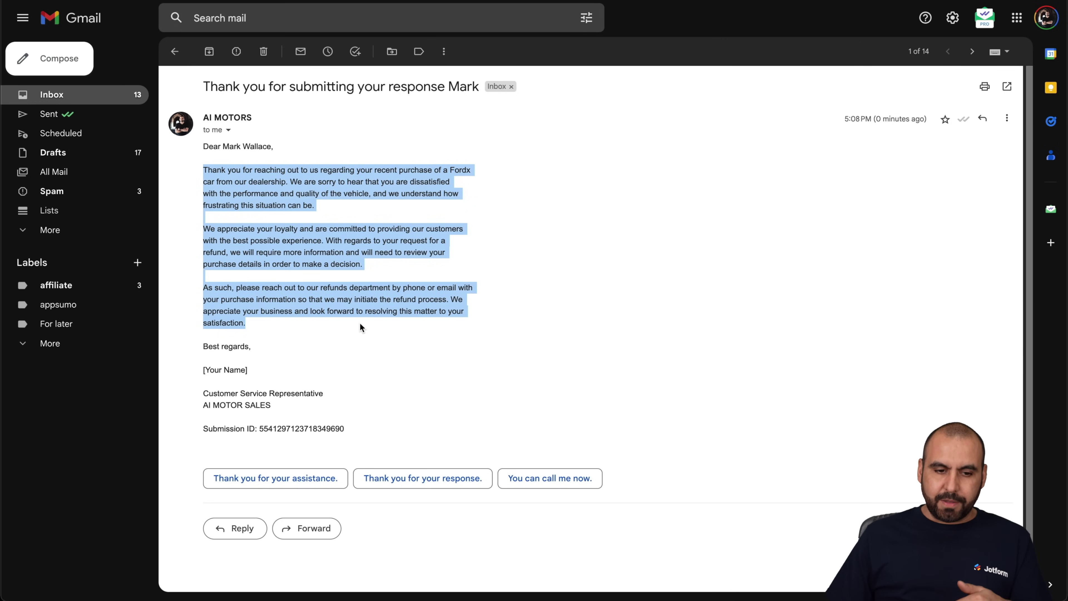
click(361, 327)
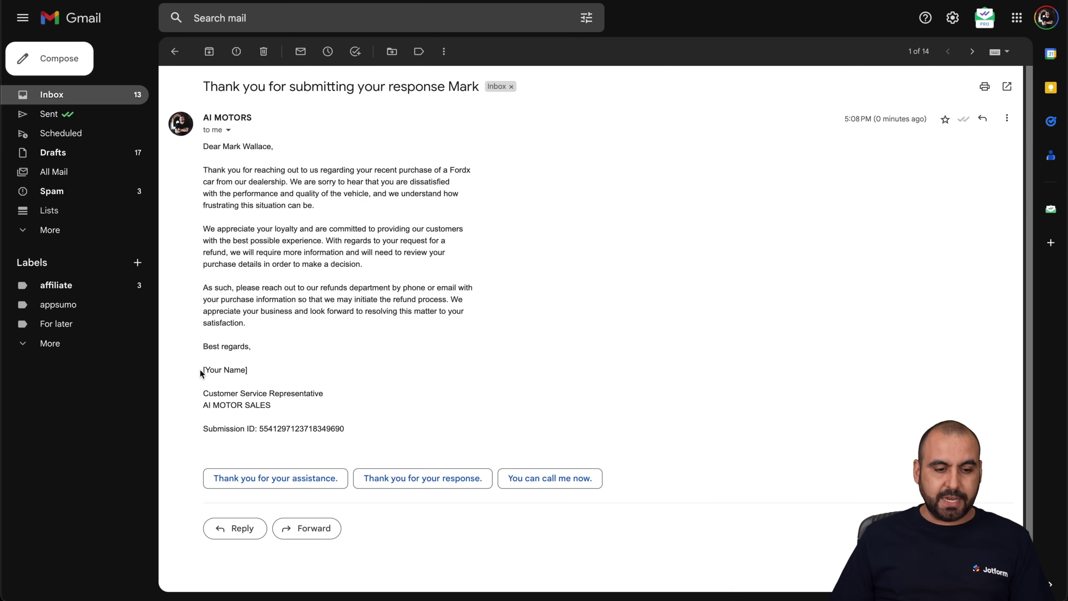
drag(203, 370, 258, 369)
key(ctrl+c)
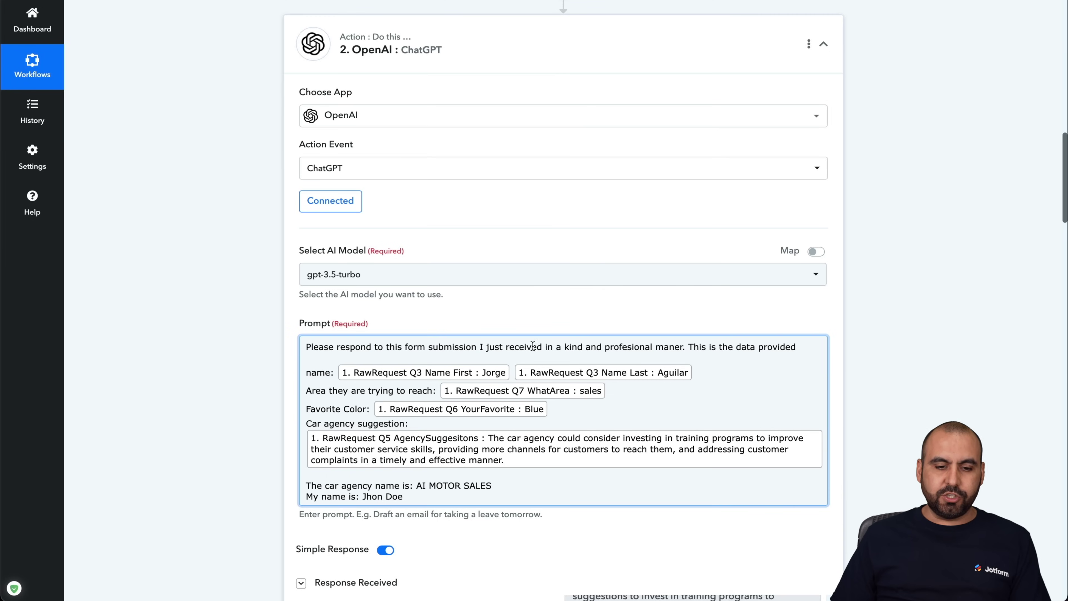
scroll(532, 346, down, 1)
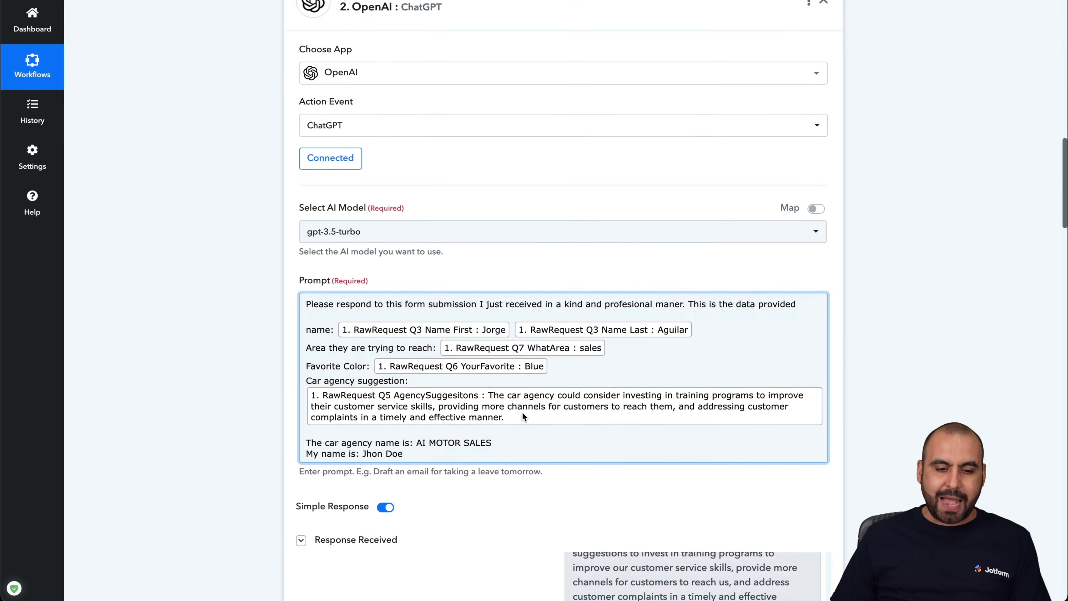
- Add a new prompt line starting 'Don't add this variable' followed by the pasted [Your Name] placeholder
click(420, 443)
key(Return)
key(Return)
text(Don't add )
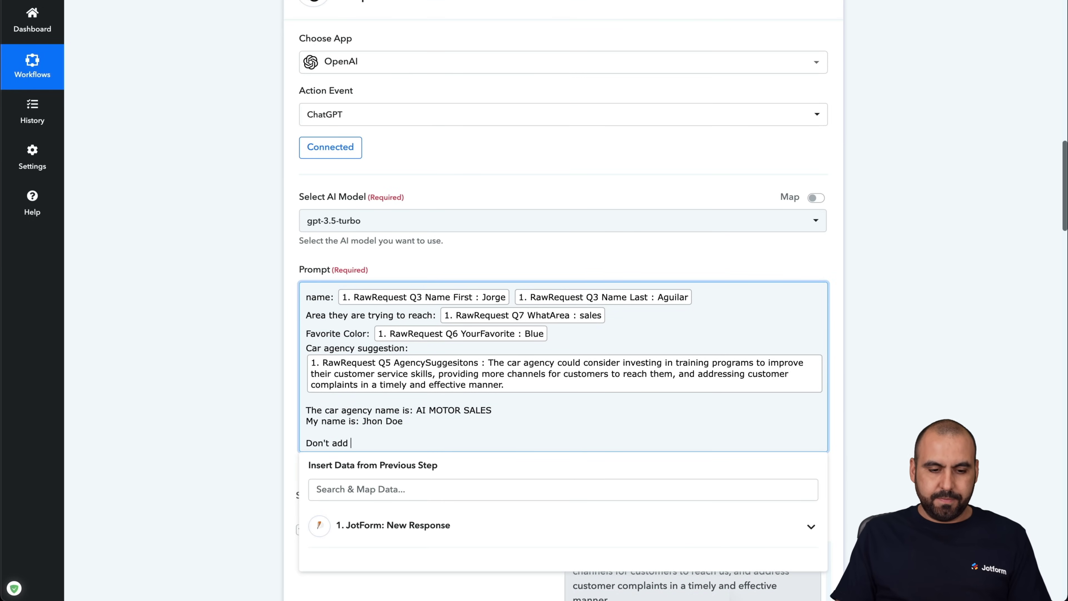
text(this variable bos)
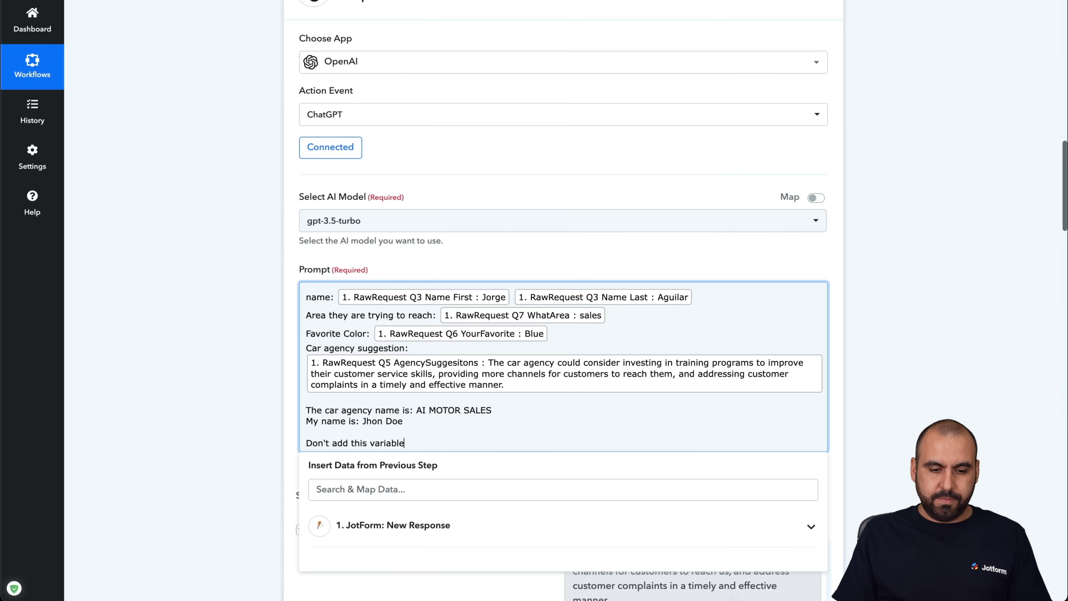
key(BackSpace)
key(BackSpace)
key(BackSpace)
key(BackSpace)
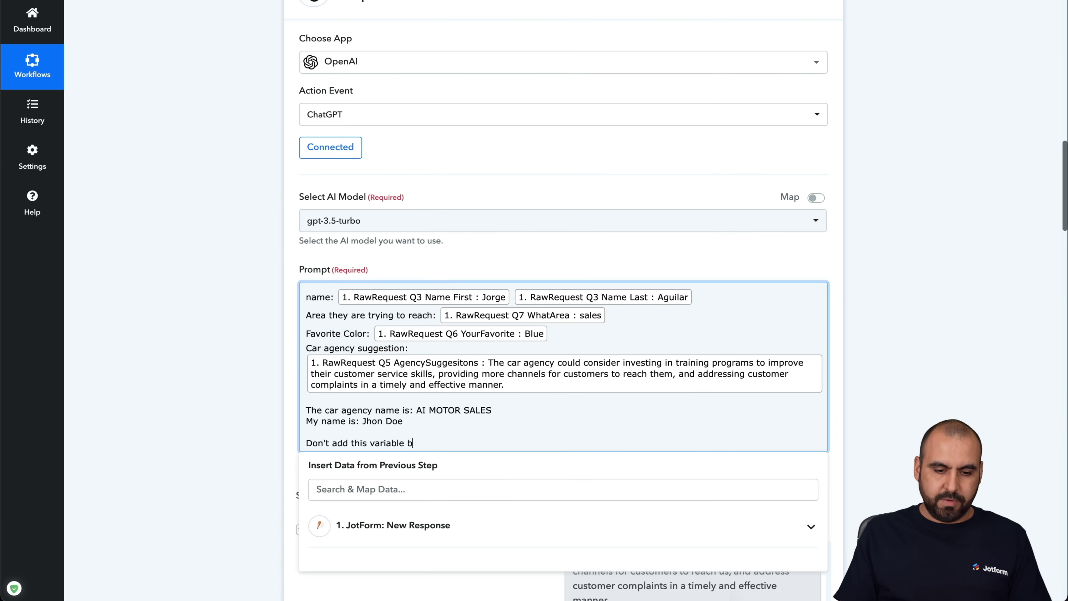
key(ctrl+v)
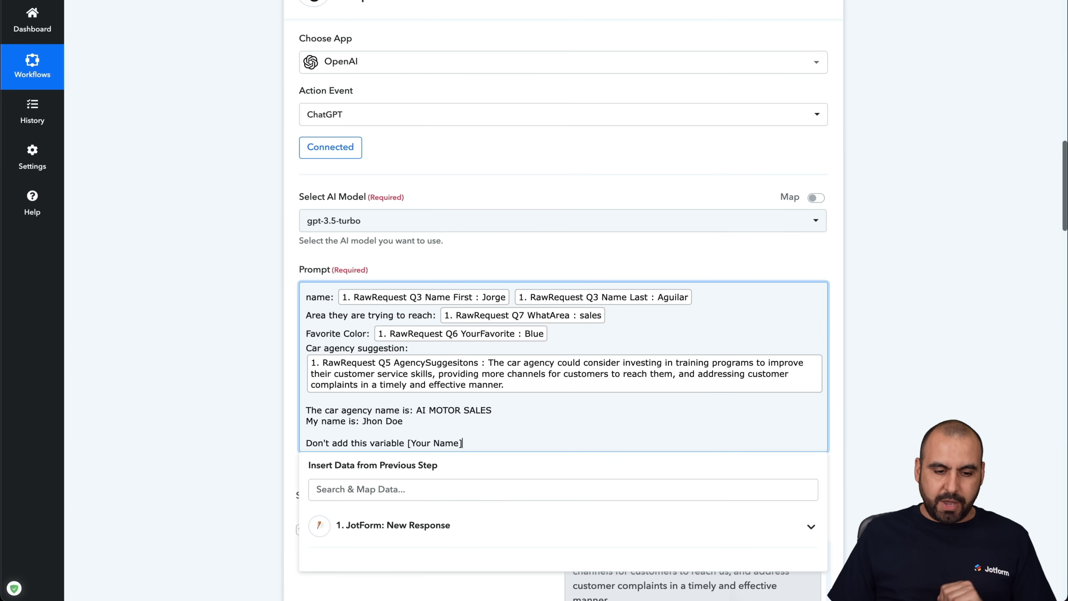
click(434, 411)
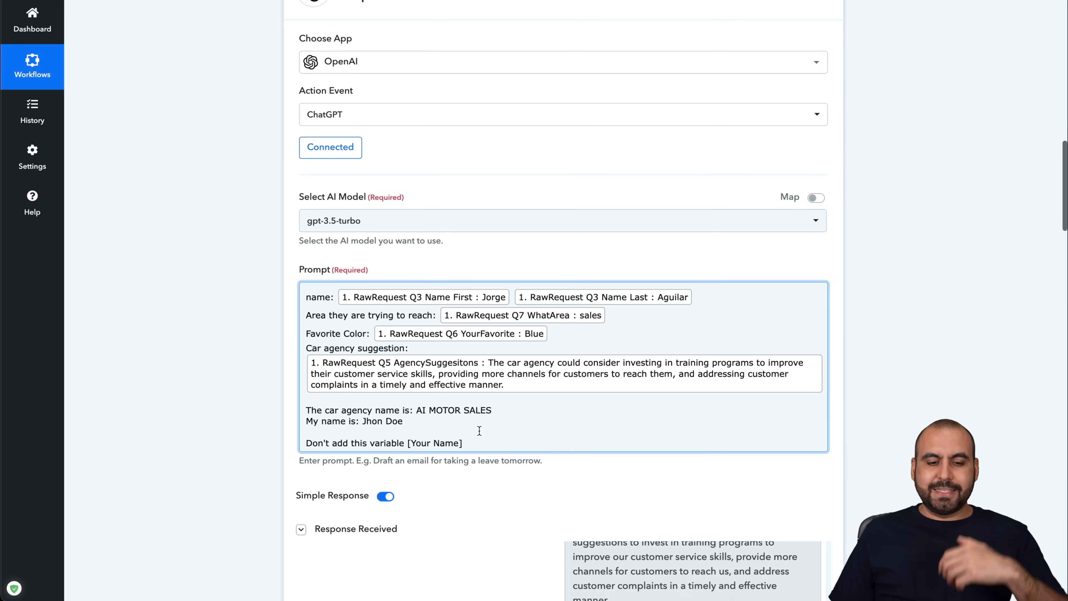
scroll(480, 432, down, 10)
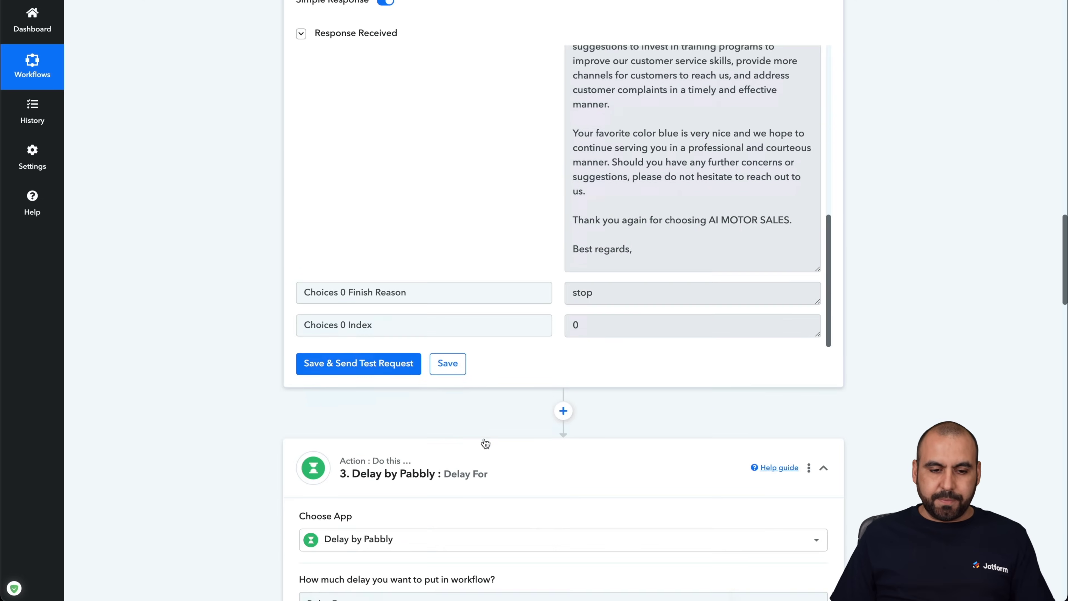
- Save and rerun the ChatGPT test, then enlarge the reply box to read the 273-token response
click(398, 373)
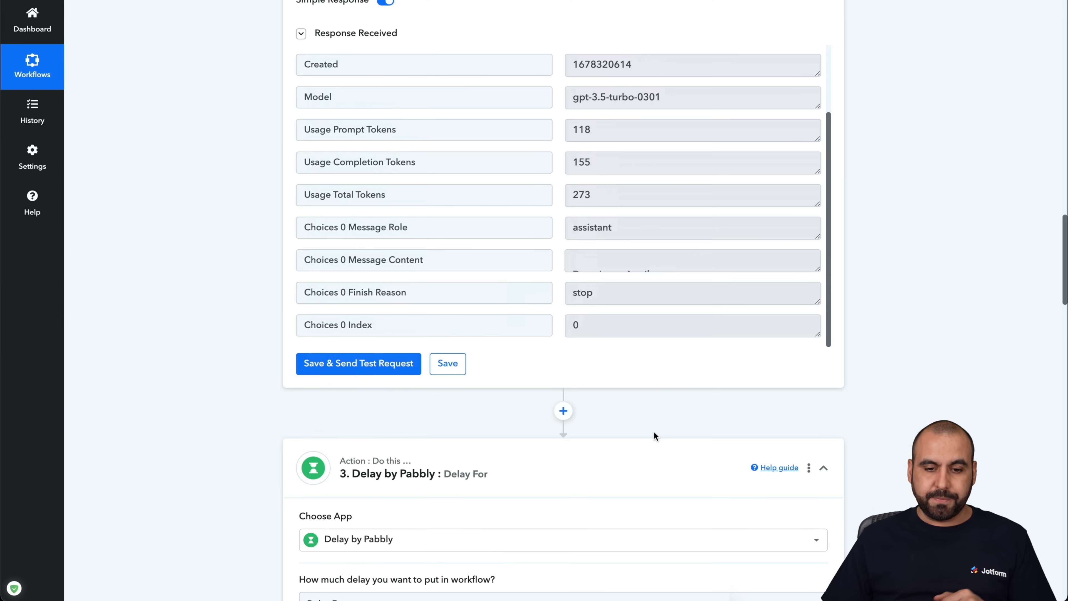
scroll(661, 251, down, 2)
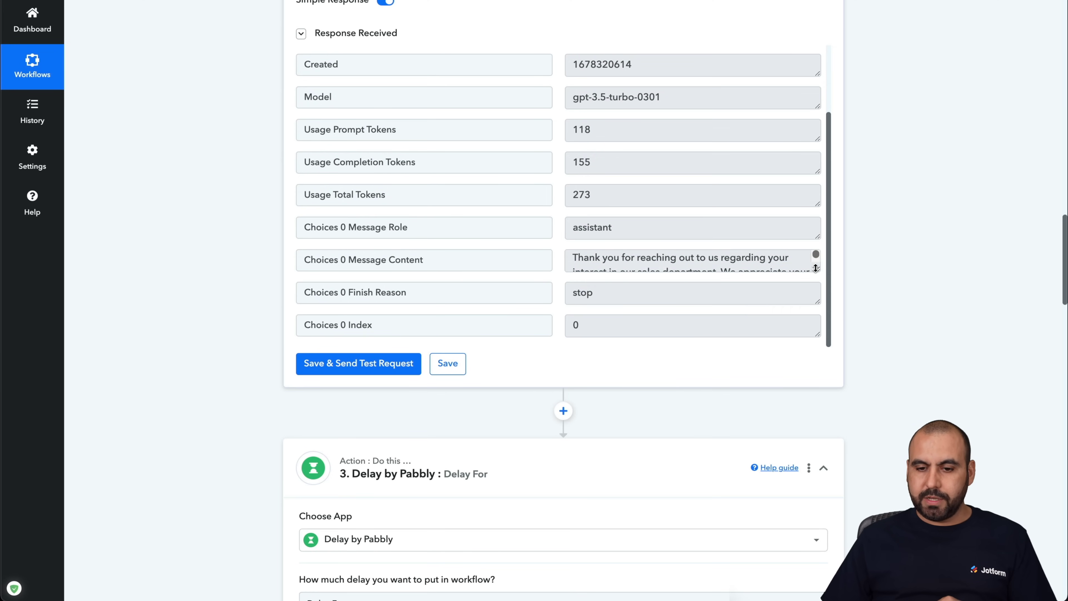
drag(817, 269, 816, 481)
scroll(863, 249, down, 3)
scroll(691, 159, down, 3)
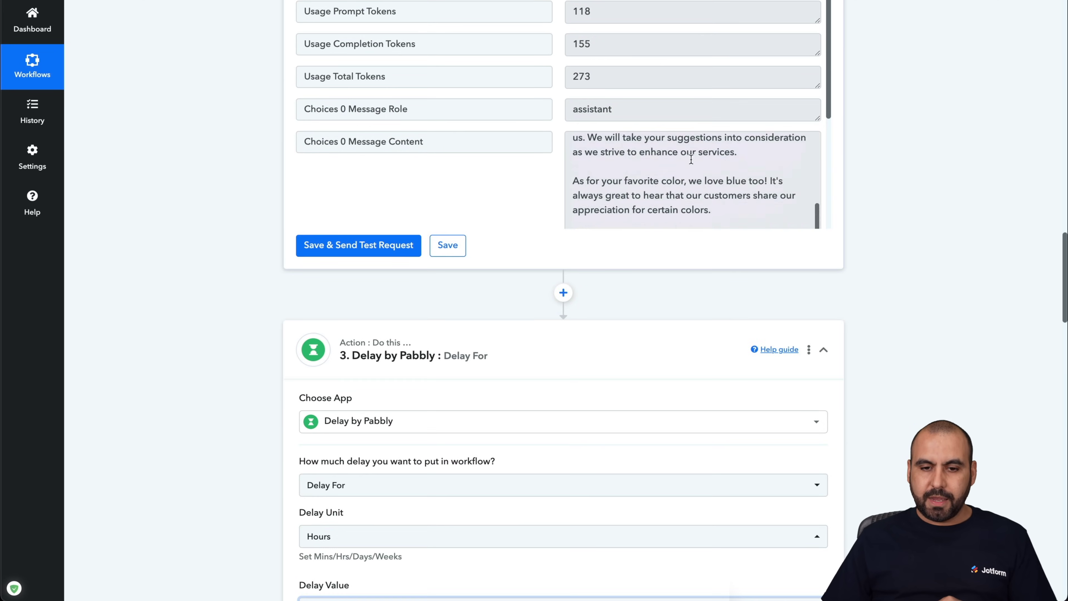
scroll(692, 159, down, 5)
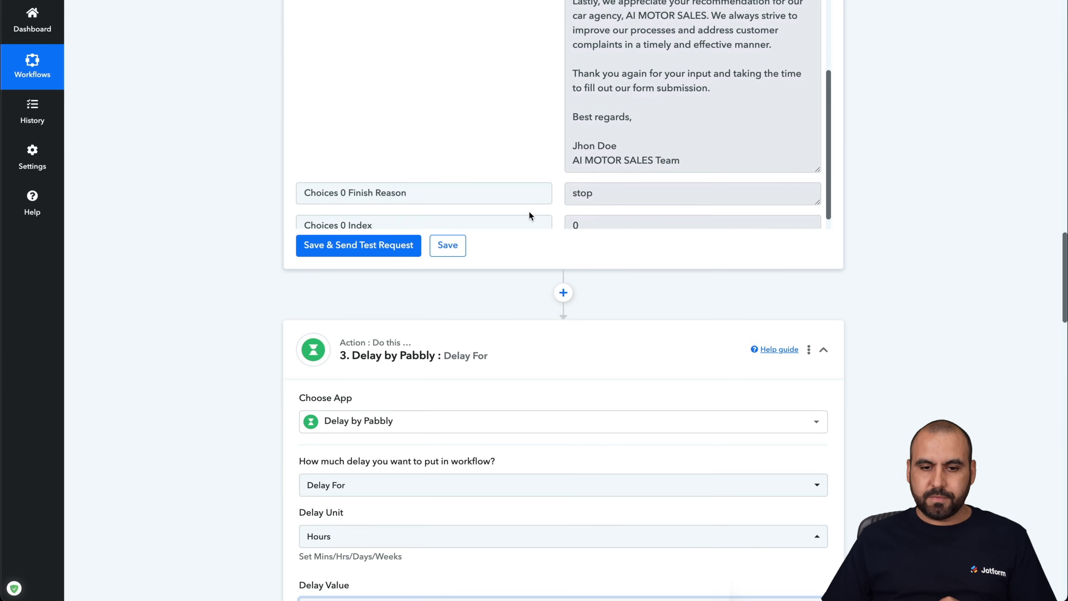
scroll(645, 99, up, 8)
scroll(855, 162, up, 3)
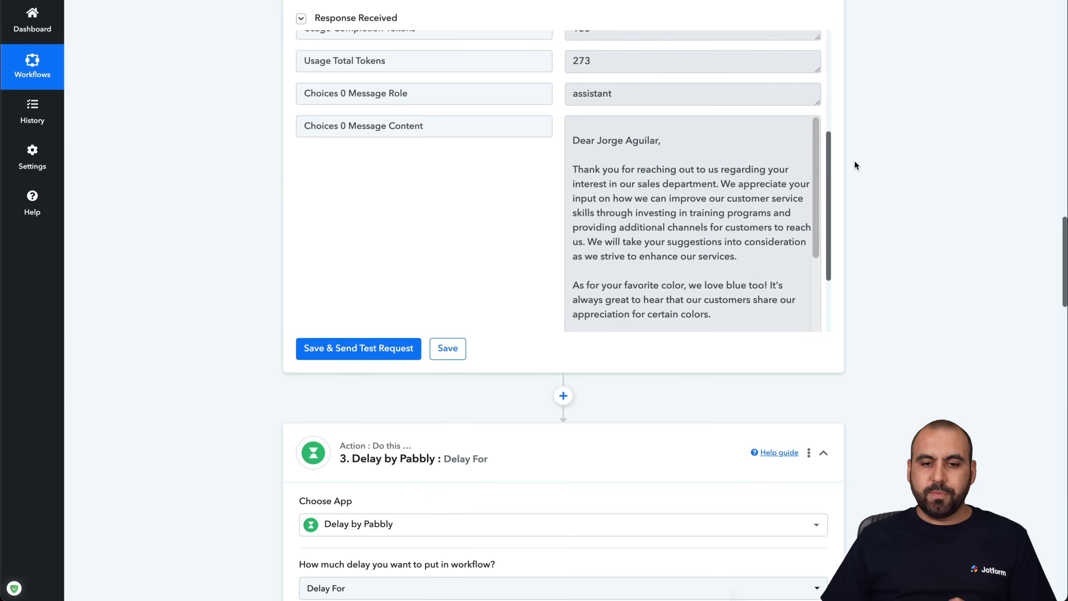
scroll(856, 165, up, 2)
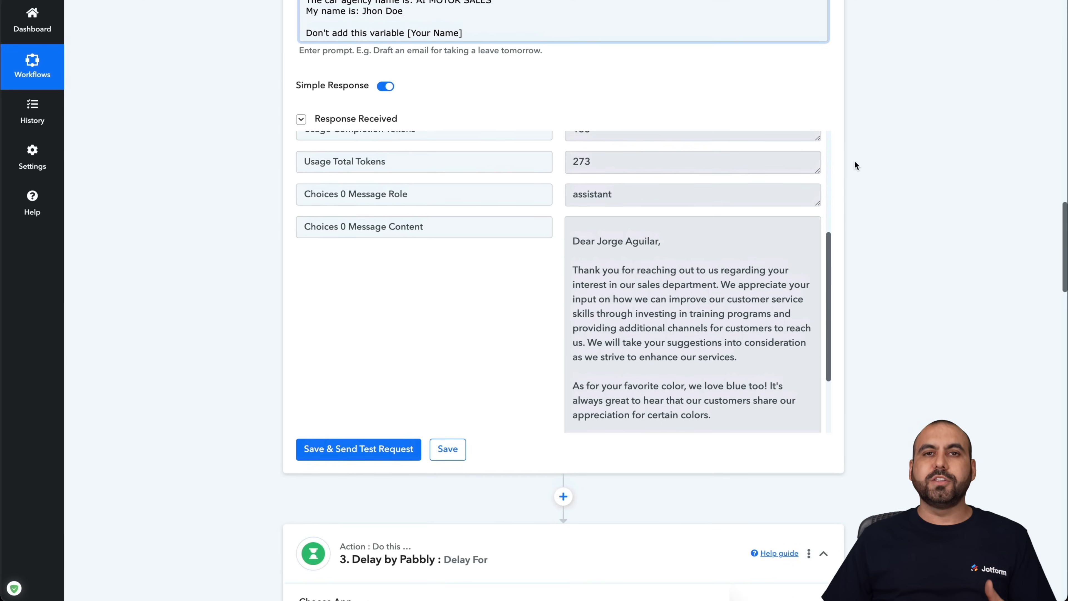
scroll(855, 160, up, 4)
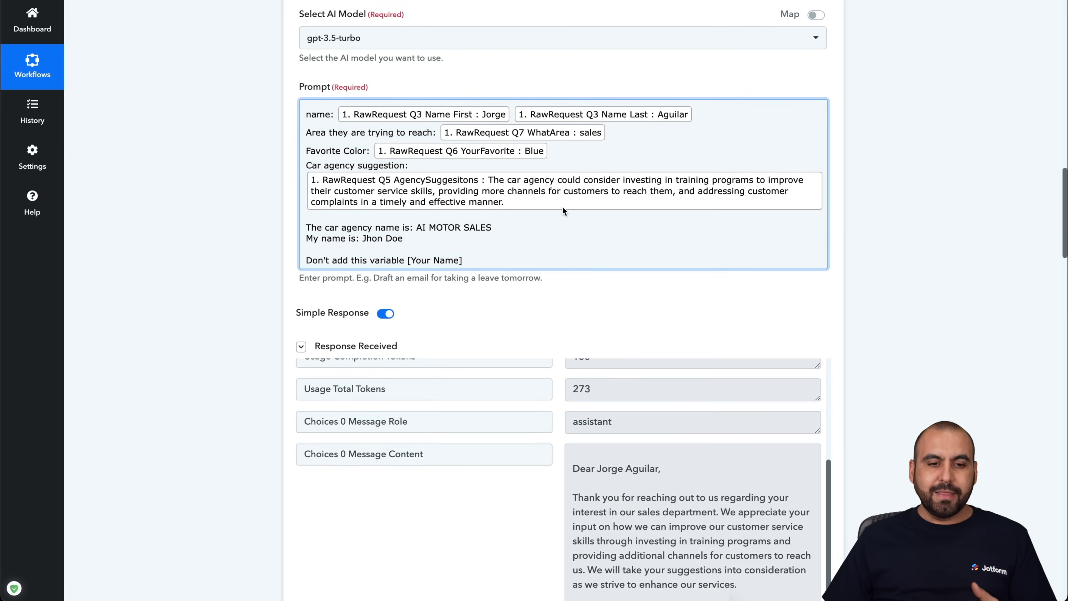
scroll(564, 210, up, 1)
- In the Prompt box, change 'profesional' to 'fun' in the opening instruction line
click(307, 111)
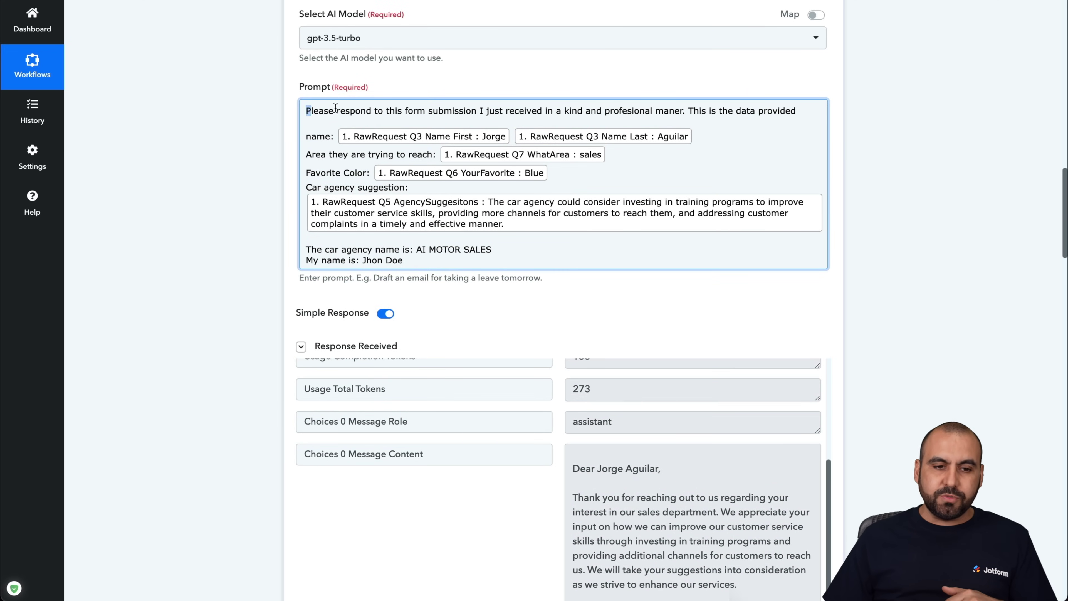
key(ctrl+a)
click(730, 106)
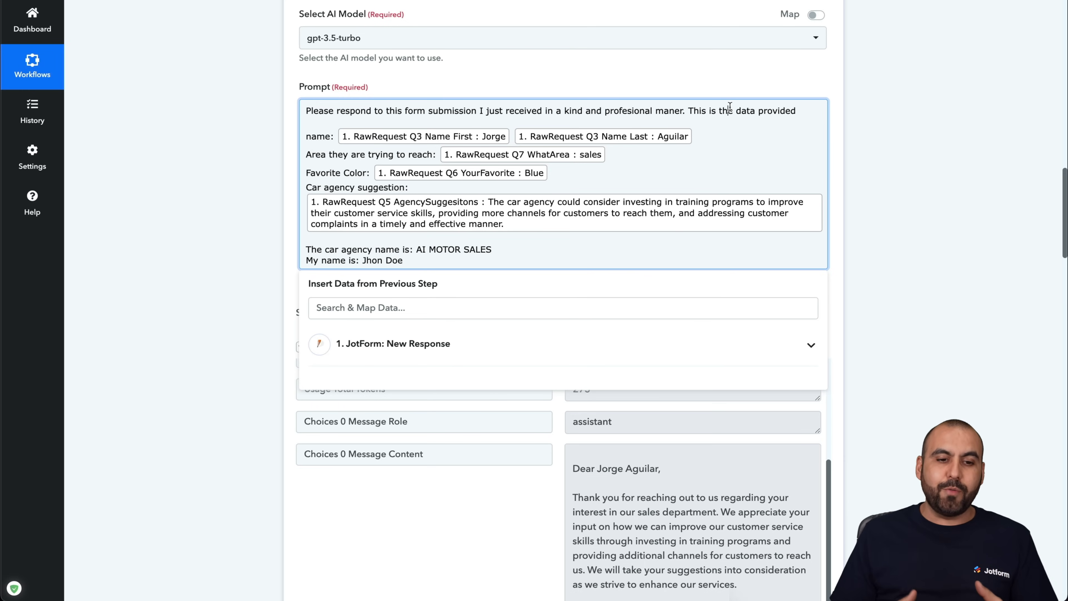
triple_click(619, 111)
double_click(622, 110)
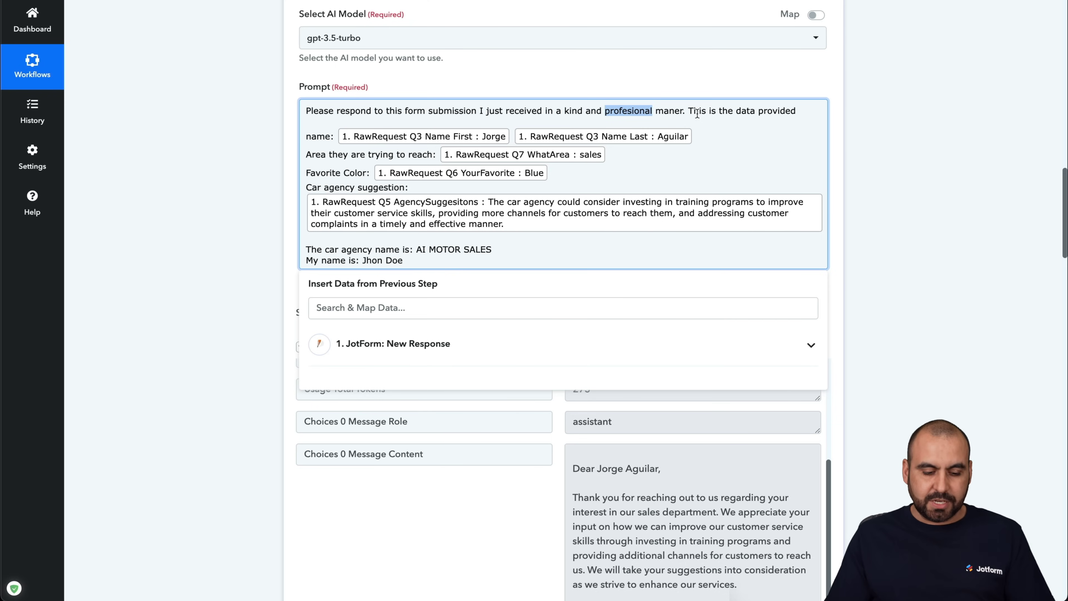
text(fun)
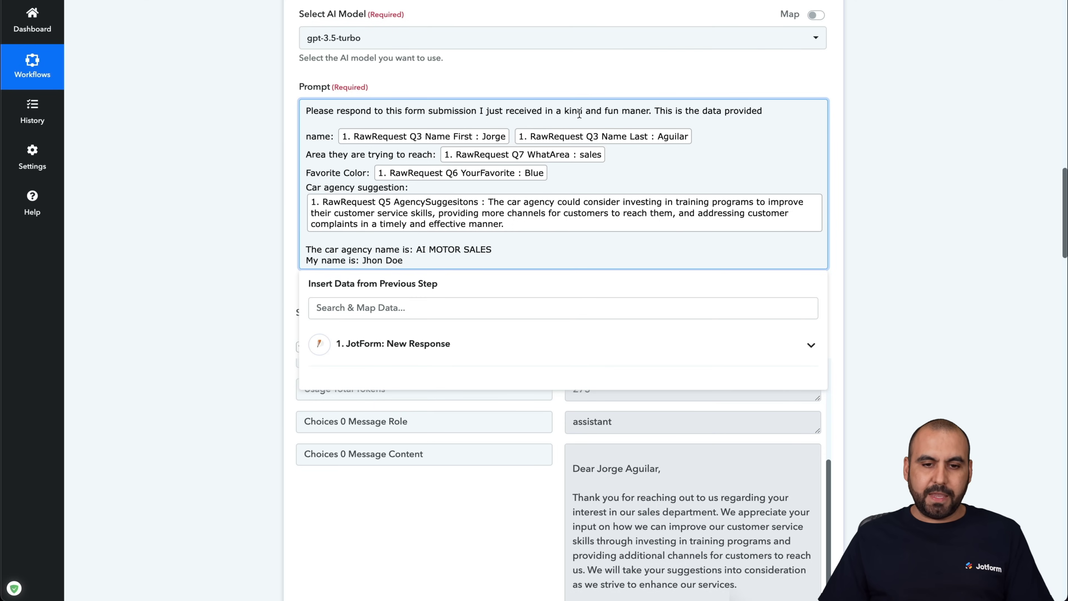
- Change 'kind' to 'fun' and the repeated 'fun' to 'enegergetic', giving 'fun and enegergetic maner'
double_click(577, 111)
text(fun)
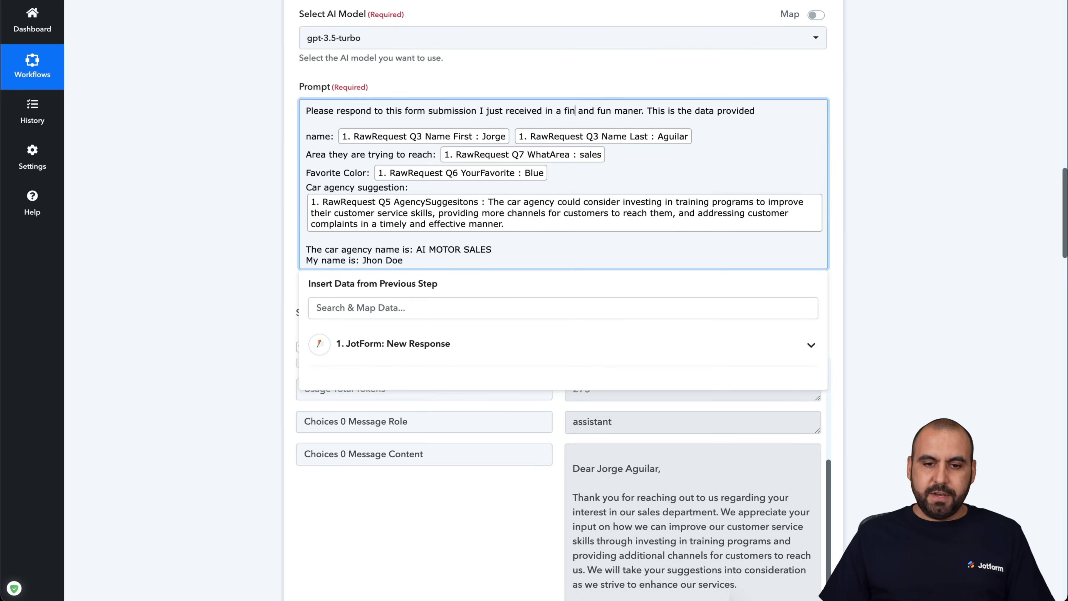
double_click(608, 111)
text(enegergetic)
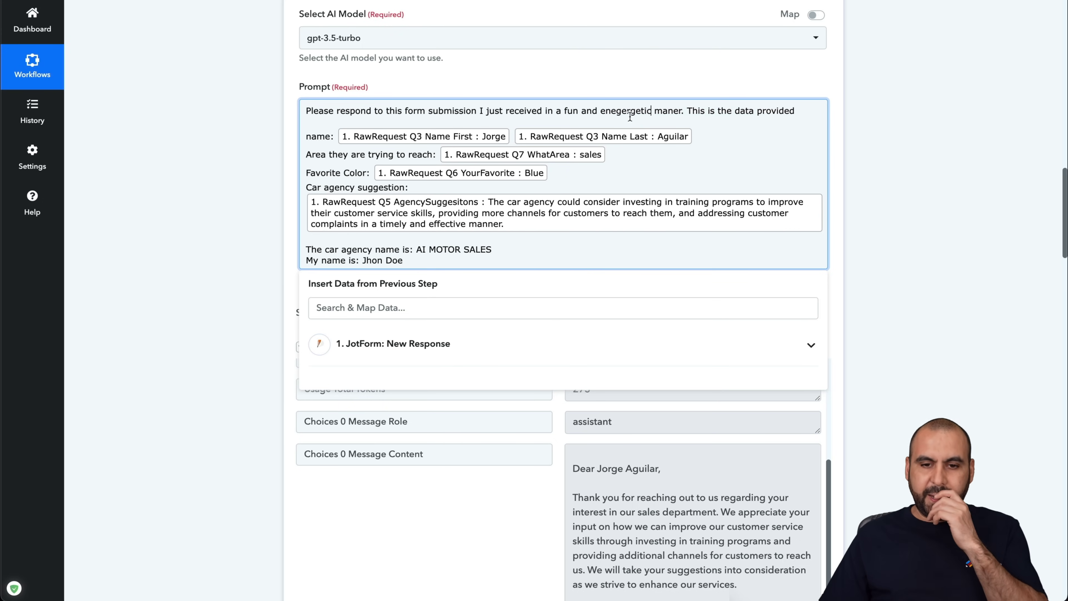
click(259, 282)
scroll(257, 282, down, 5)
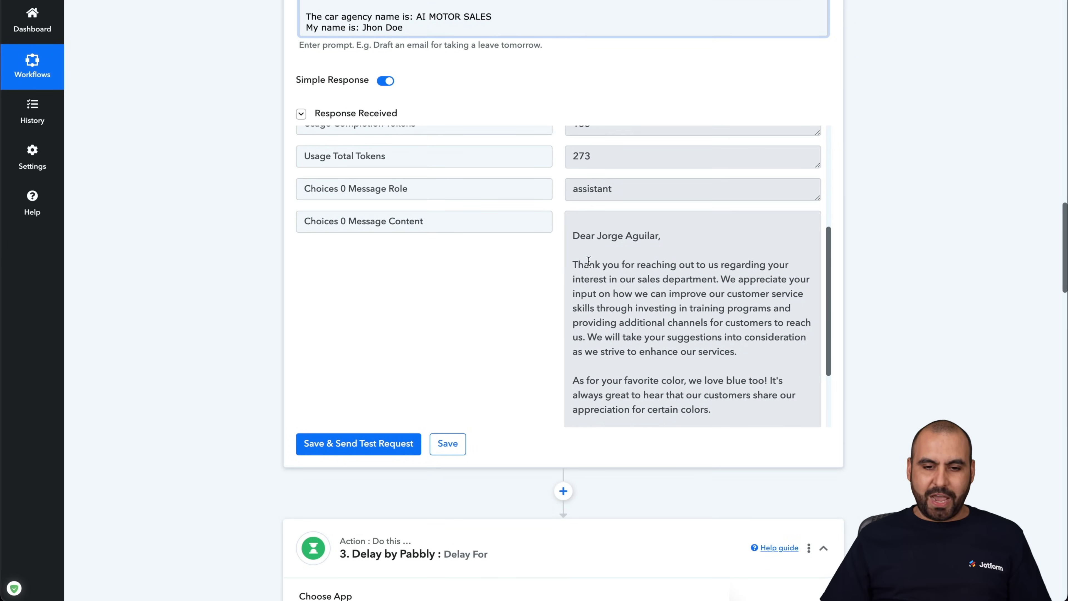
- Rerun the ChatGPT test and enlarge the reply box to read the upbeat 216-token response
click(353, 444)
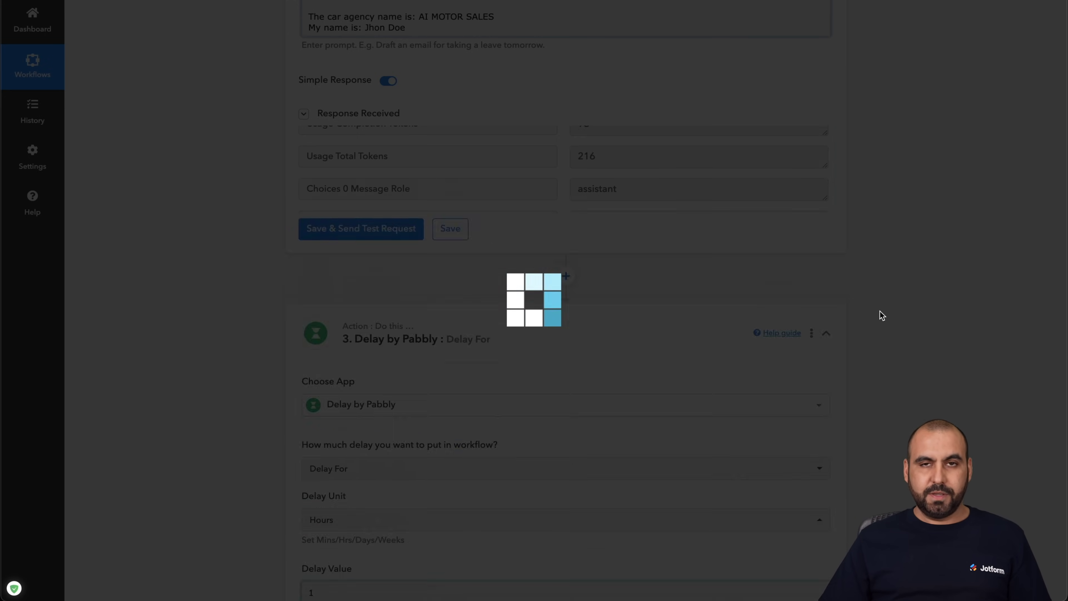
scroll(883, 299, down, 2)
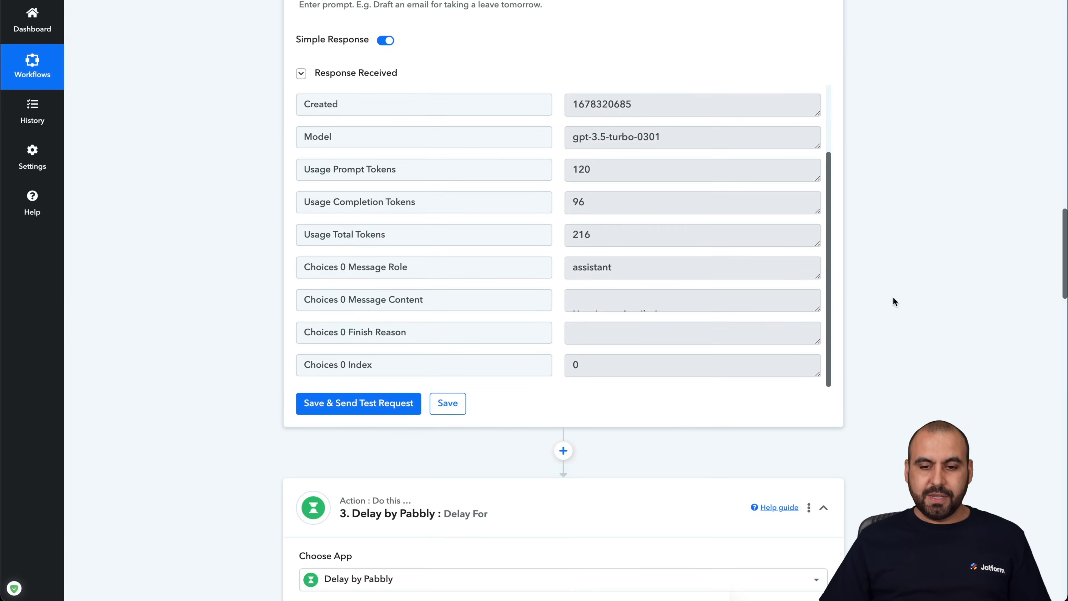
scroll(894, 298, down, 4)
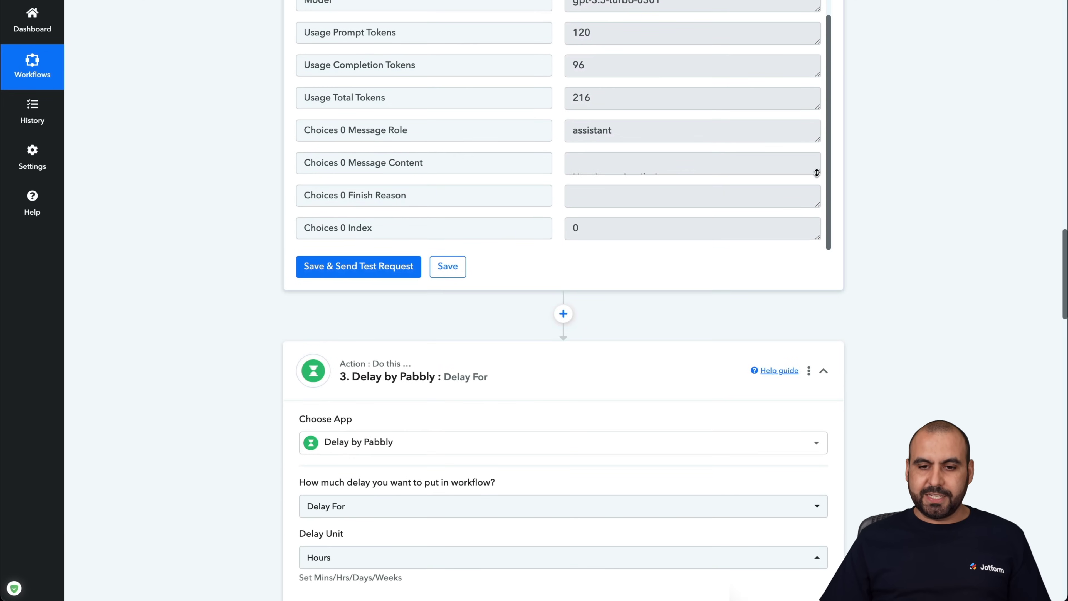
drag(817, 173, 818, 467)
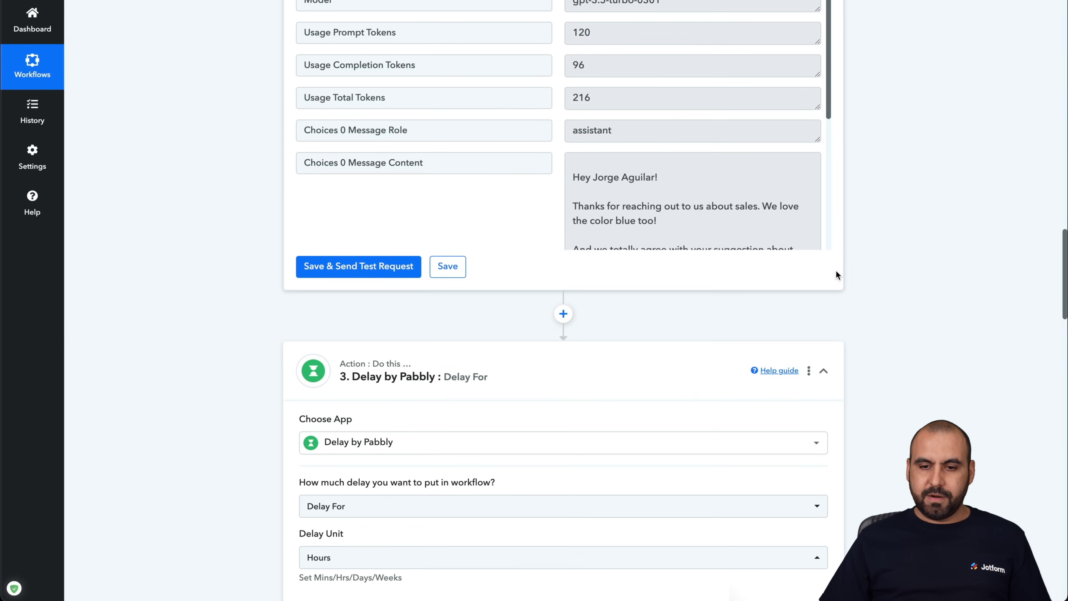
scroll(849, 271, up, 3)
scroll(735, 244, down, 4)
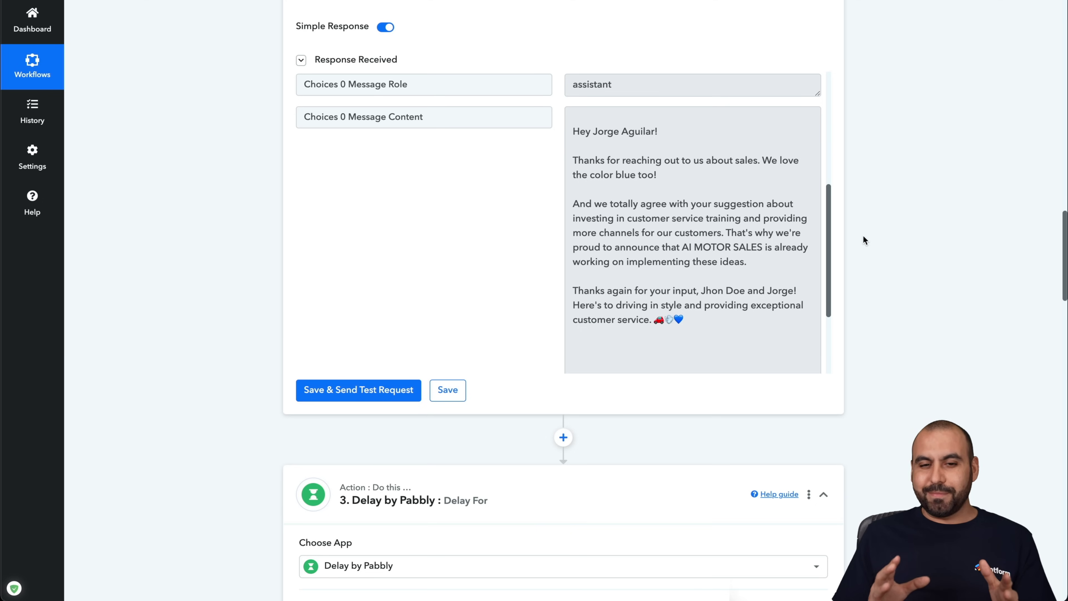
- Scroll back to the prompt and review its opening instruction line
scroll(864, 240, up, 7)
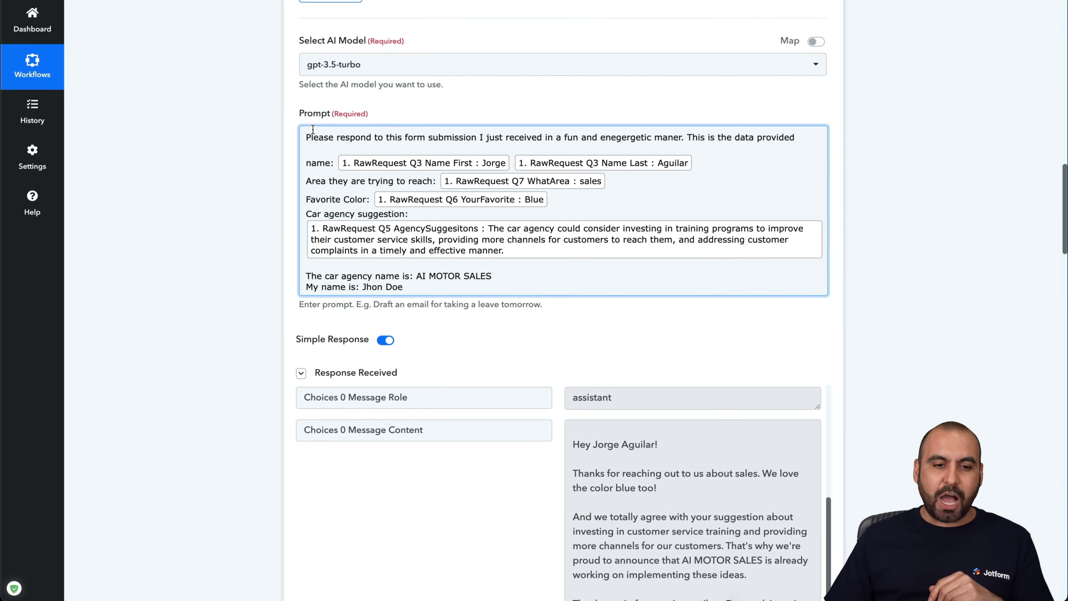
drag(313, 129, 738, 136)
triple_click(739, 136)
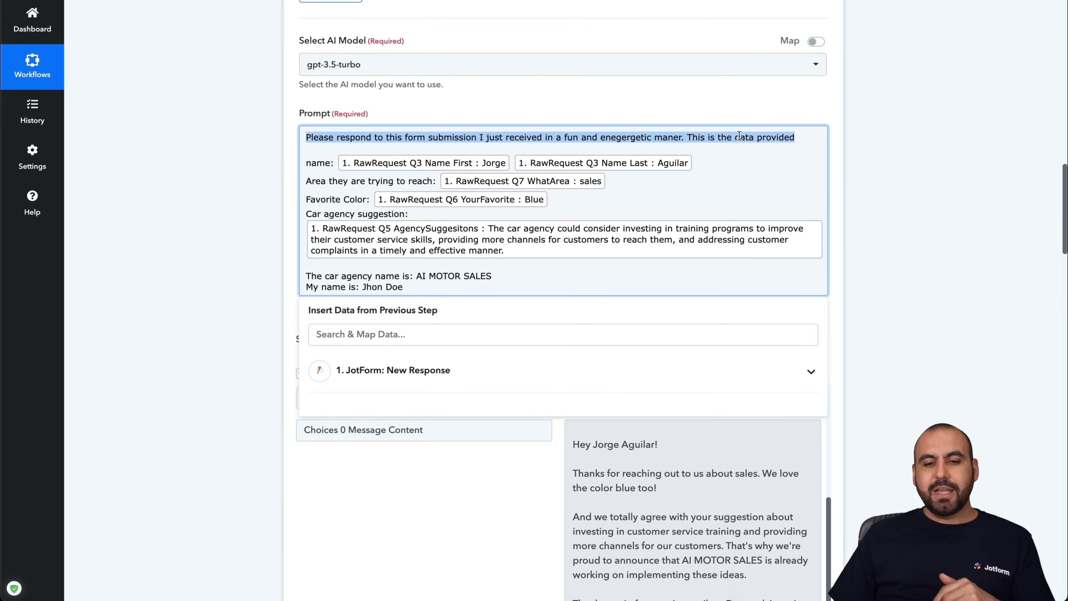
click(739, 136)
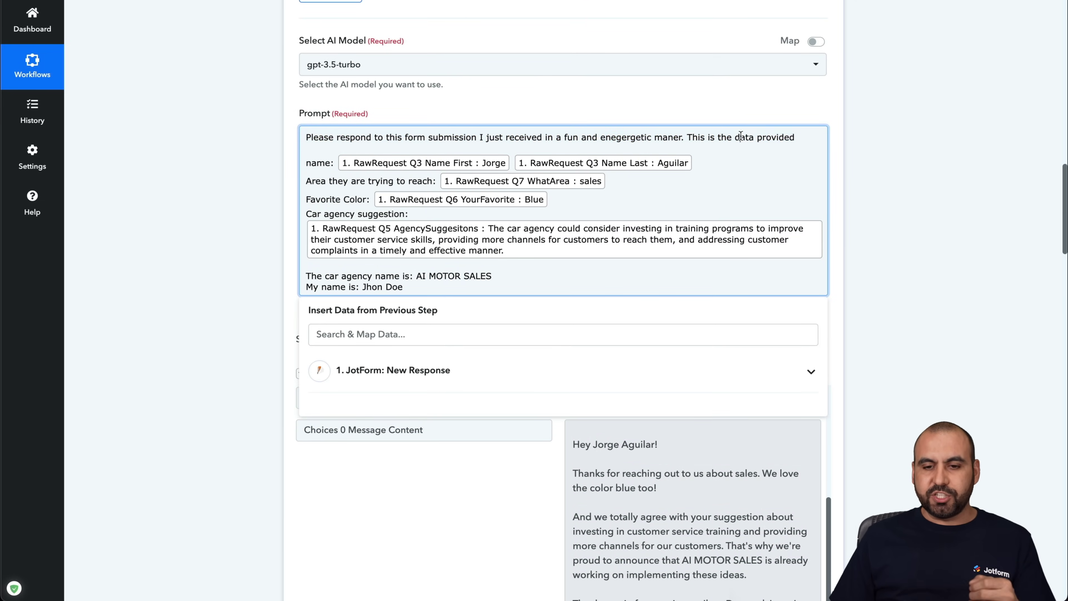